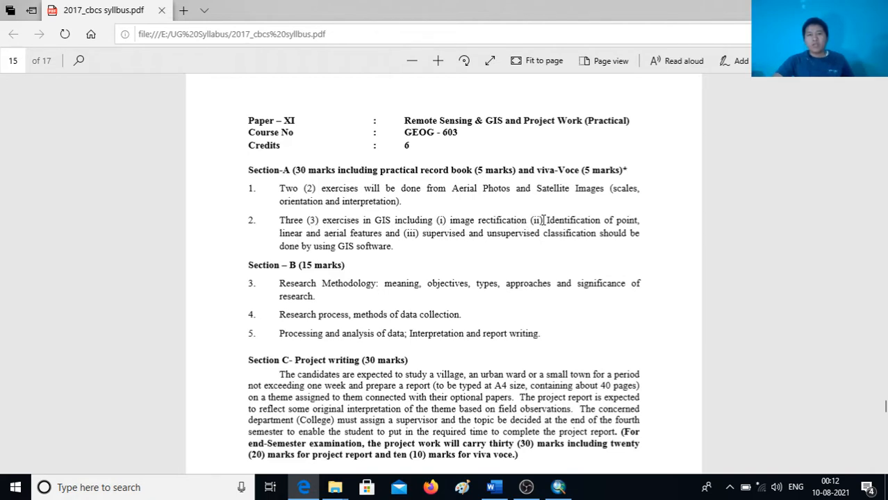
Highlight the GIS exercise phrase "Identification of point" in Section-A of the syllabus, then clear the selection
left_click_drag(547, 220, 639, 221)
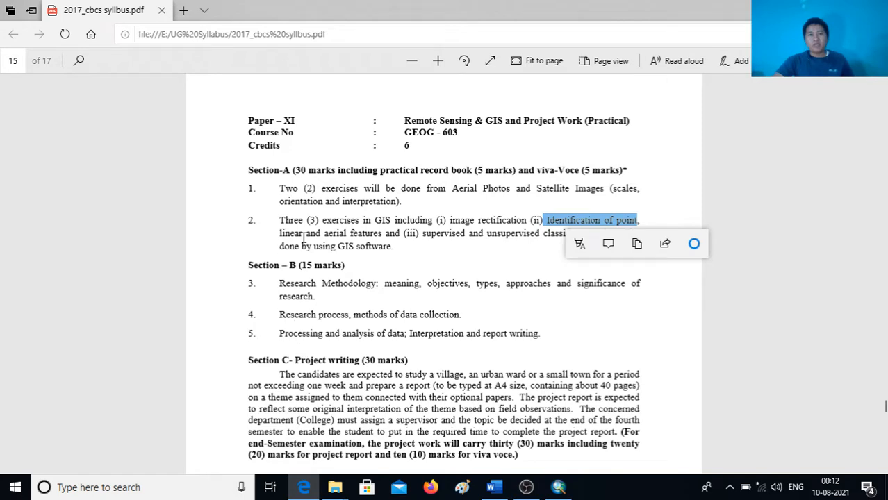
left_click(413, 249)
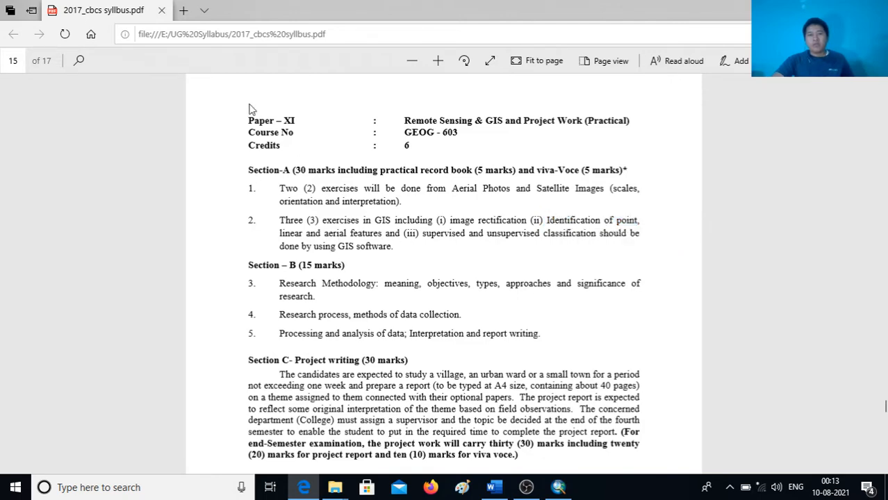
Switch to the Excercises document in Word and highlight the lines giving toposheet number 83 D/7, latitude and longitude
left_click(494, 487)
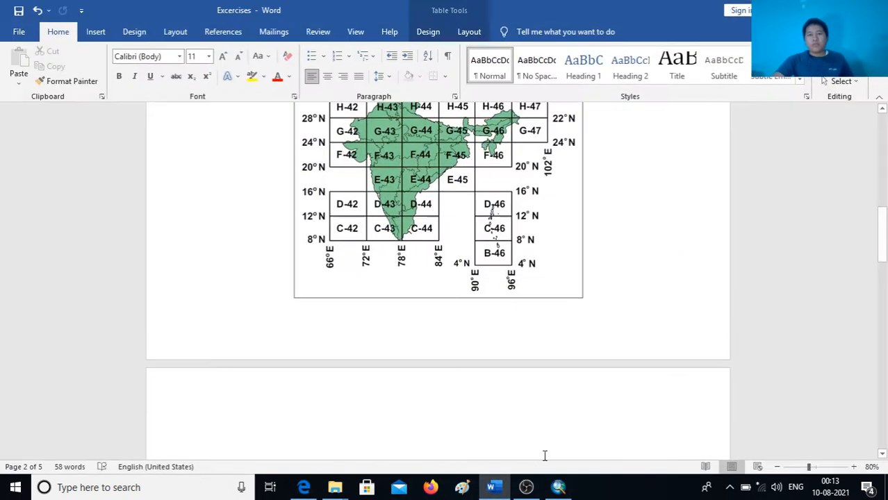
scroll(400, 260, "down", 10)
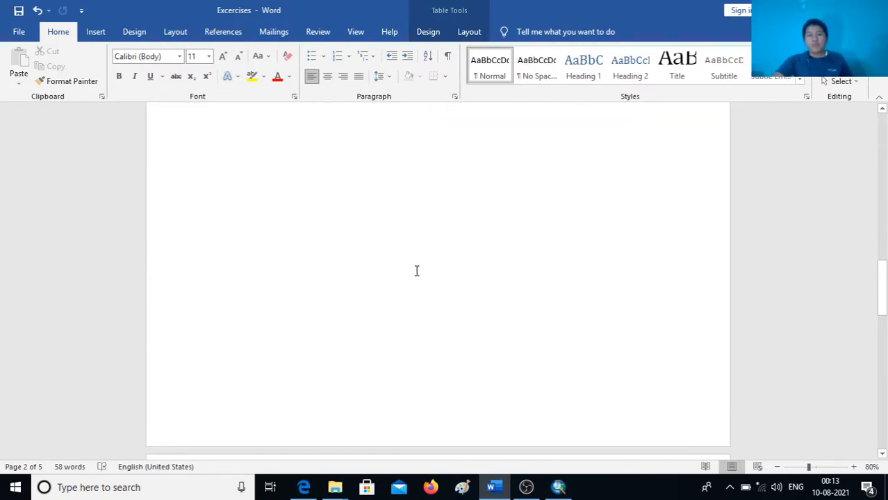
scroll(417, 271, "down", 5)
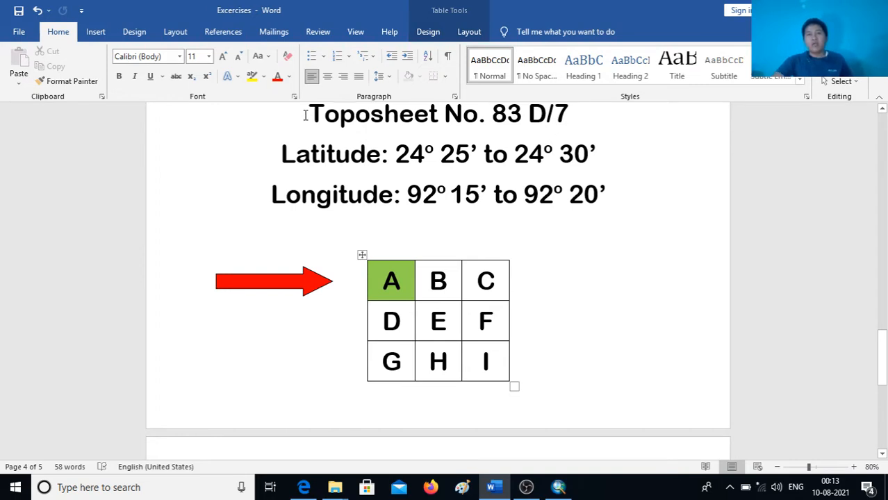
left_click_drag(304, 115, 626, 197)
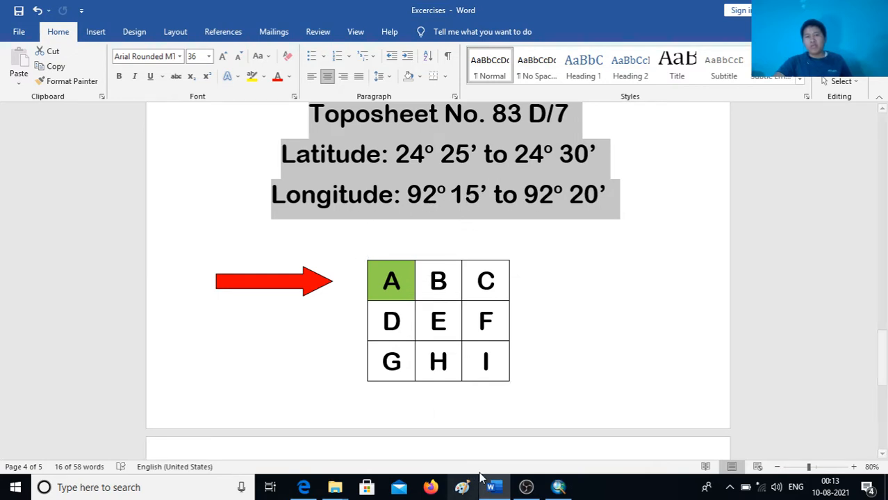
Switch to the Rectified_83D_7 project in ArcMap and examine the upper part of the rectified toposheet
mouse_move(561, 491)
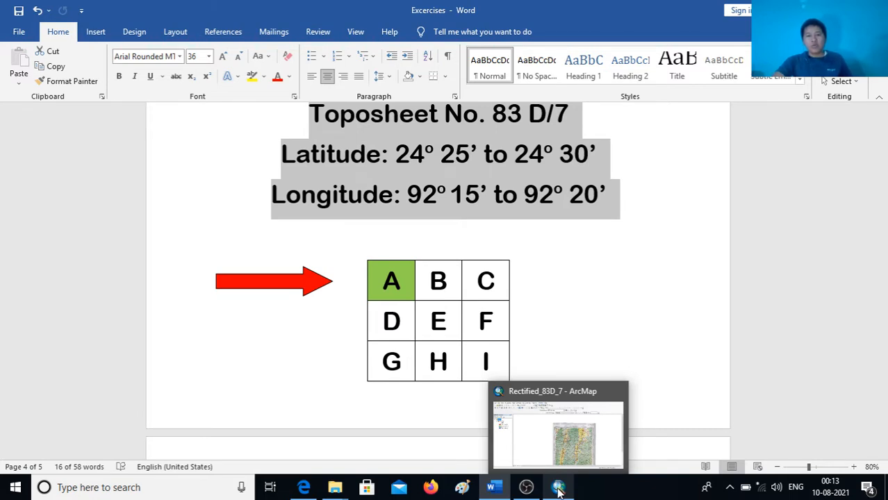
left_click(558, 491)
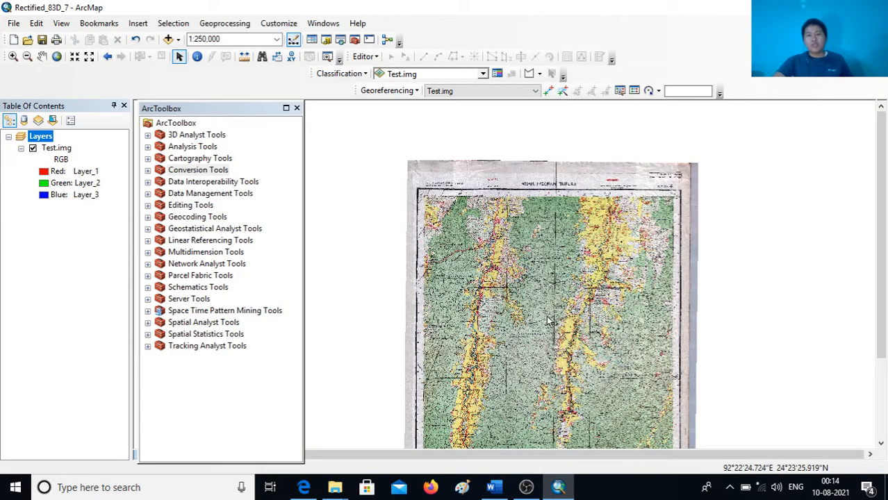
left_click_drag(556, 339, 518, 293)
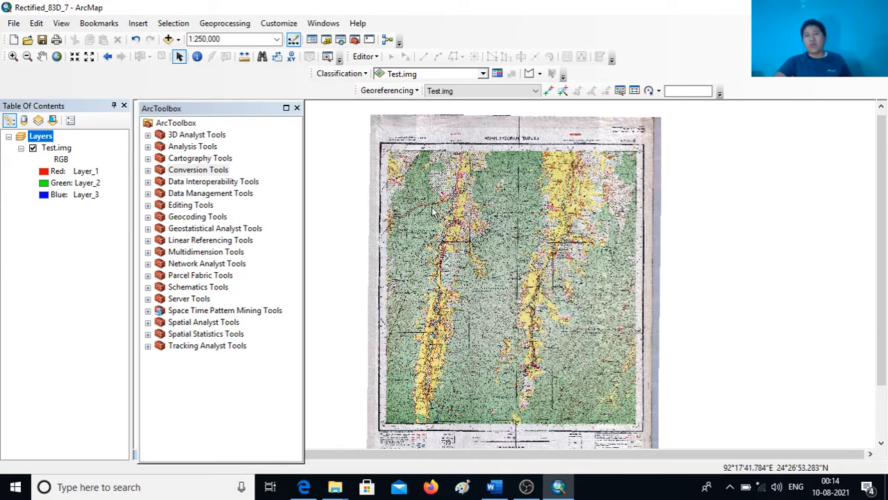
scroll(432, 200, "down", 1)
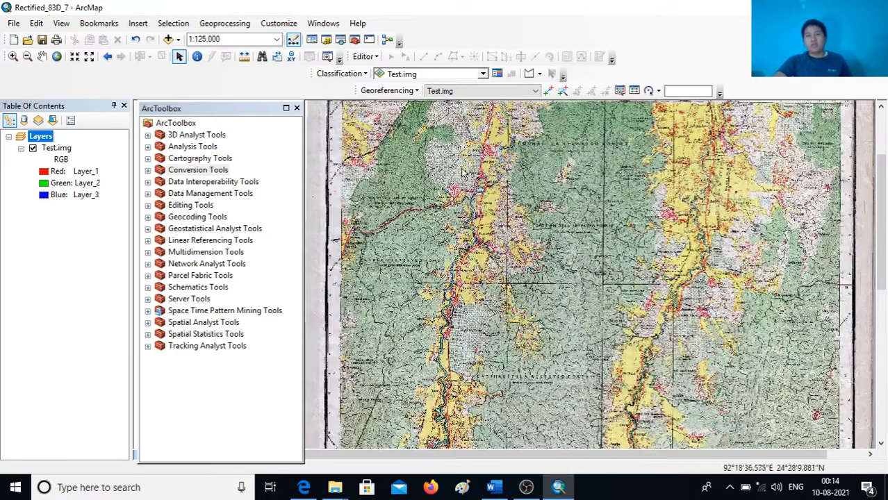
left_click_drag(457, 149, 451, 262)
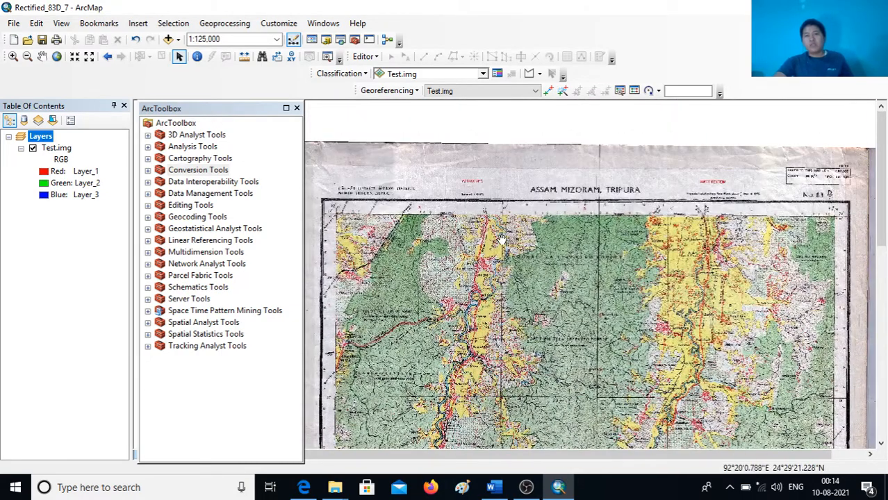
left_click_drag(501, 241, 508, 193)
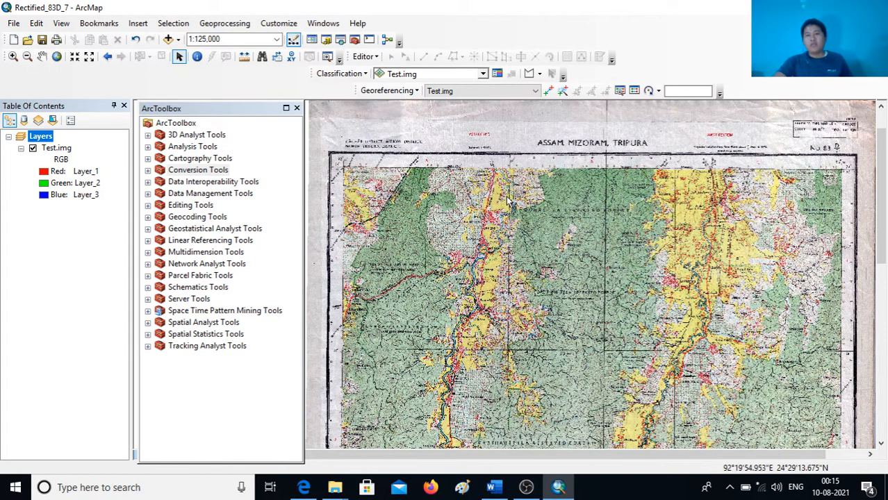
Show the Catalog and collapse its Rectified and Home folders
left_click(327, 40)
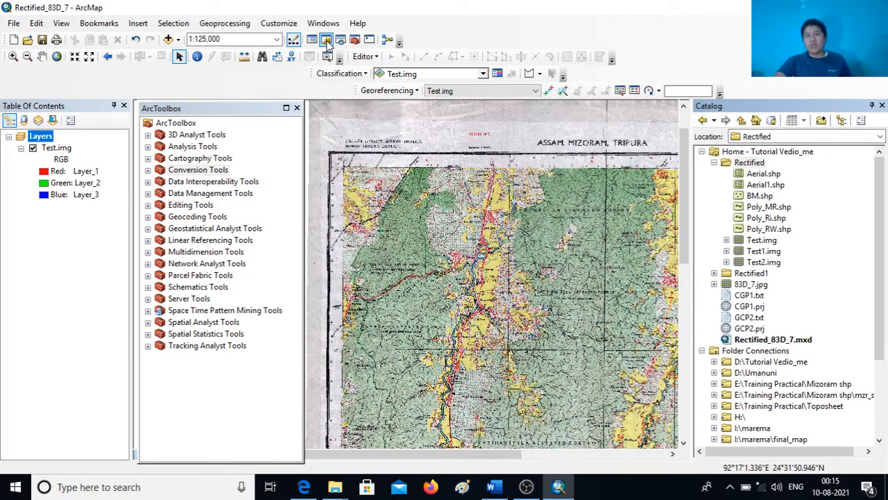
left_click(714, 164)
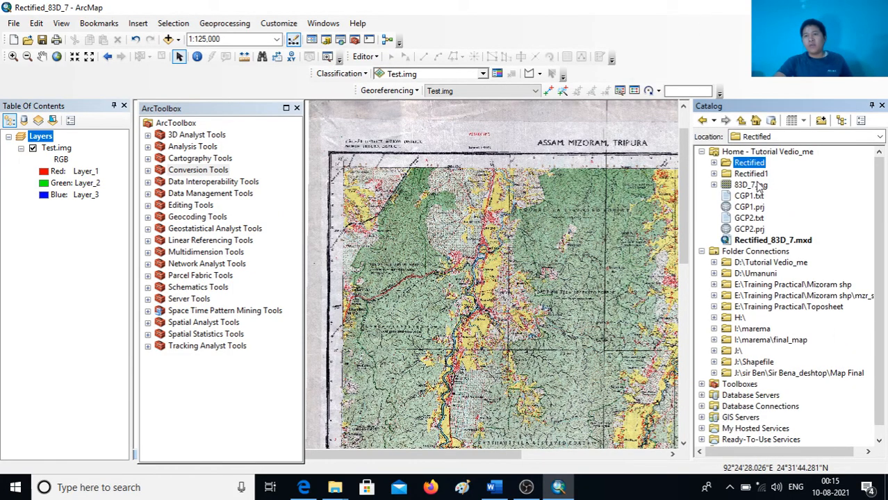
left_click(702, 152)
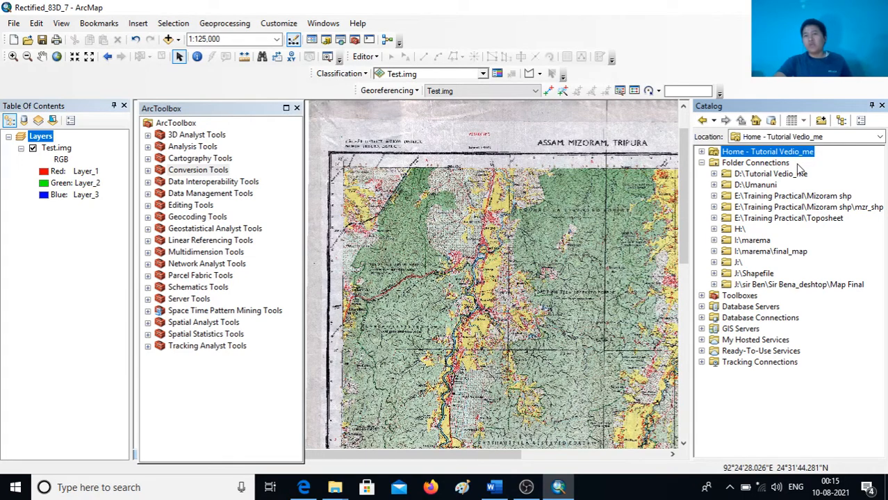
Connect the Catalog to the folder D:\Tutorial Vedio_me
left_click(822, 121)
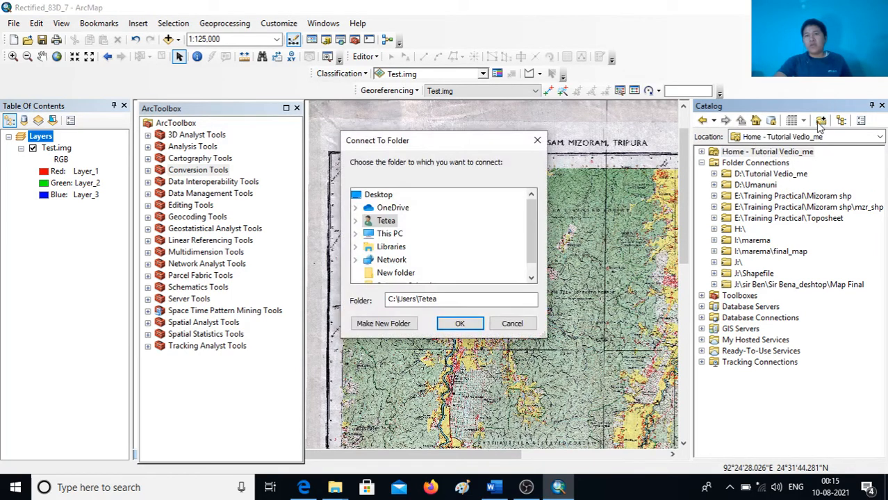
scroll(528, 216, "down", 1)
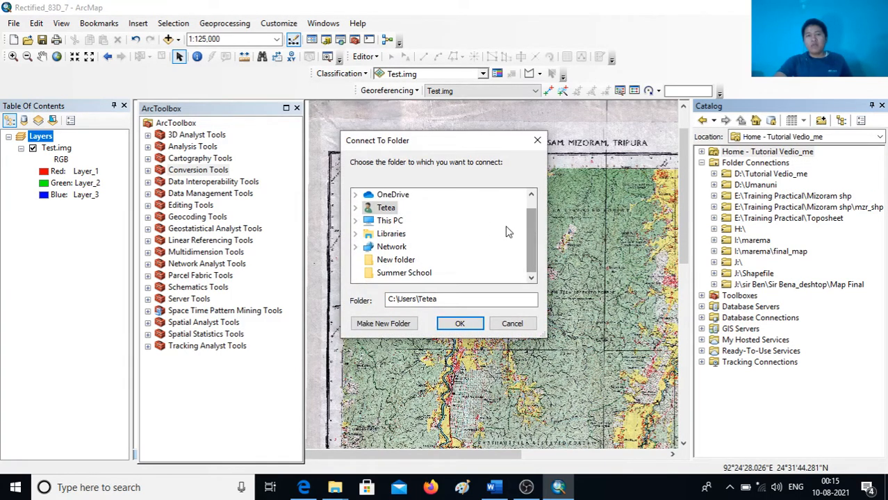
left_click(388, 221)
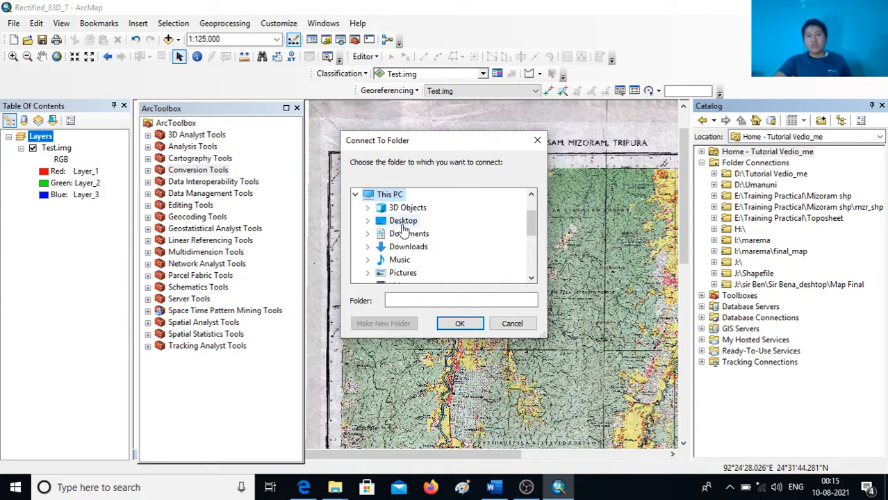
scroll(396, 232, "down", 2)
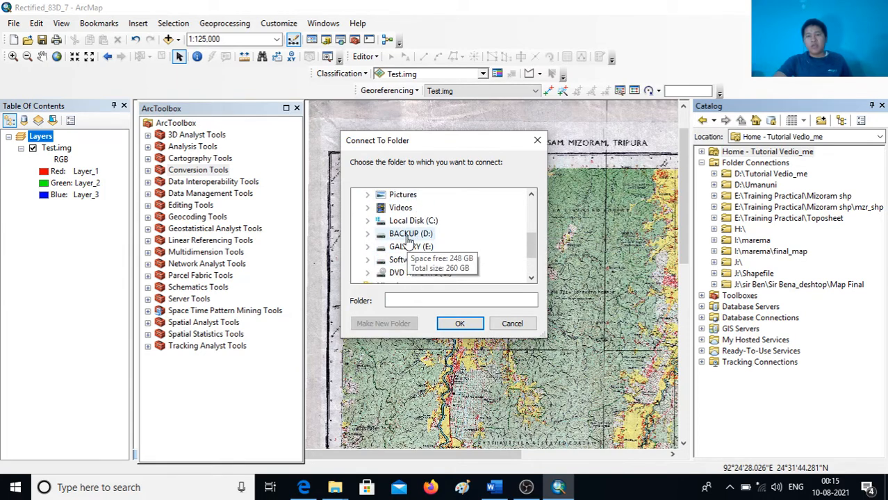
double_click(398, 235)
scroll(467, 237, "down", 5)
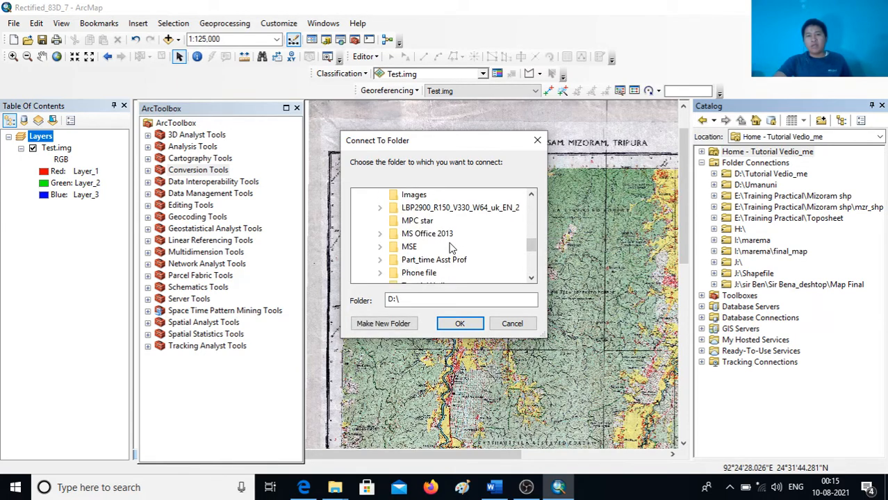
double_click(420, 249)
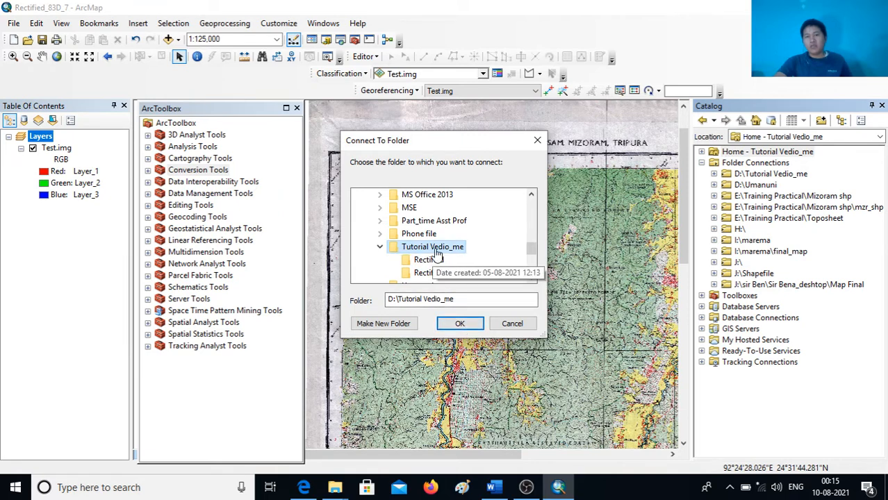
left_click(460, 323)
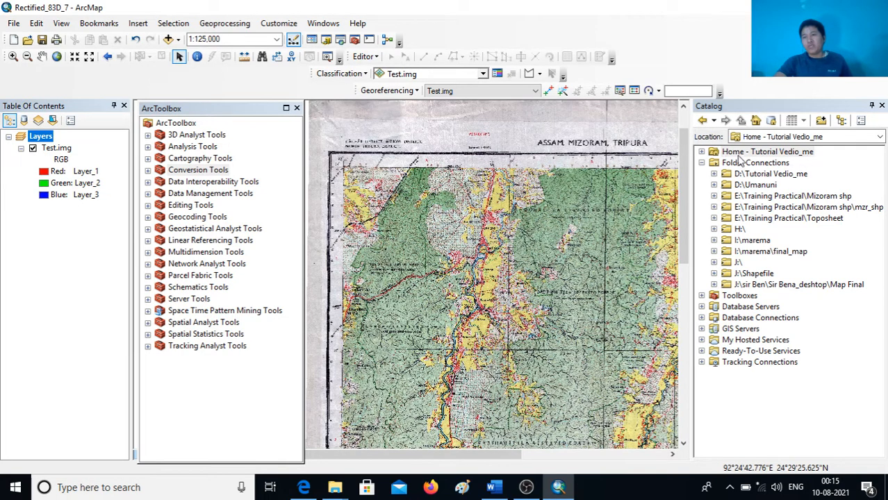
left_click(703, 153)
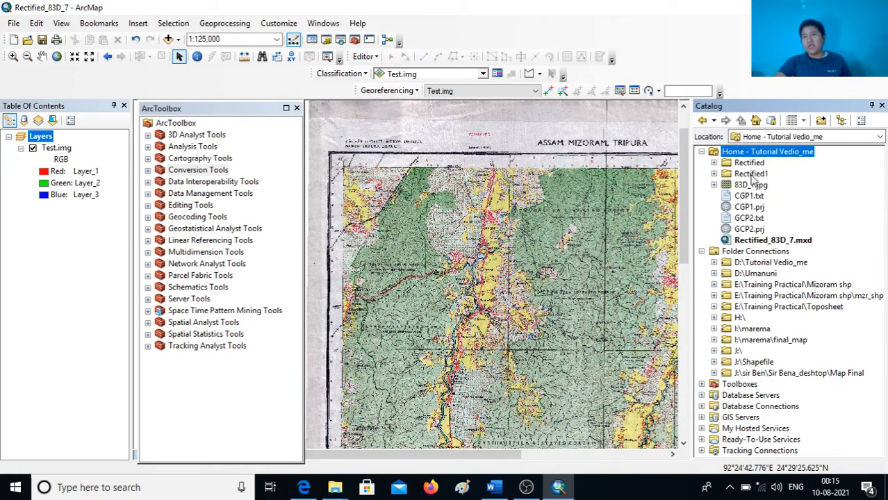
left_click(758, 165)
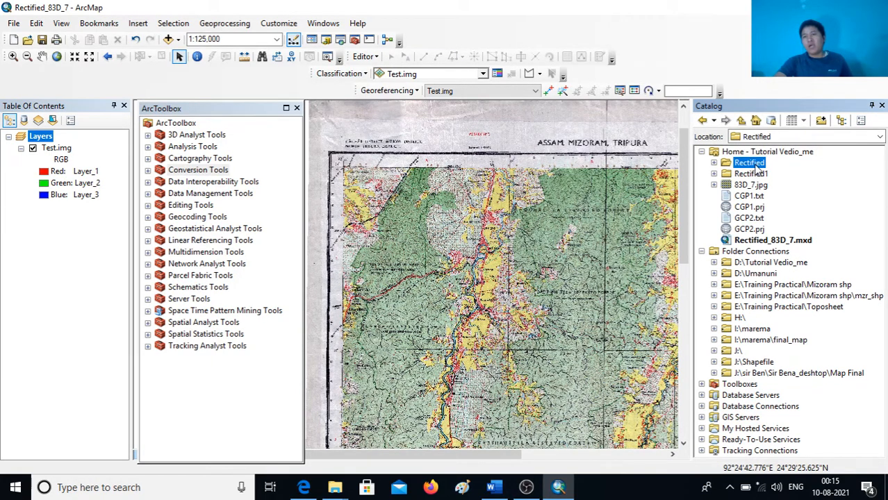
right_click(761, 165)
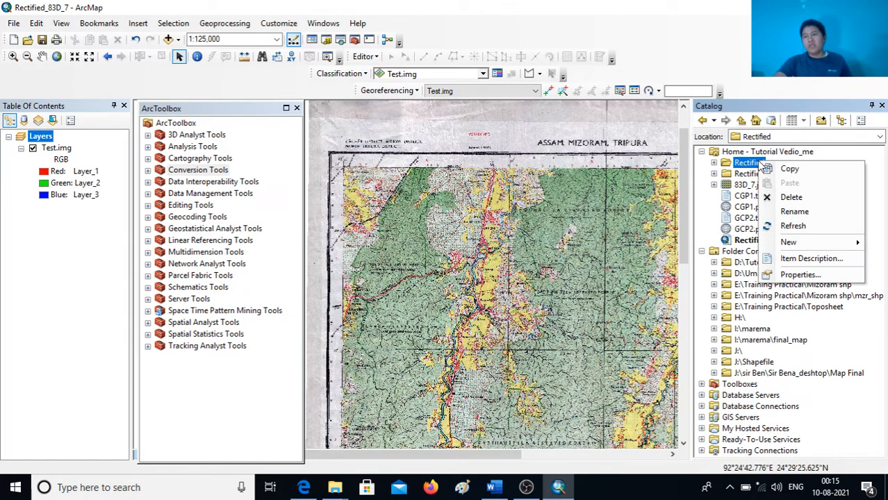
mouse_move(790, 244)
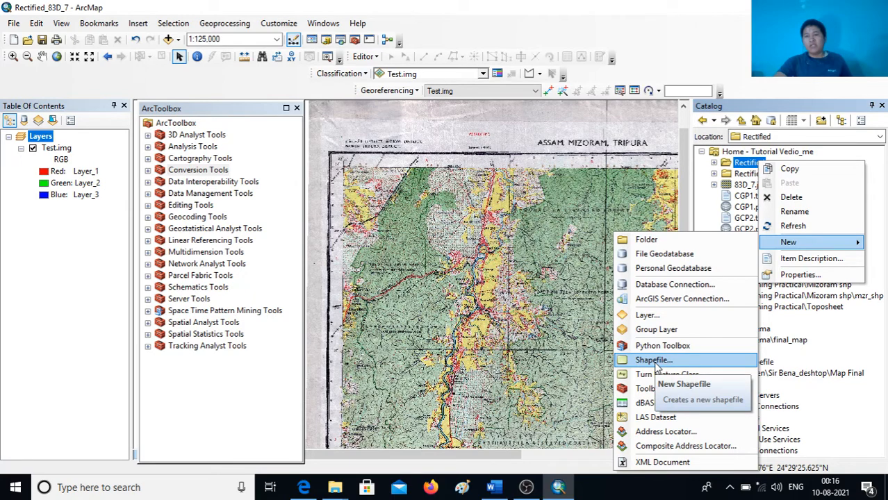
left_click(656, 361)
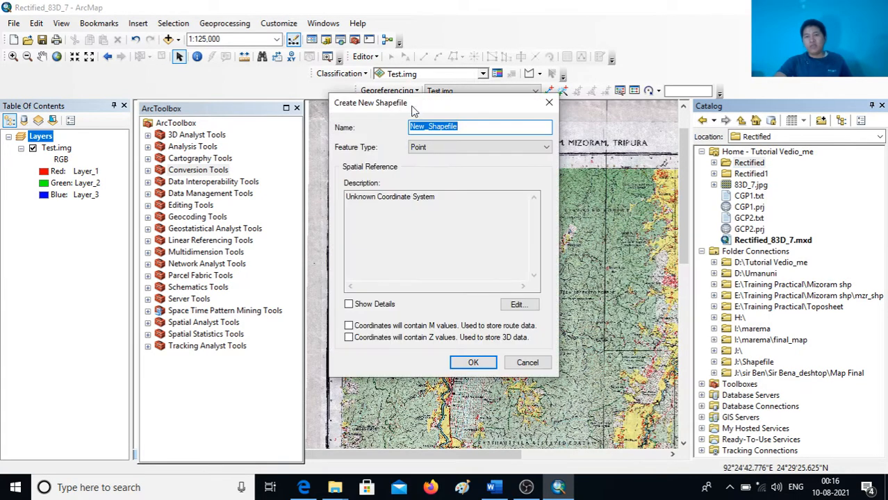
left_click_drag(430, 102, 460, 95)
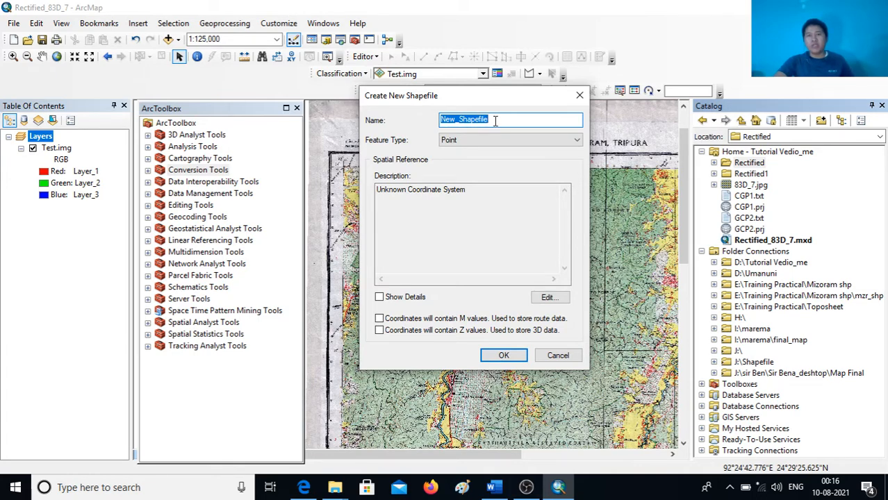
left_click(579, 96)
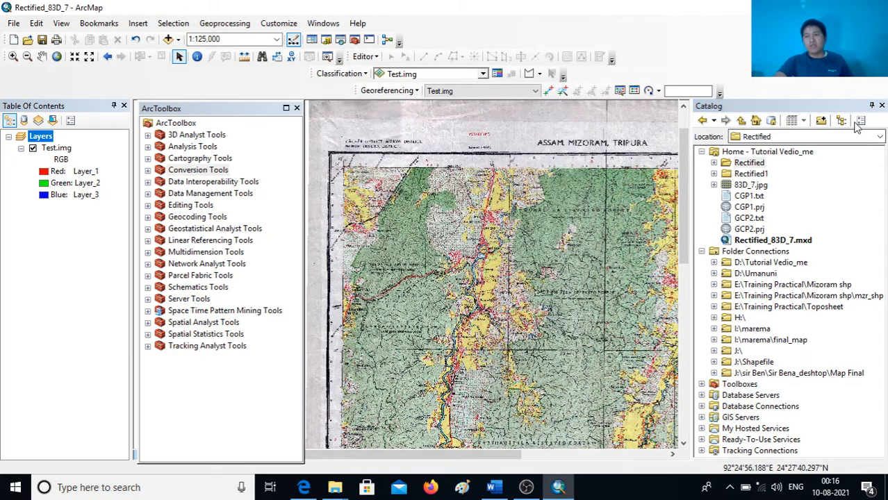
Close ArcToolbox and the Catalog to give the toposheet more display space
scroll(484, 290, "up", 2)
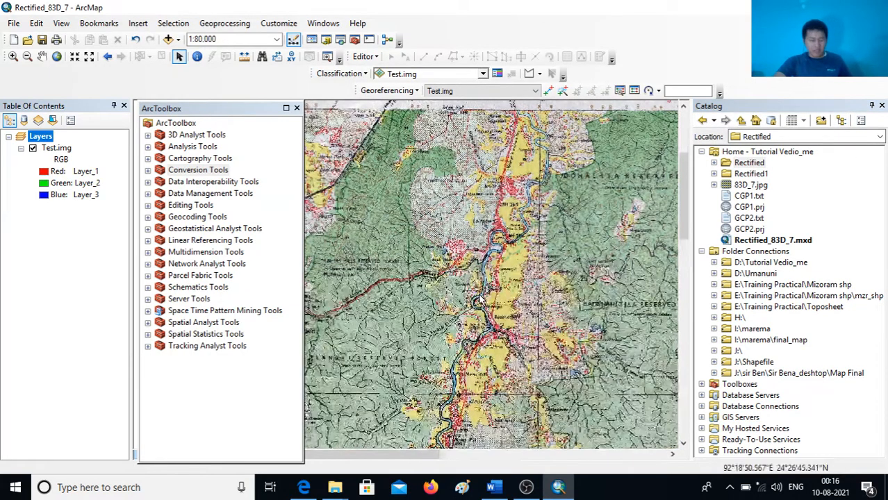
left_click_drag(488, 287, 544, 280)
scroll(542, 281, "up", 1)
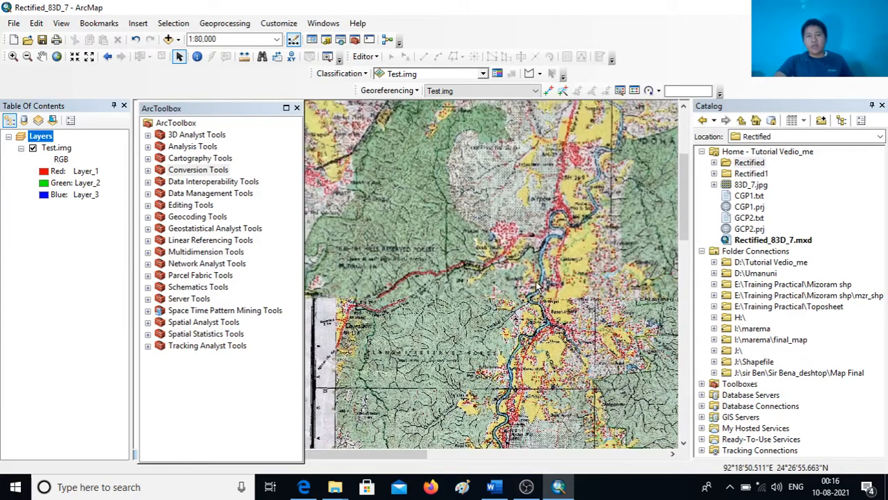
scroll(532, 375, "up", 2)
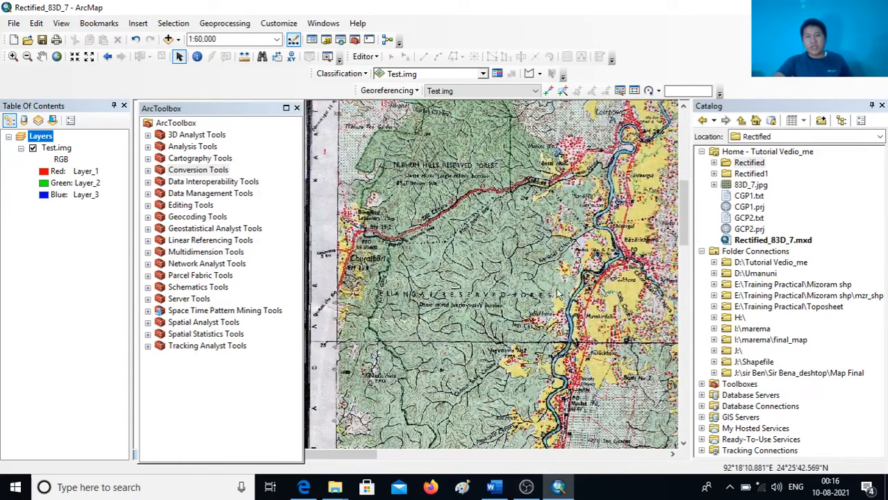
left_click(297, 108)
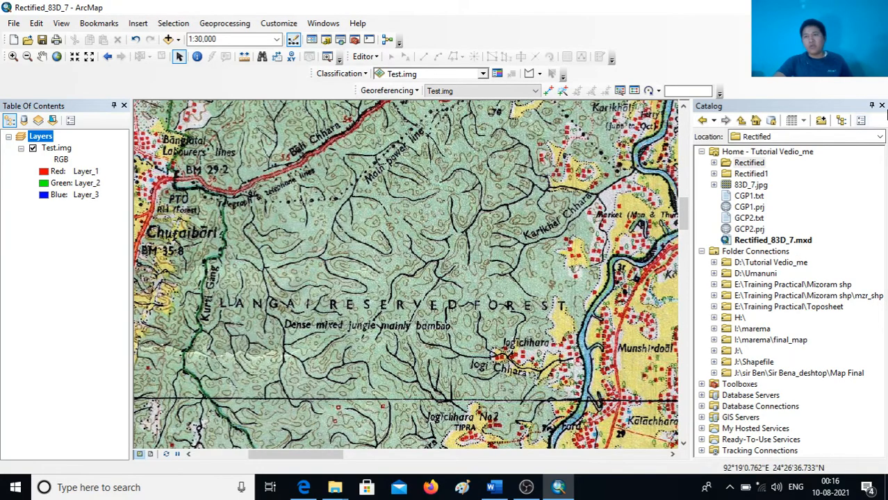
left_click(882, 108)
Examine the northwest corner of the toposheet, around the railway line and the adjoining green forest area
left_click_drag(418, 184, 454, 343)
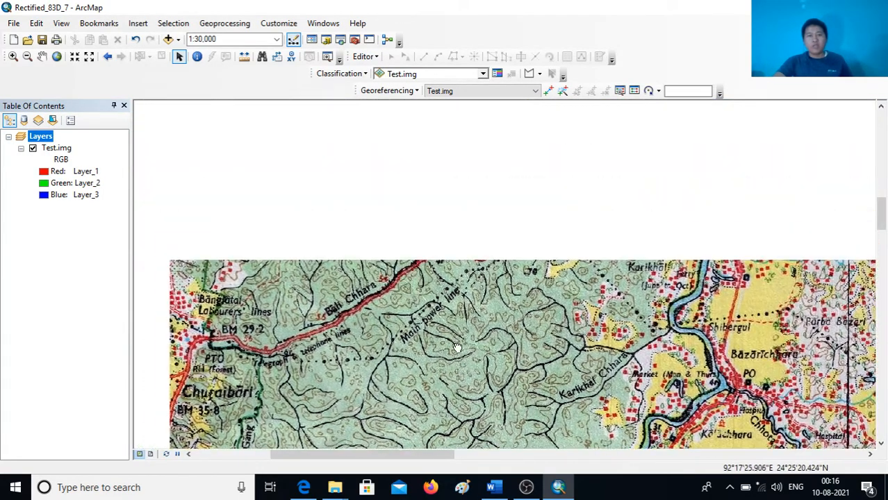
left_click_drag(554, 244, 523, 375)
left_click_drag(491, 210, 552, 285)
left_click_drag(520, 142, 502, 269)
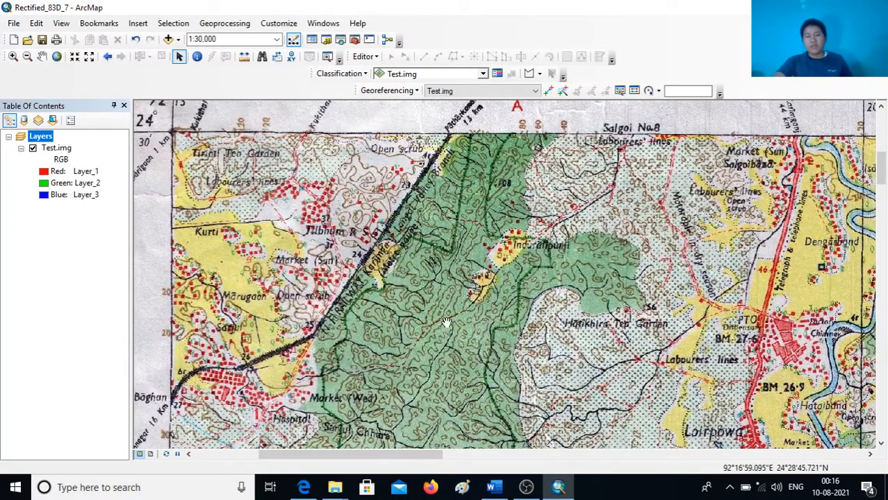
Examine the bench marks along the road and river around Loirpowa on the toposheet
left_click_drag(446, 322, 432, 68)
left_click_drag(519, 306, 474, 71)
left_click_drag(480, 288, 472, 218)
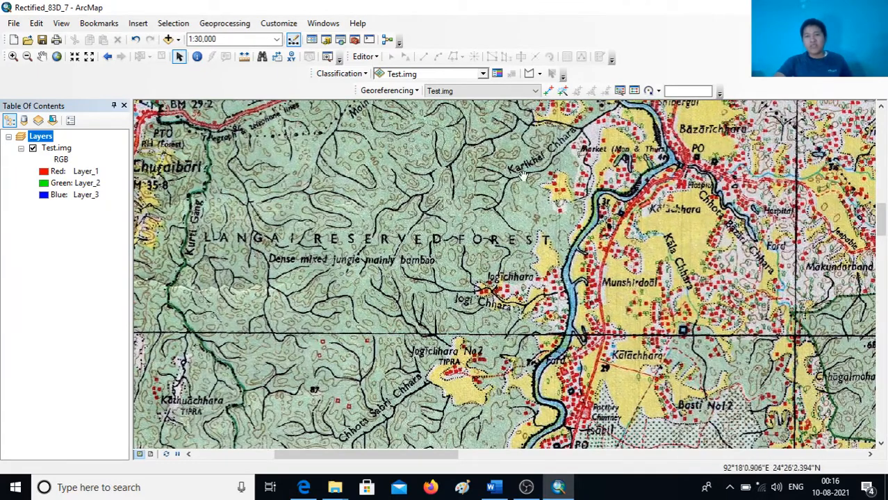
left_click_drag(525, 180, 523, 306)
left_click_drag(532, 173, 491, 330)
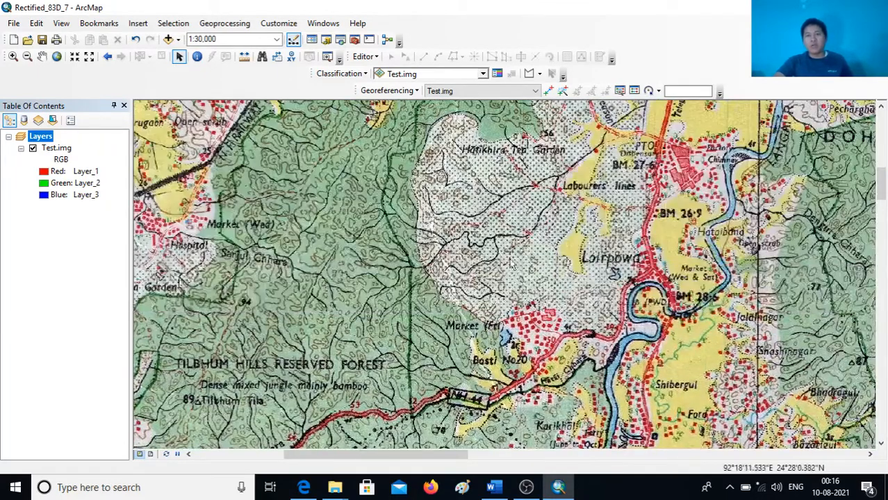
left_click_drag(490, 204, 571, 298)
left_click_drag(525, 197, 589, 289)
left_click_drag(655, 246, 461, 198)
left_click_drag(588, 313, 577, 224)
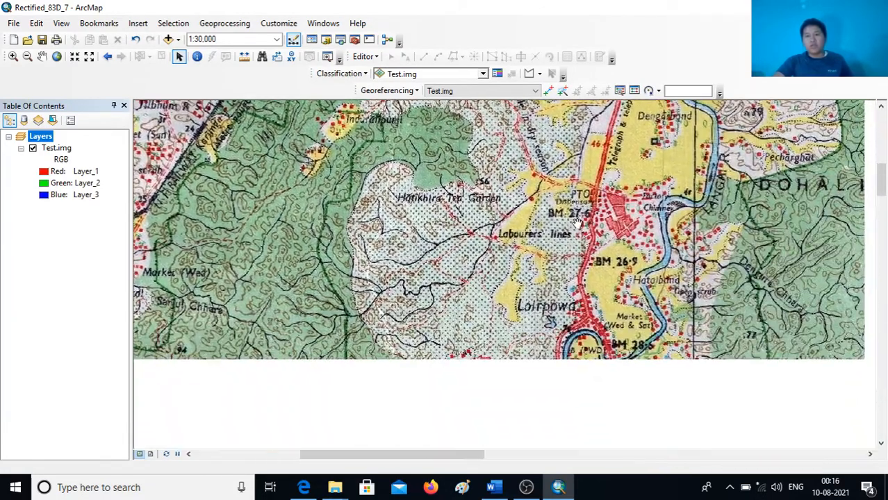
left_click_drag(615, 294, 603, 255)
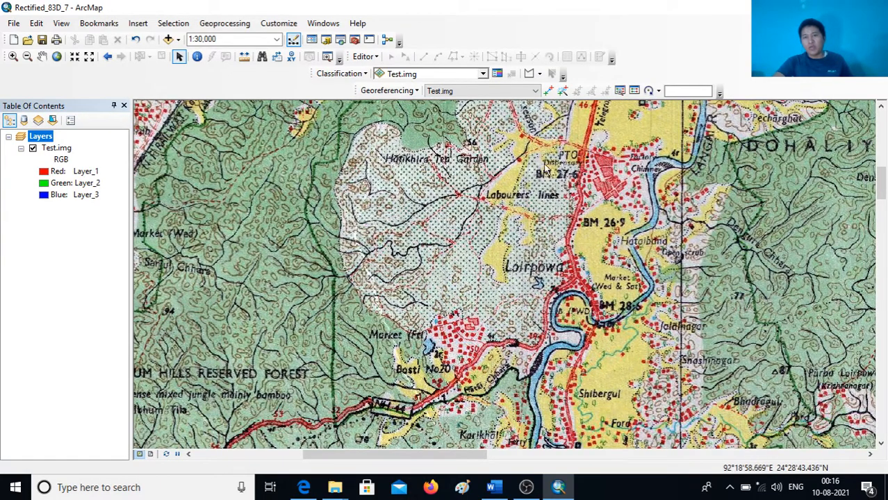
scroll(557, 196, "down", 3)
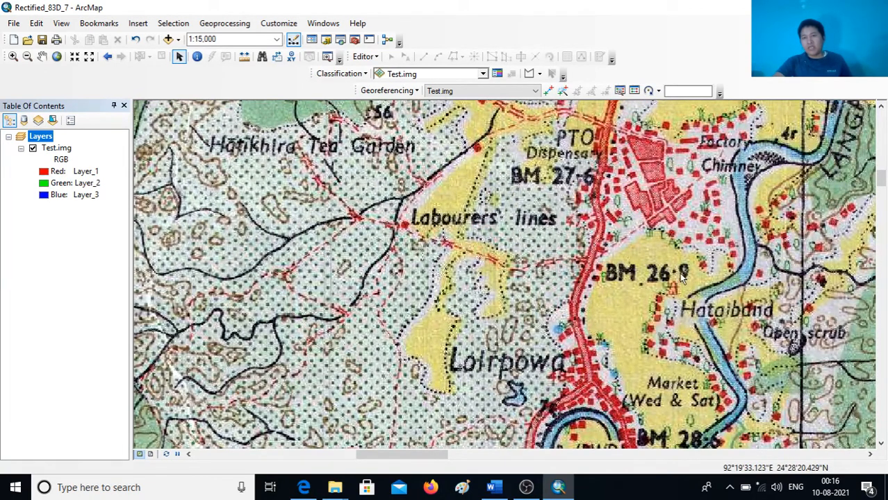
left_click_drag(672, 335, 684, 181)
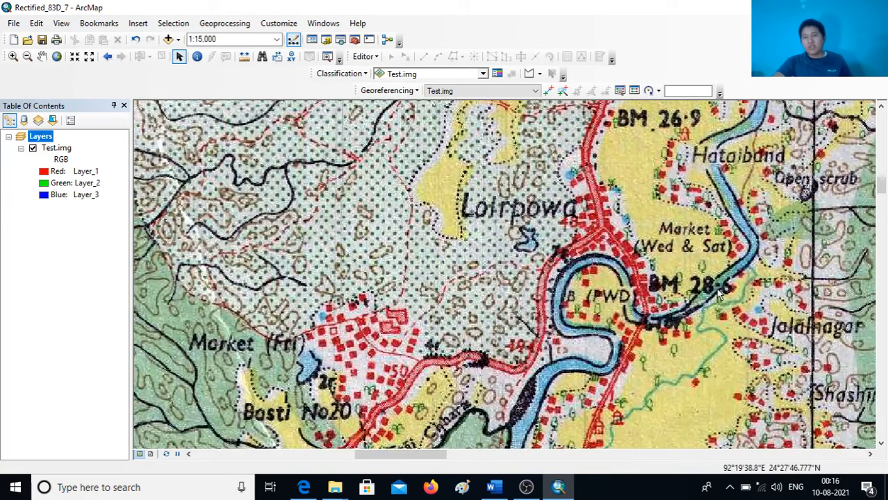
scroll(500, 314, "down", 3)
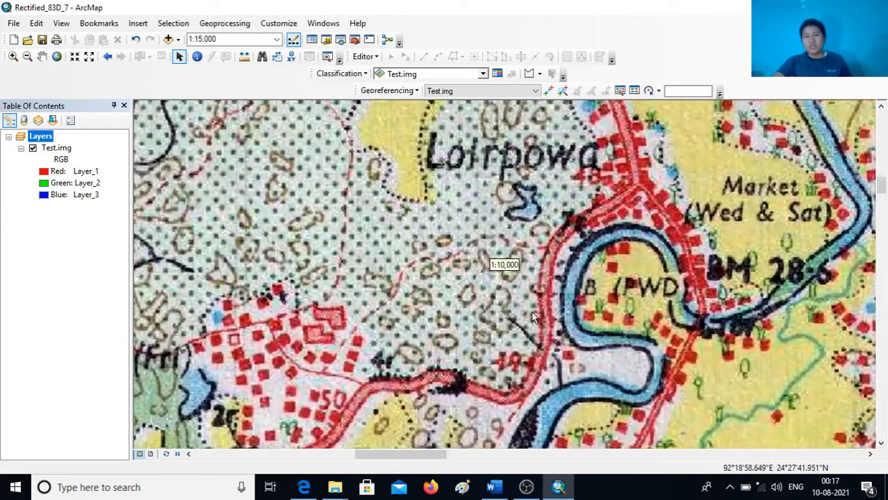
Examine the bench marks around Churaibari at the toposheet's western edge, along with the surrounding forest and river area
scroll(529, 317, "down", 1)
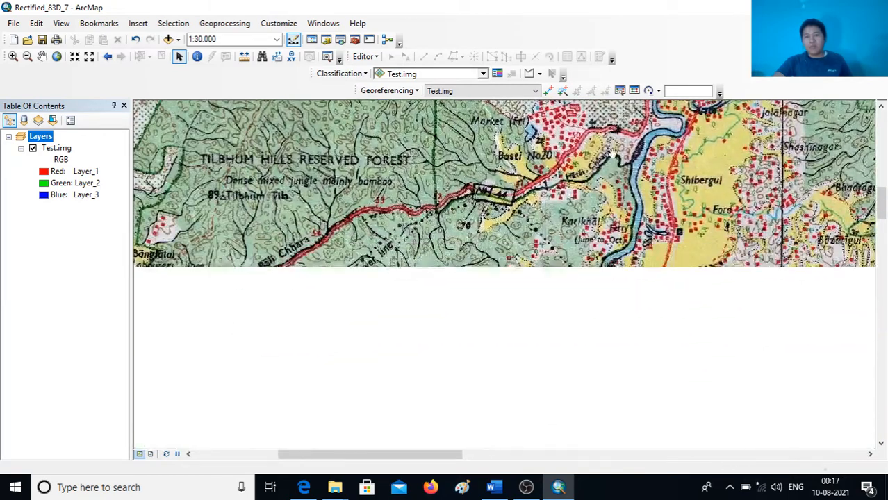
left_click_drag(499, 284, 634, 269)
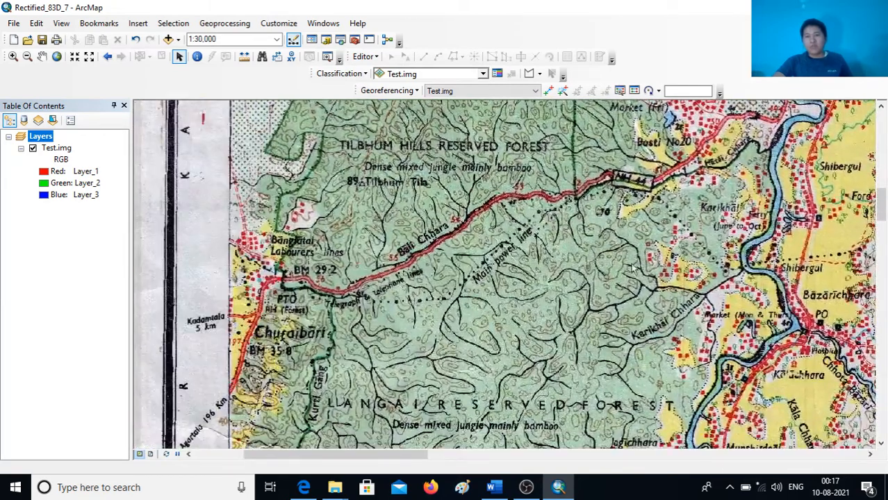
left_click_drag(406, 284, 544, 203)
left_click_drag(408, 247, 433, 272)
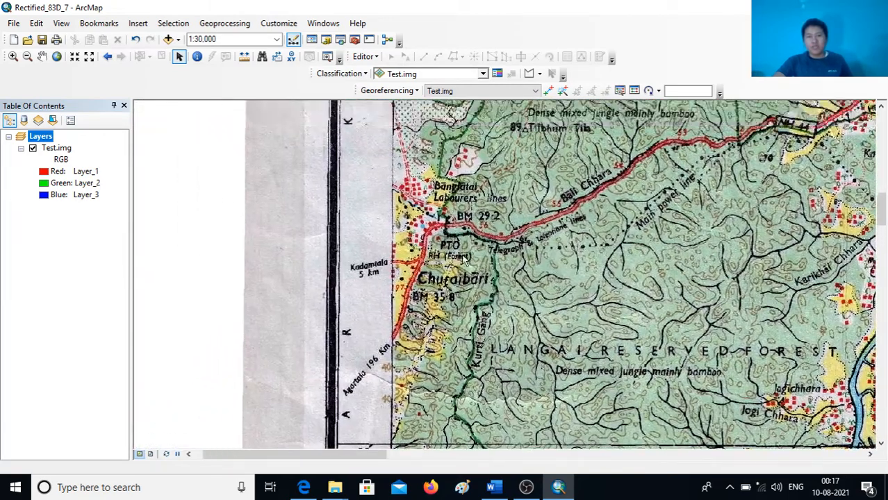
scroll(454, 266, "up", 2)
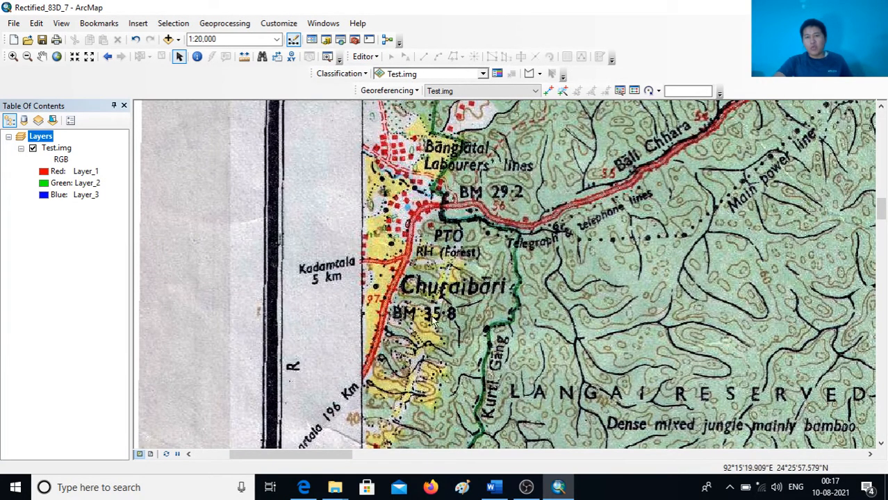
scroll(579, 307, "down", 3)
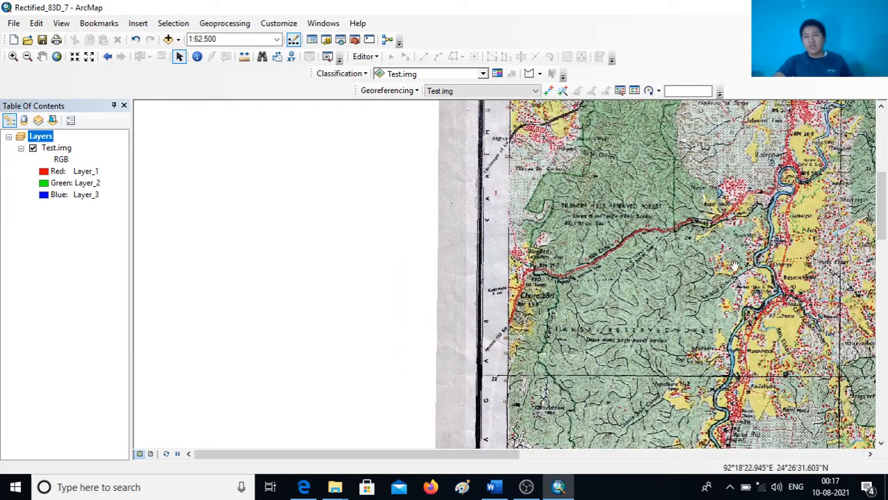
left_click_drag(732, 264, 485, 292)
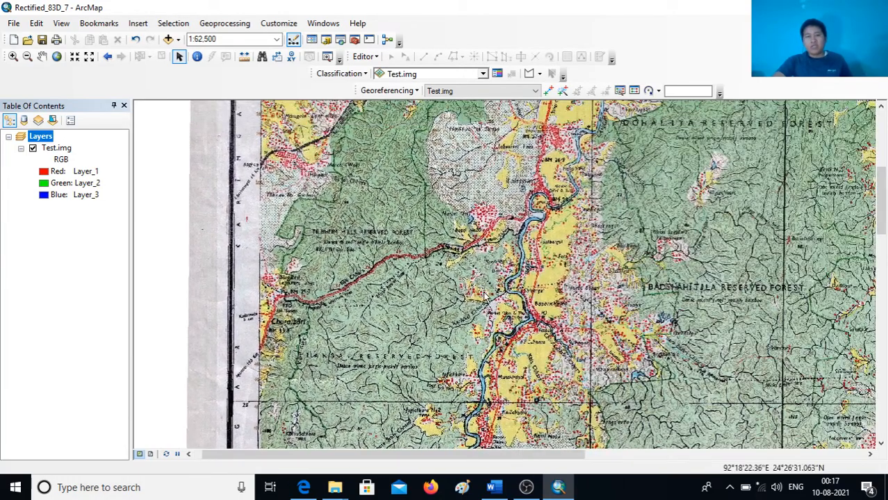
left_click_drag(506, 255, 519, 275)
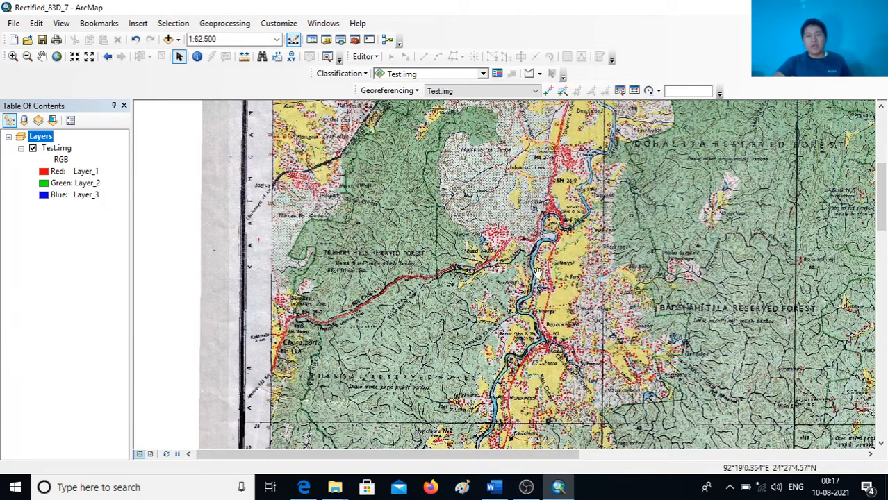
left_click_drag(540, 269, 545, 282)
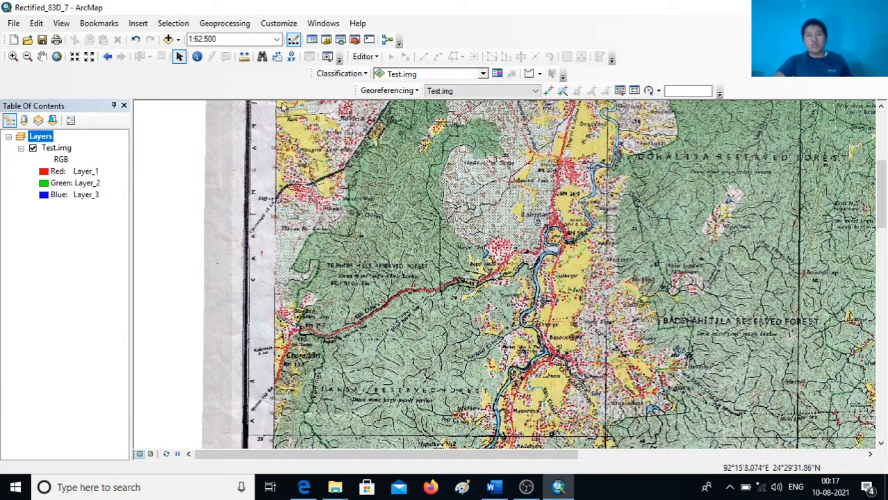
Show the Catalog and start a new shapefile in the Rectified folder
left_click(326, 39)
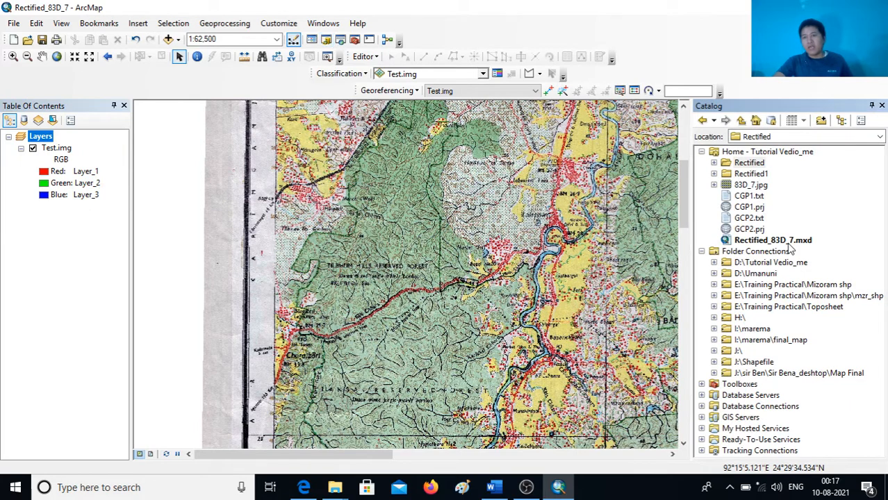
left_click(760, 165)
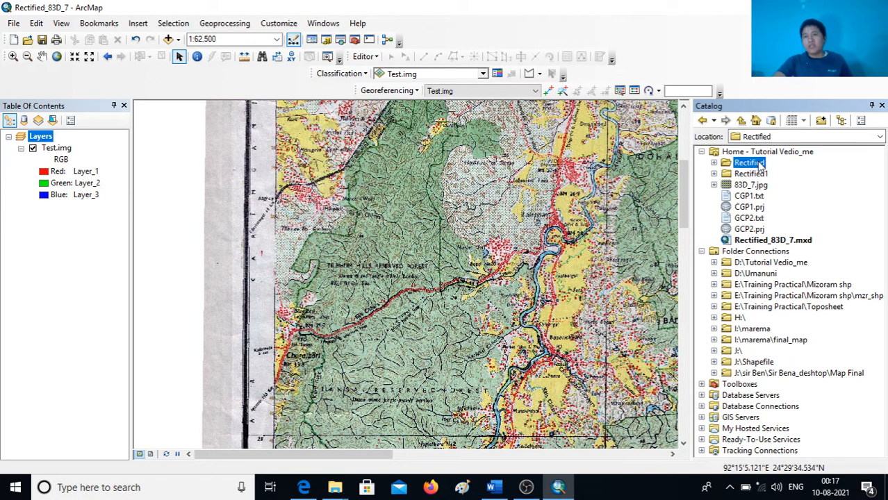
right_click(760, 166)
mouse_move(791, 243)
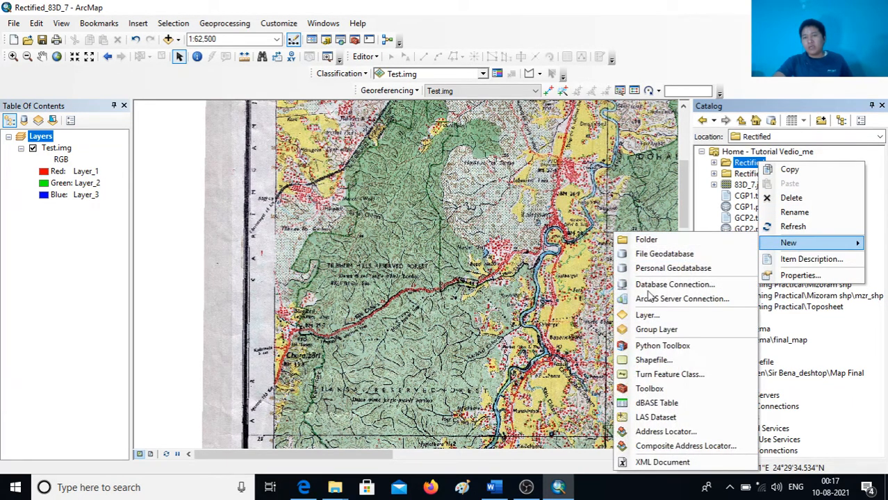
left_click(653, 360)
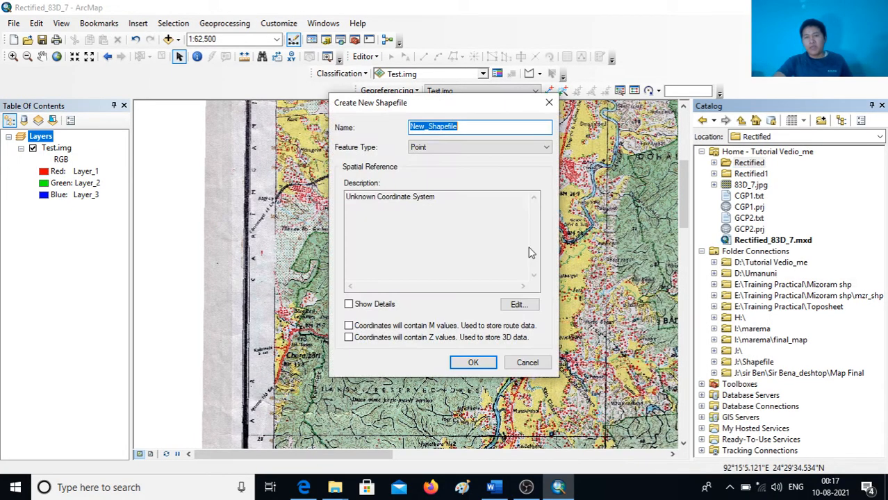
Name the new shapefile Point_BM and set its feature type to Point
left_click_drag(463, 128, 407, 125)
type("Point_BM")
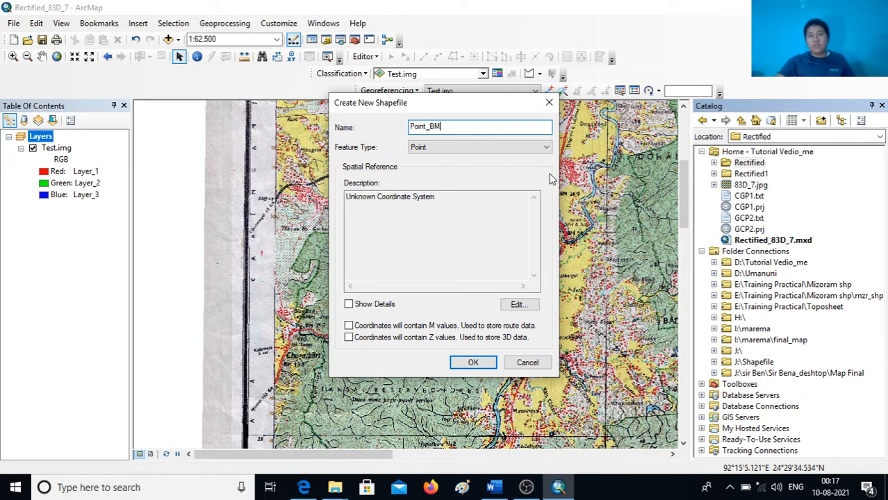
left_click(546, 148)
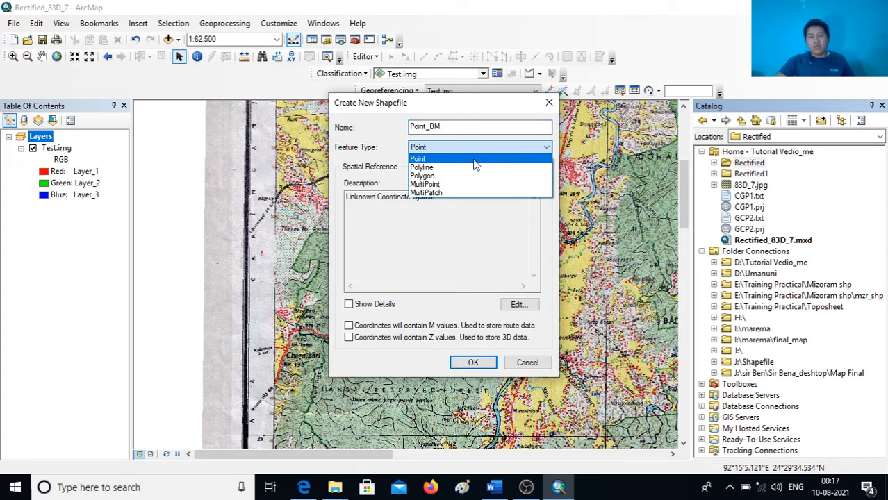
left_click(427, 161)
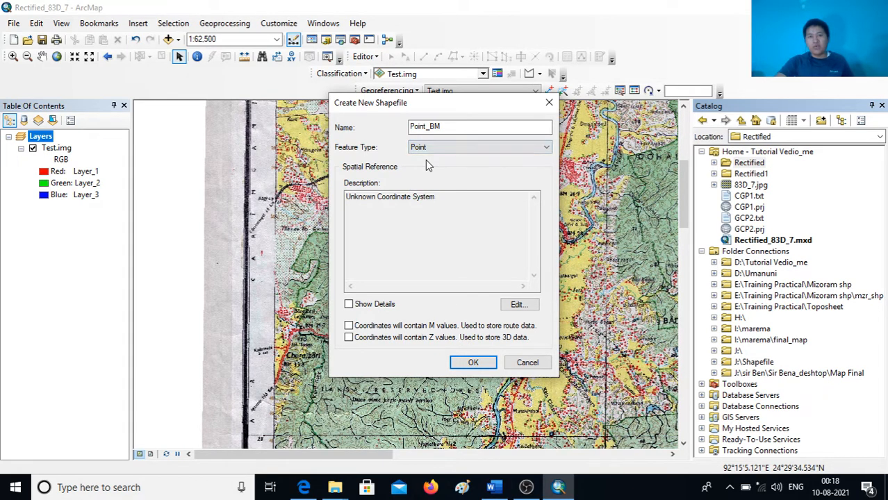
left_click(547, 152)
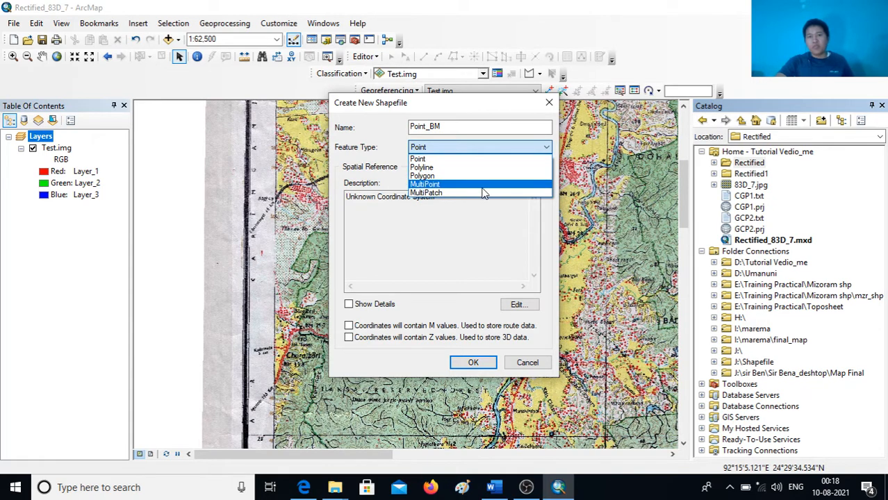
left_click(438, 148)
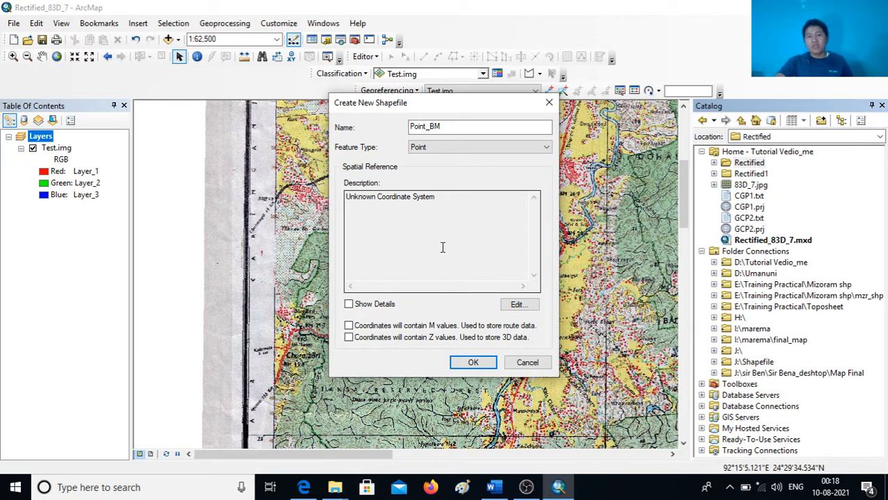
Switch to the Excercises document in Word and examine the Universal Transverse Mercator zone map of India
left_click(495, 492)
scroll(558, 303, "up", 4)
scroll(499, 302, "up", 10)
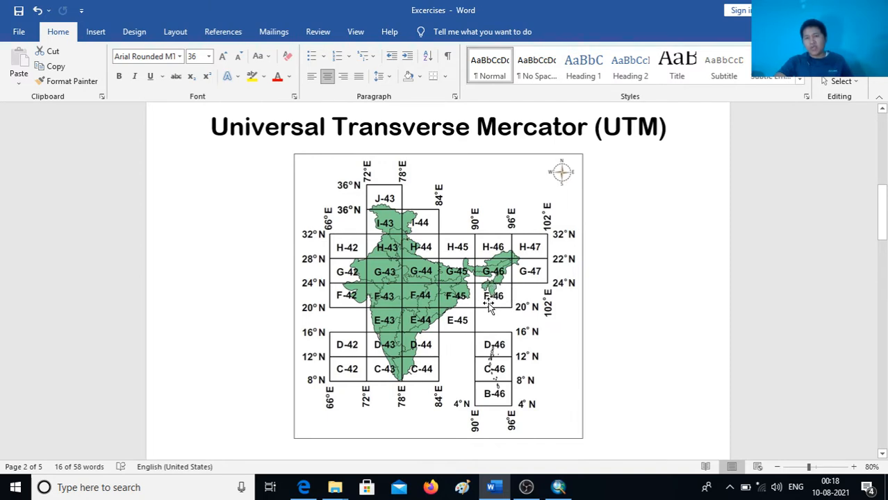
scroll(499, 307, "down", 1)
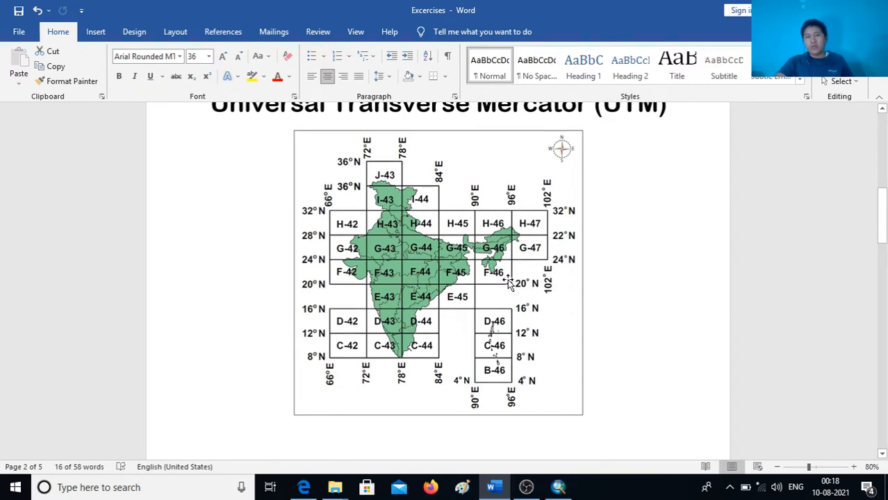
scroll(417, 220, "up", 2)
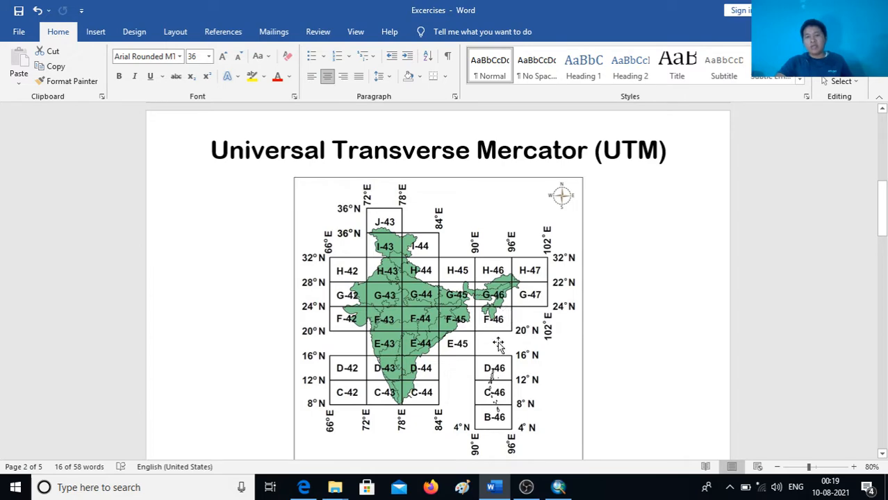
Switch back to ArcMap and browse the shapefile's projected coordinate systems to UTM, WGS 1984, Northern Hemisphere
left_click(559, 489)
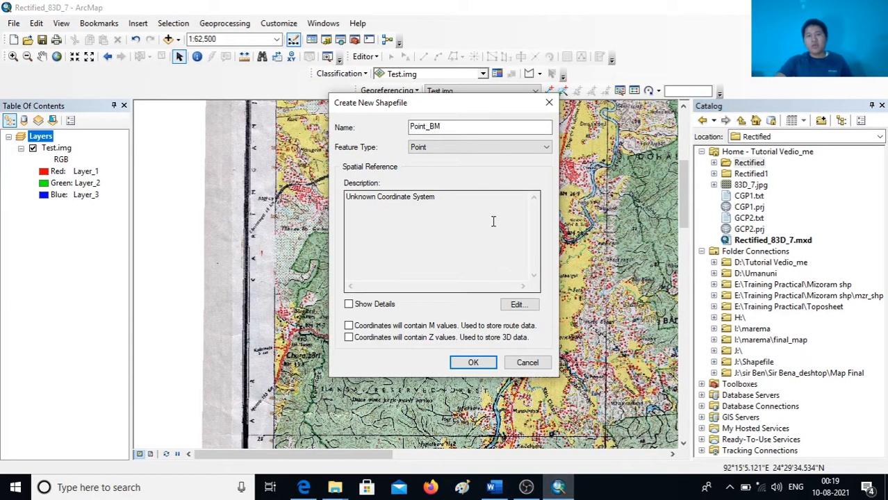
left_click(516, 304)
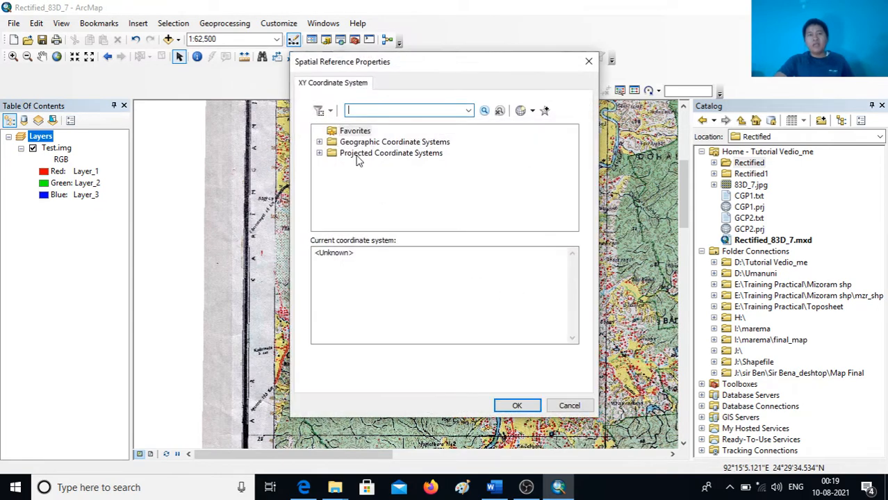
left_click(319, 153)
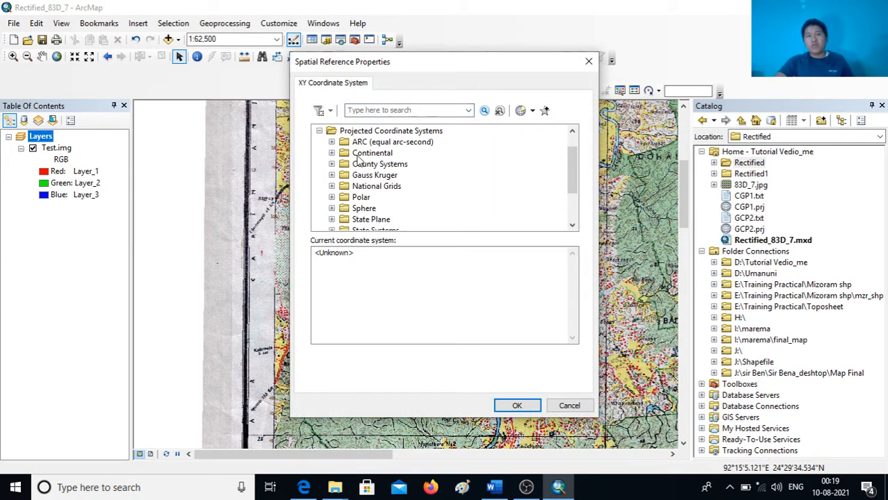
scroll(372, 167, "down", 2)
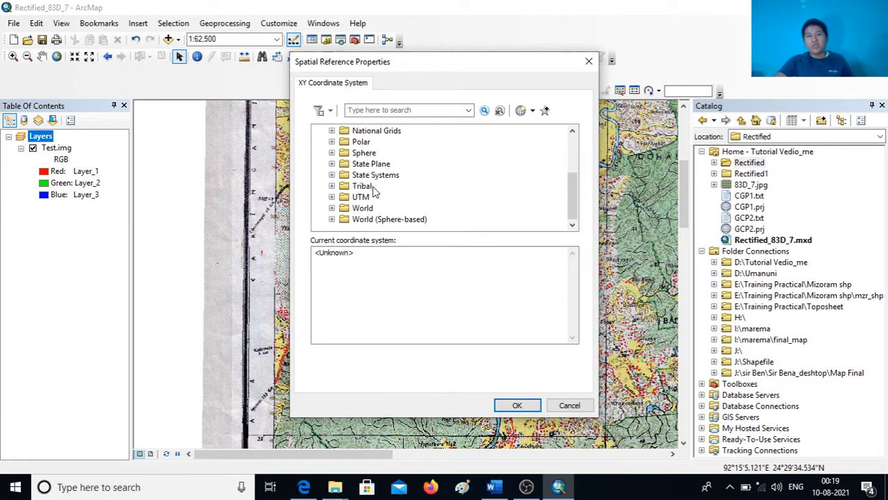
left_click(332, 198)
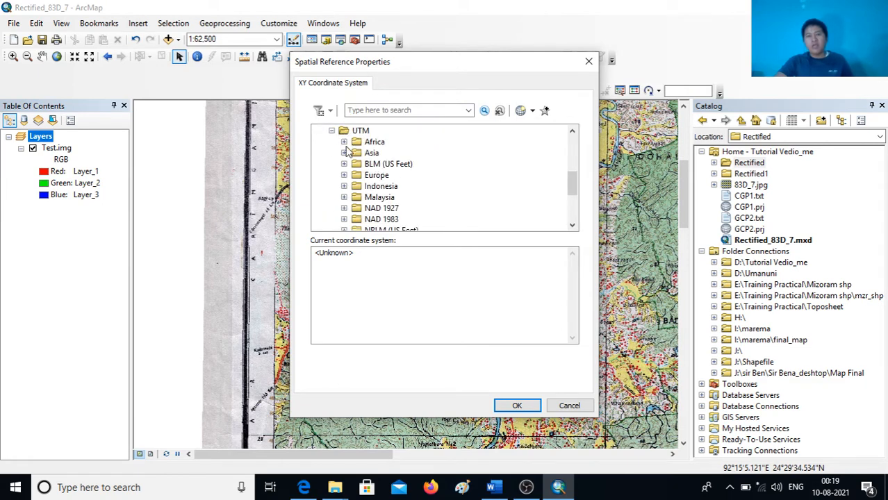
scroll(382, 189, "down", 2)
scroll(376, 198, "down", 1)
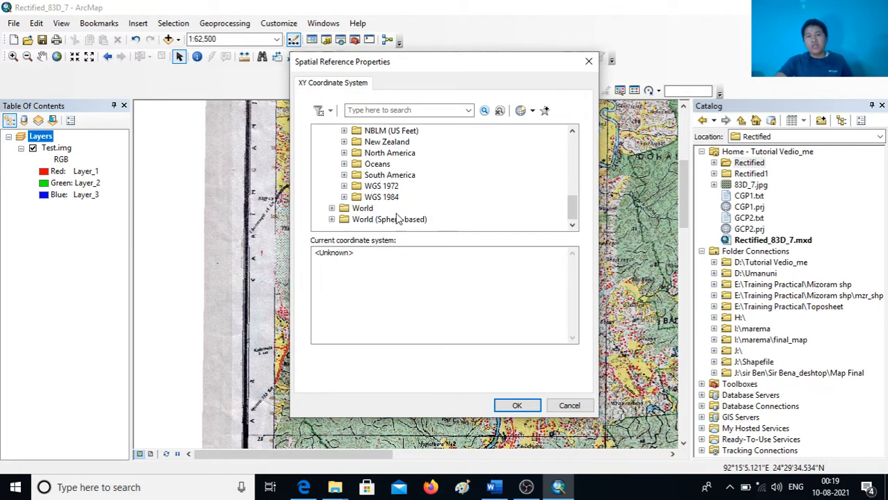
left_click(344, 198)
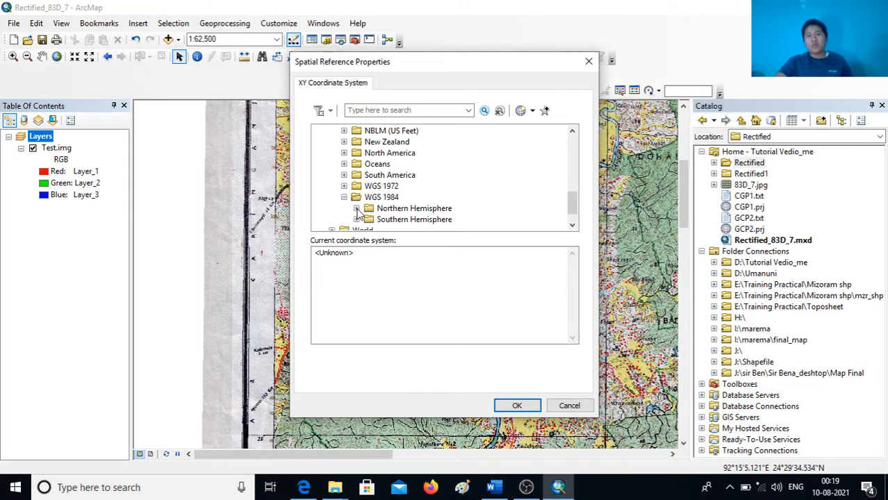
left_click(355, 209)
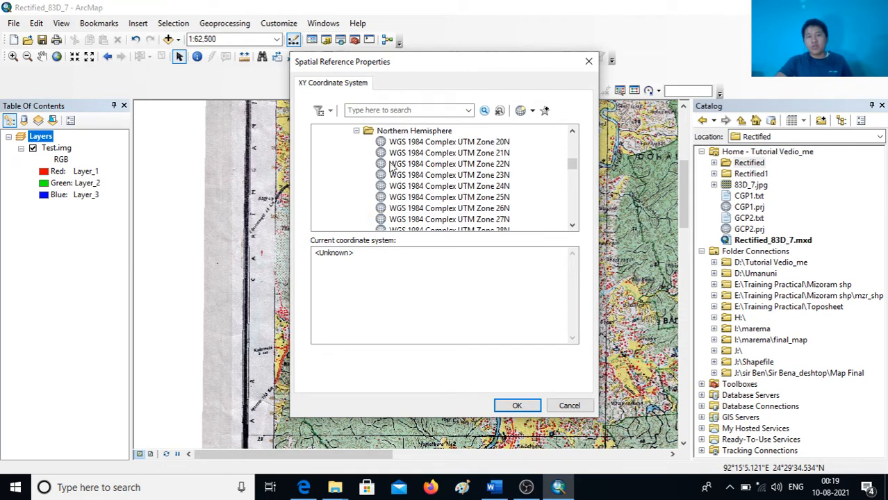
Assign WGS 1984 UTM Zone 46N as the coordinate system and create the Point_BM shapefile
scroll(472, 200, "down", 7)
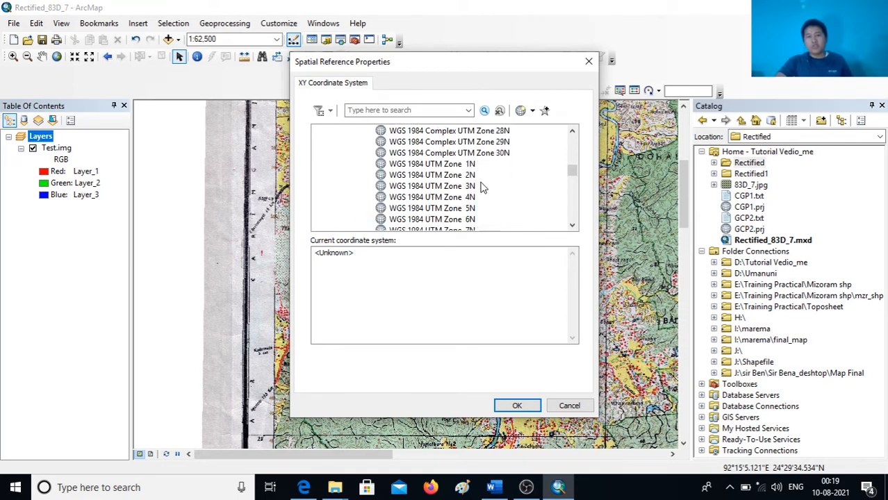
scroll(471, 200, "down", 6)
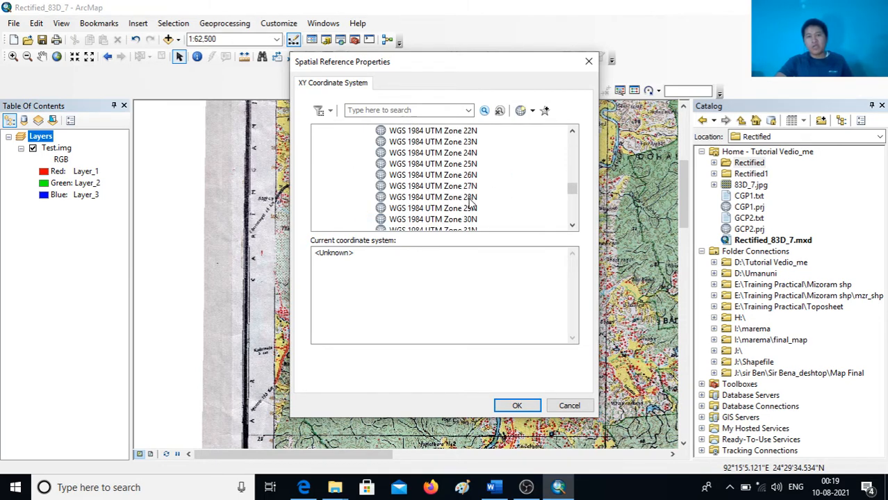
scroll(471, 224, "down", 5)
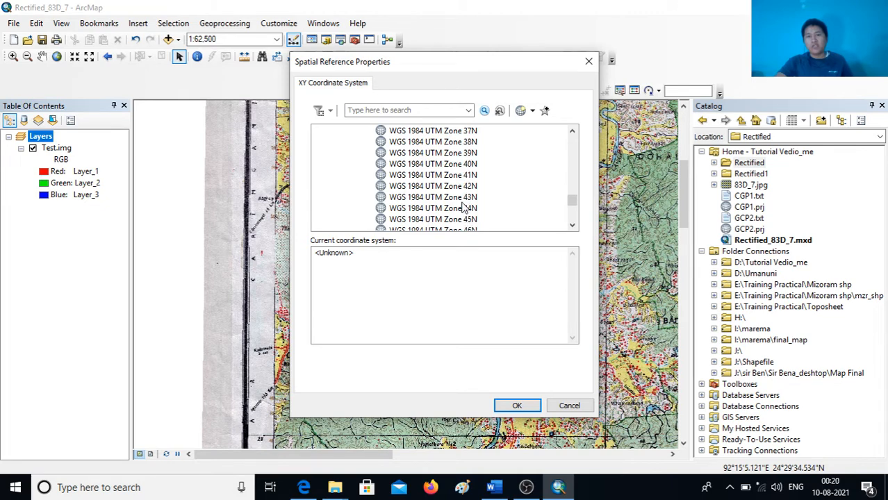
left_click(468, 165)
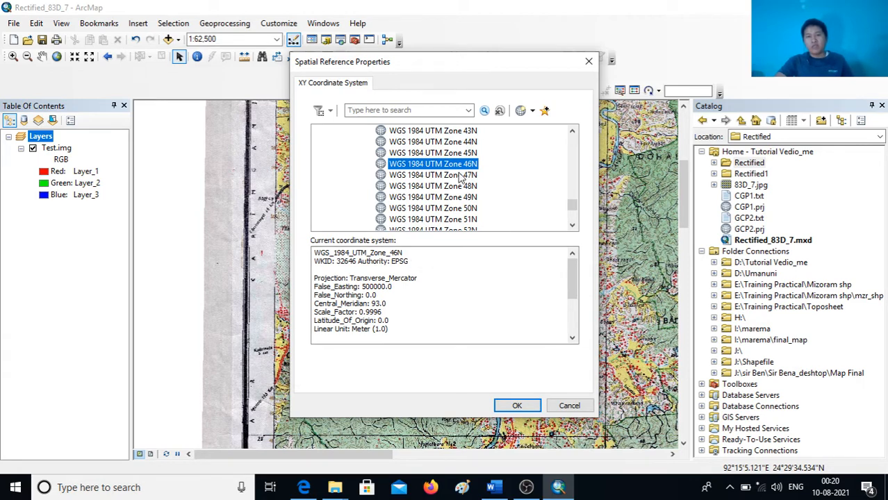
left_click(518, 406)
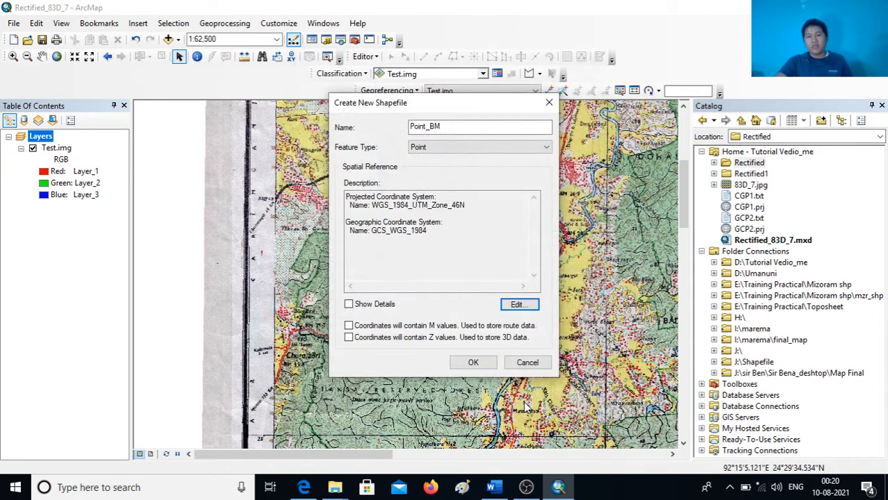
left_click(474, 363)
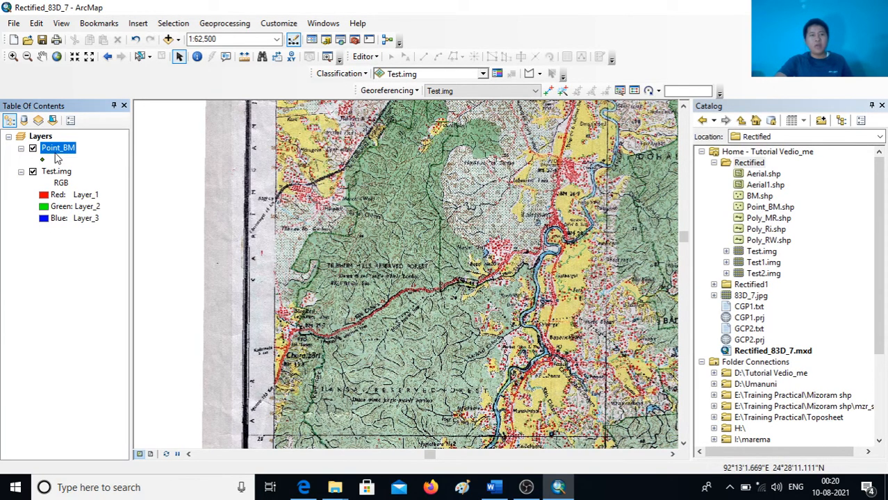
Close the Catalog and examine the area around bench marks BM 27.6 and BM 26.9 near Lairpowa on the toposheet
left_click(882, 107)
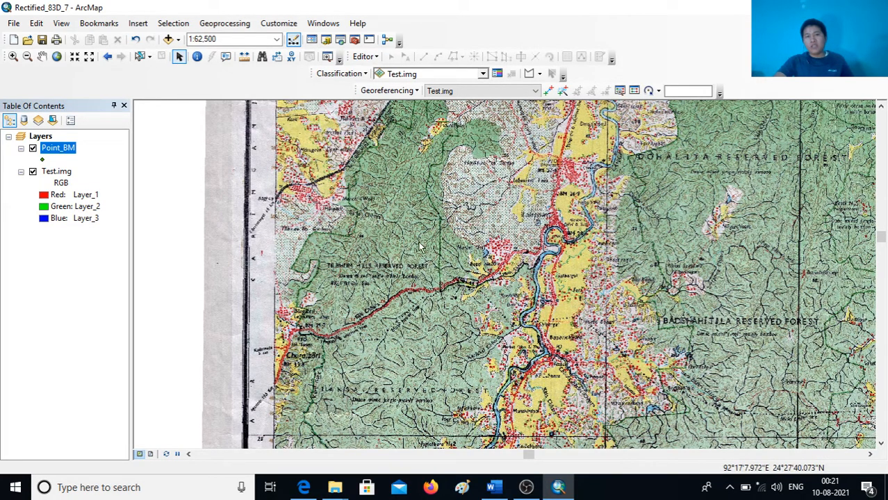
left_click_drag(455, 203, 559, 280)
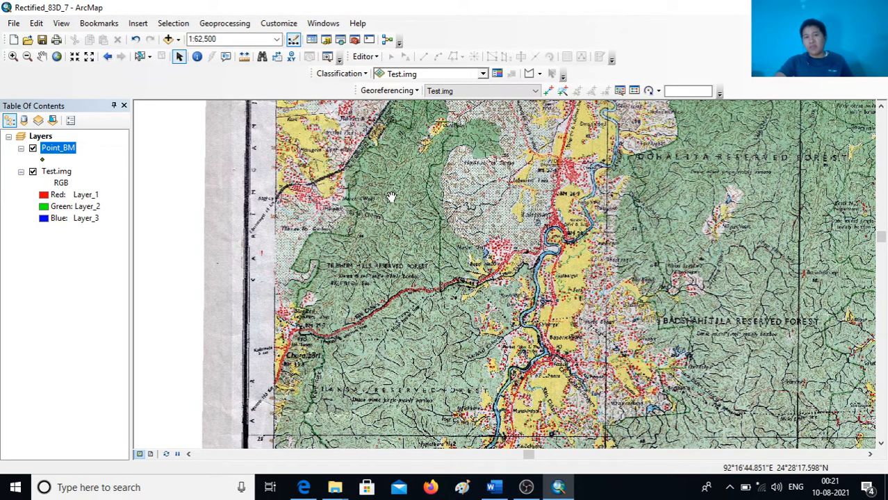
left_click(42, 56)
left_click_drag(364, 216, 378, 246)
left_click(180, 57)
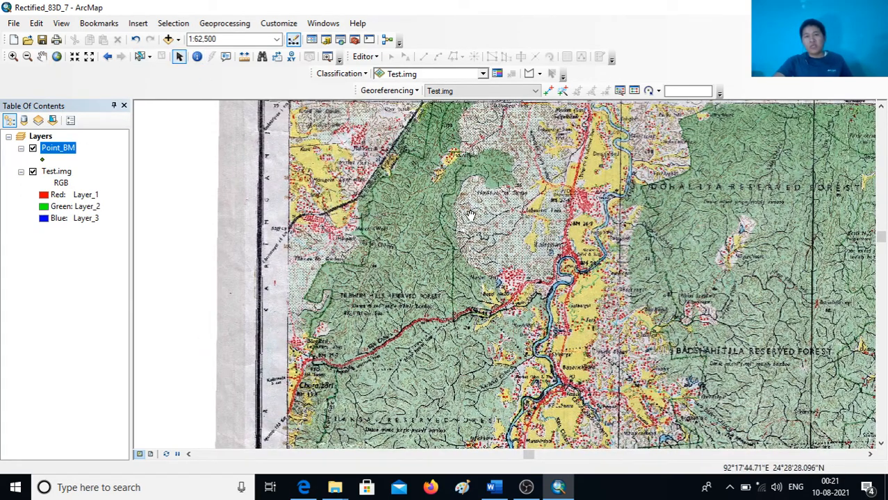
left_click_drag(496, 201, 529, 258)
scroll(528, 281, "up", 1)
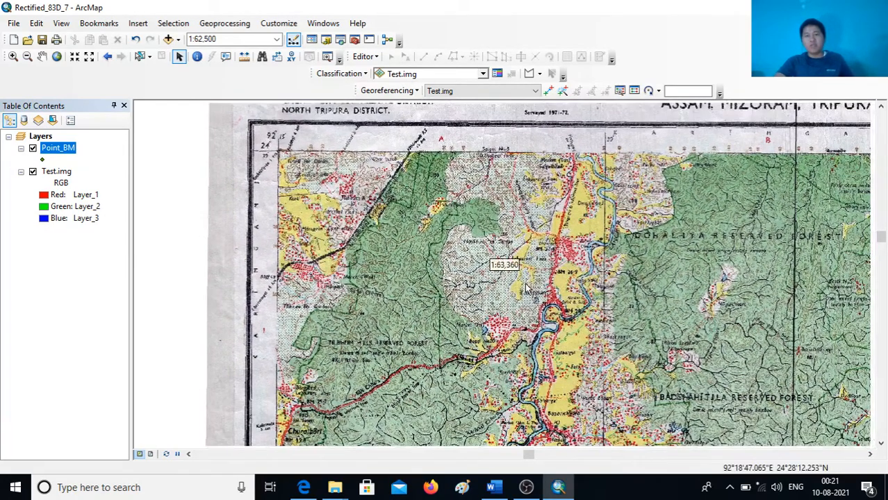
scroll(535, 290, "up", 3)
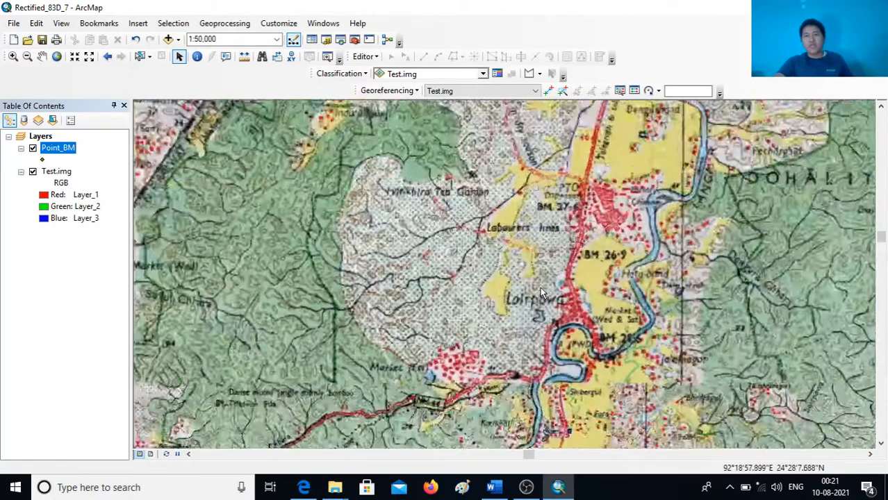
scroll(590, 263, "up", 2)
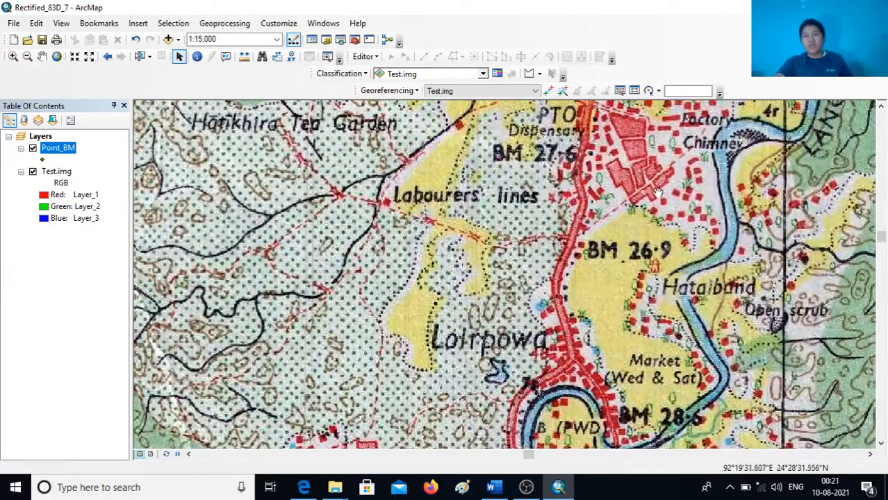
left_click_drag(659, 193, 608, 331)
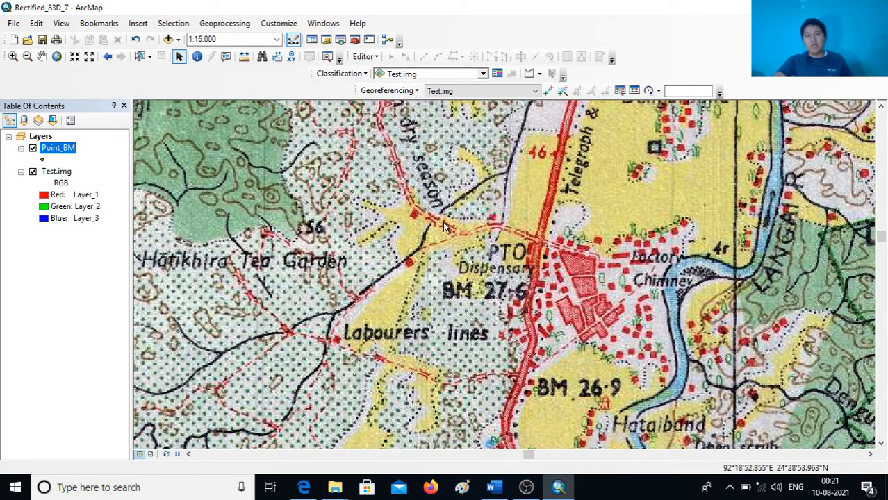
Start an edit session and choose the Point_BM feature template with the Point construction tool
left_click(375, 57)
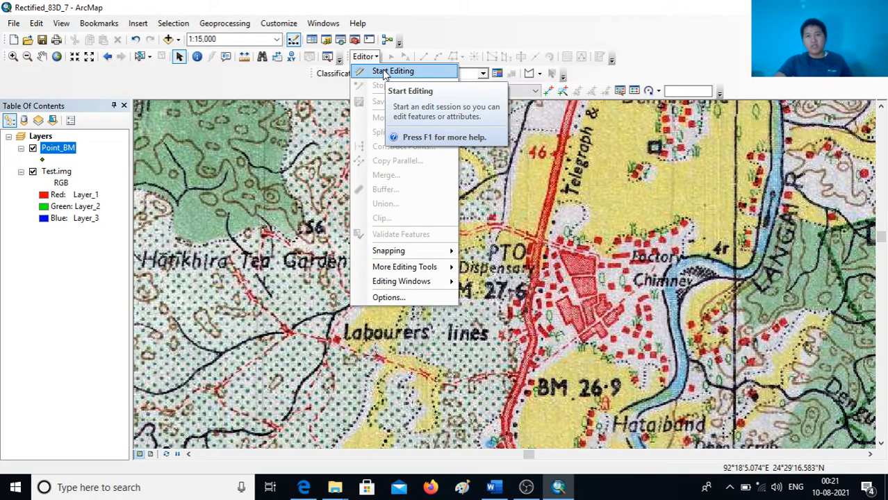
left_click(384, 72)
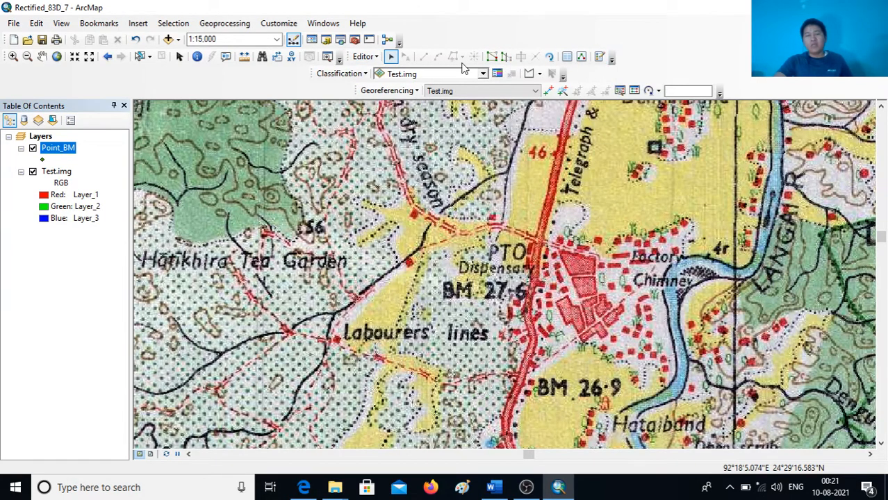
left_click(601, 58)
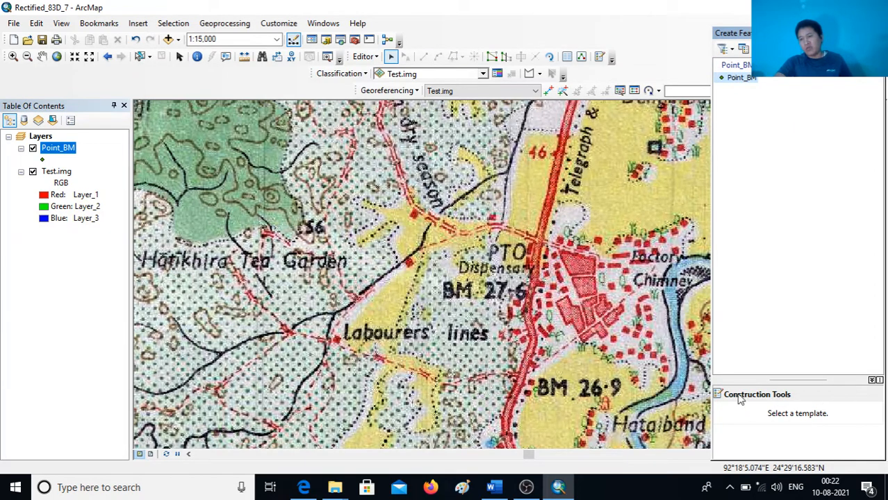
left_click(740, 78)
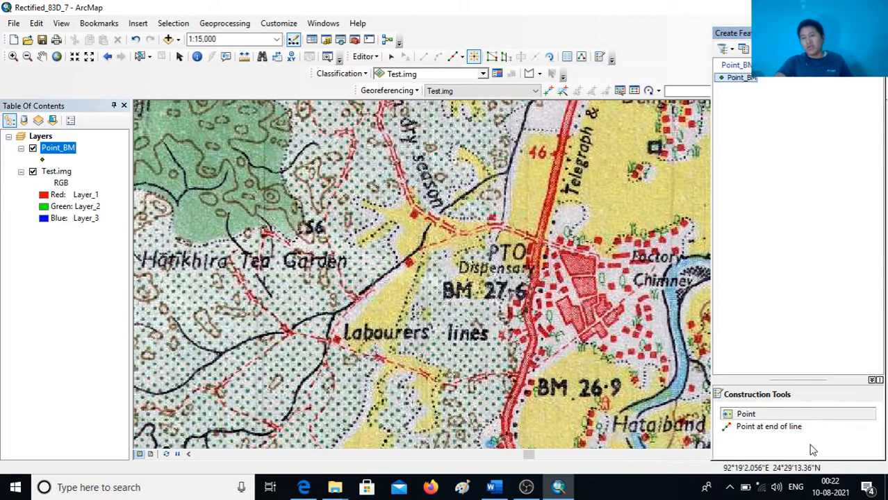
left_click(728, 415)
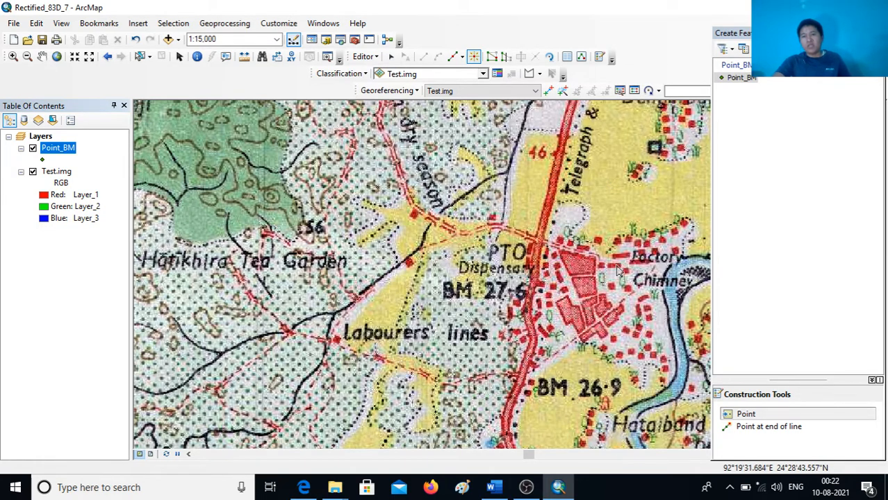
Place point features on bench marks BM 27.6, BM 26.9 and BM 28.6, plus BM 29.2 and BM 35.8 near Churaibari
left_click(479, 291)
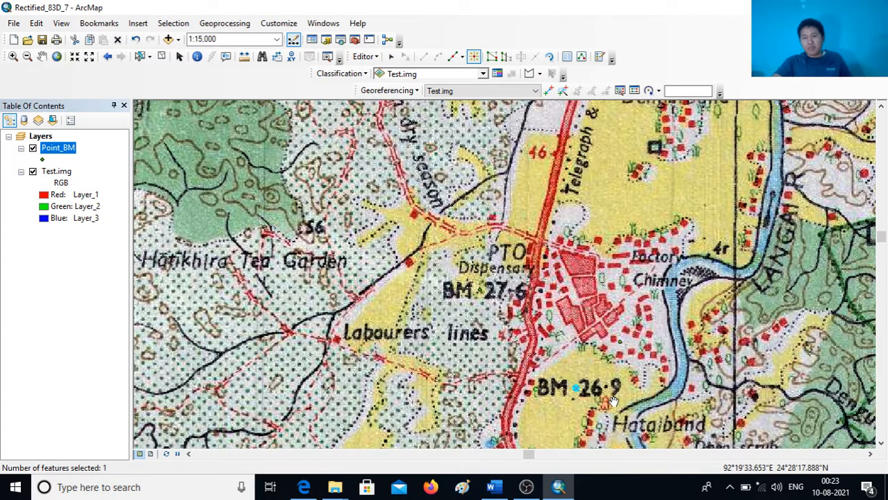
left_click_drag(614, 402, 624, 179)
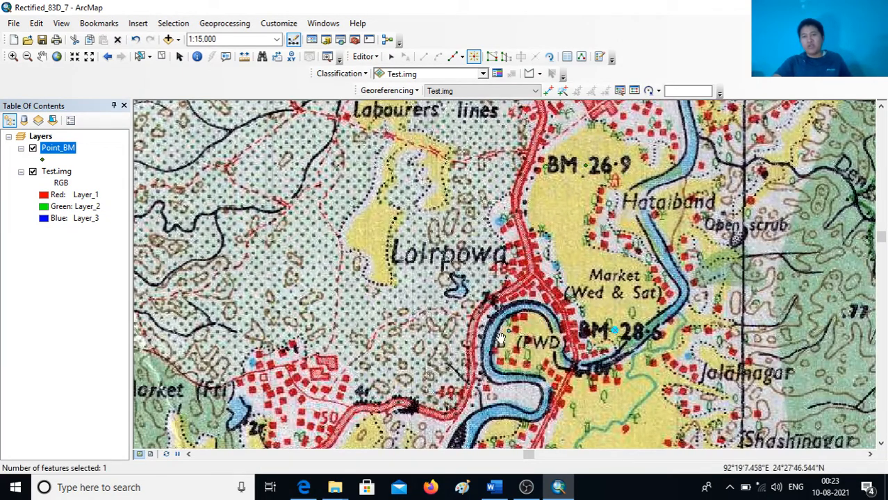
left_click_drag(497, 338, 705, 212)
left_click_drag(403, 338, 641, 203)
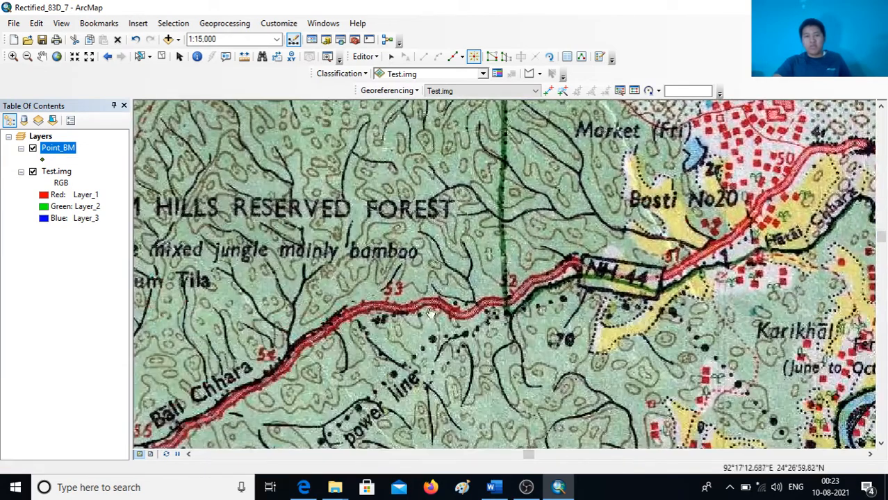
left_click_drag(425, 318, 759, 202)
left_click_drag(319, 347, 362, 251)
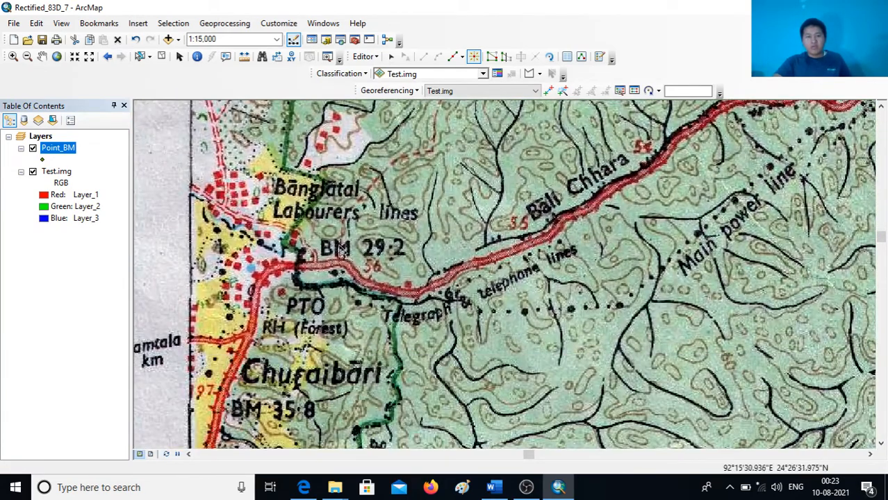
left_click(357, 248)
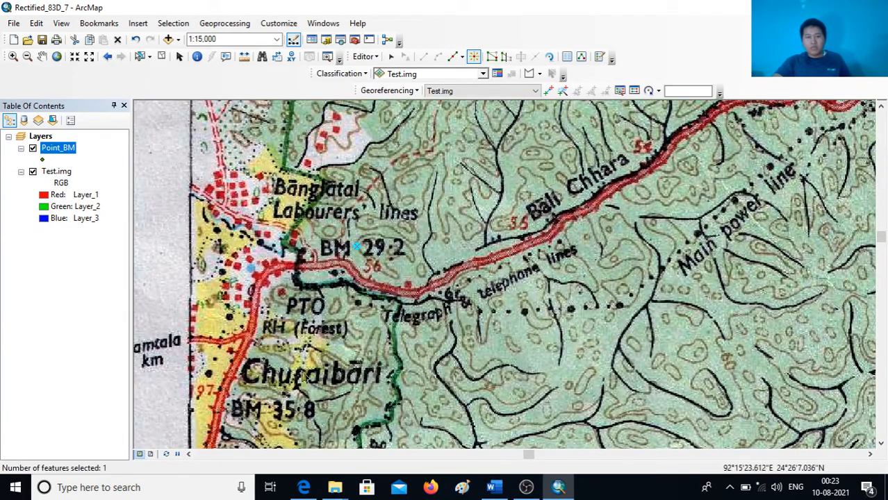
left_click(267, 411)
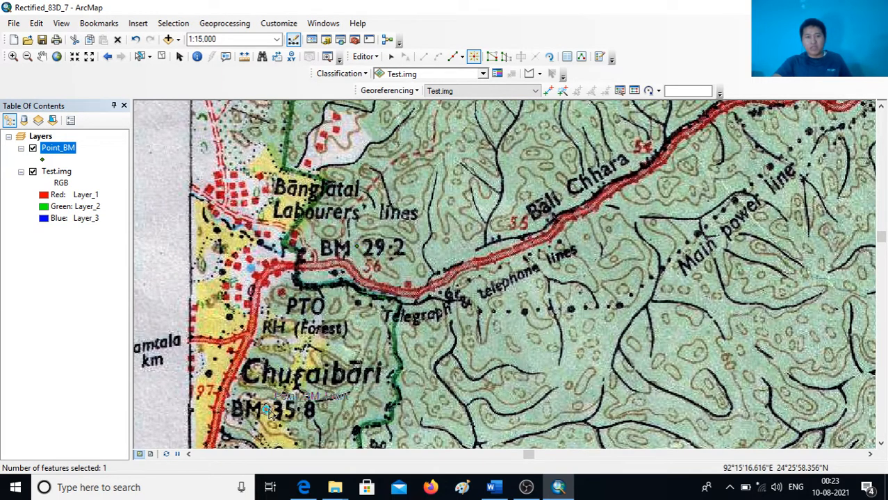
Save the bench mark point edits and end the edit session
left_click(375, 54)
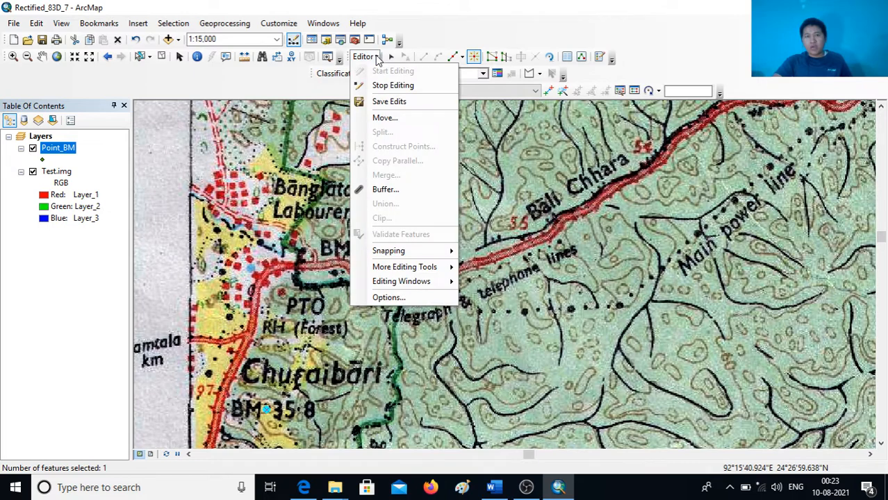
left_click(389, 102)
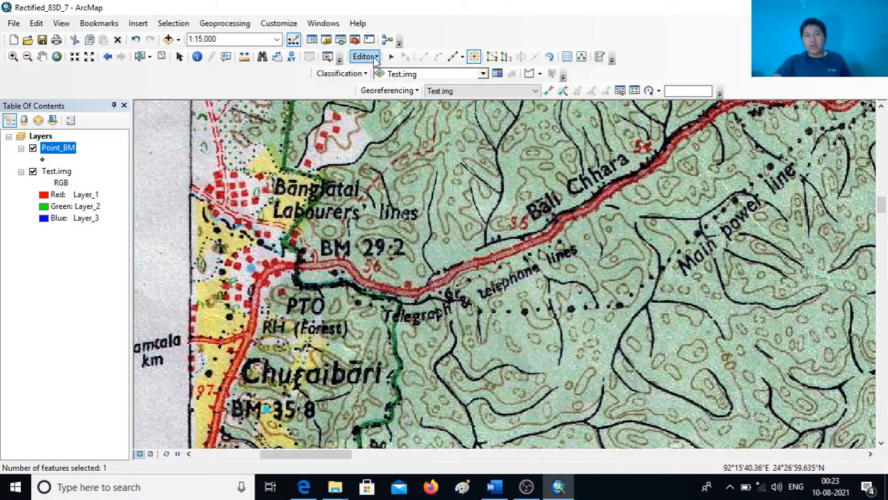
left_click(374, 58)
left_click(379, 85)
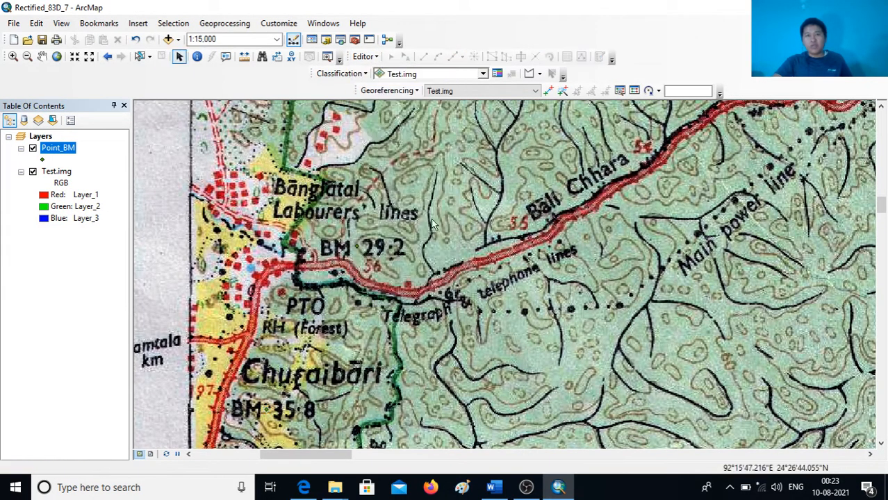
Change the Point_BM layer's symbol to Circle 1 in red
scroll(609, 322, "up", 2)
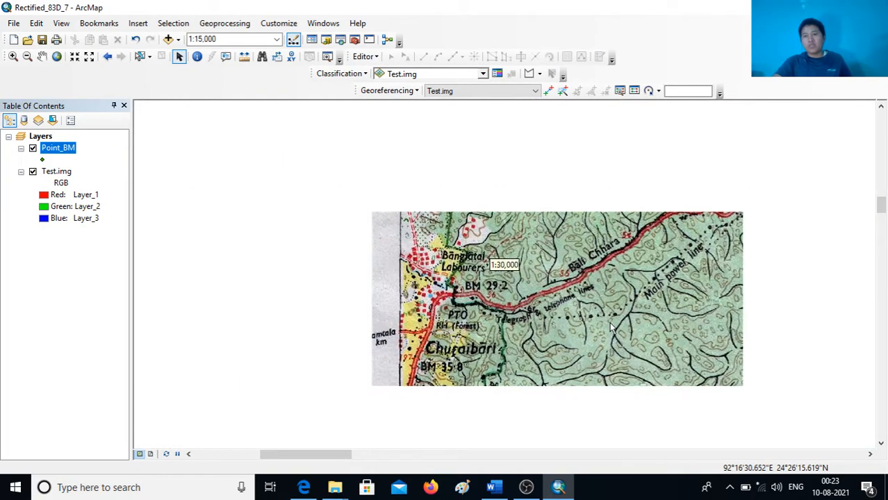
scroll(635, 305, "up", 1)
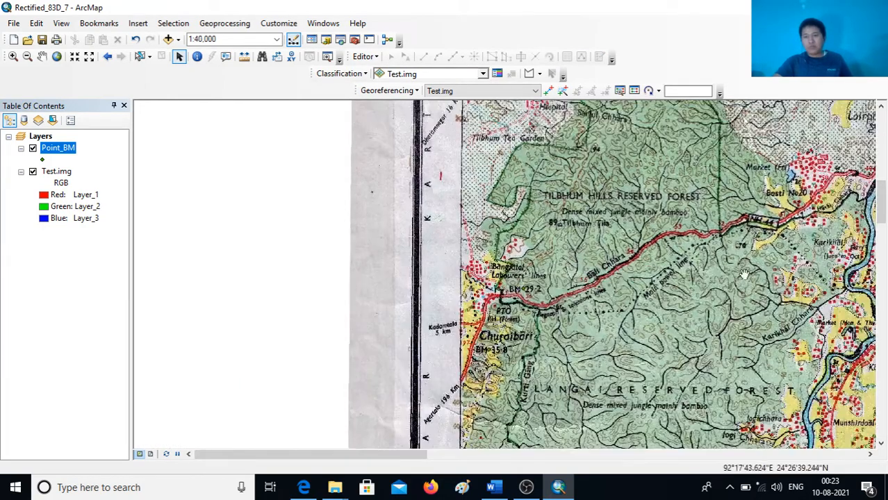
left_click_drag(744, 275, 574, 304)
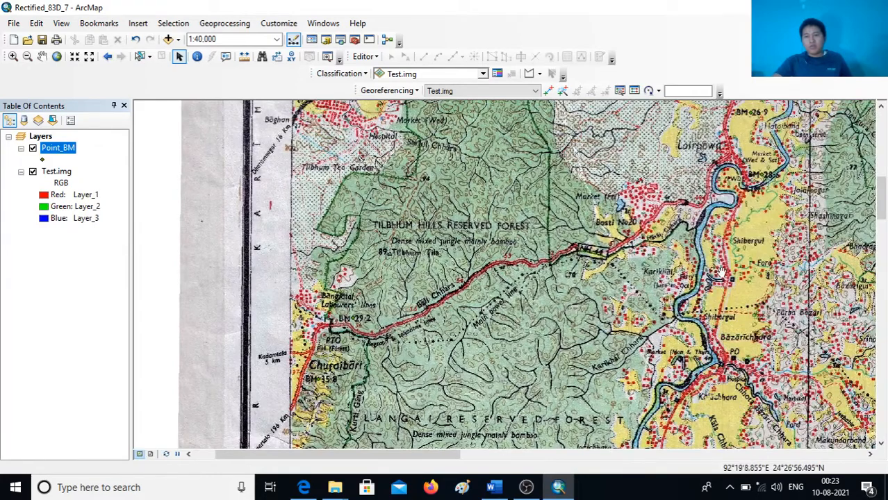
scroll(526, 288, "up", 1)
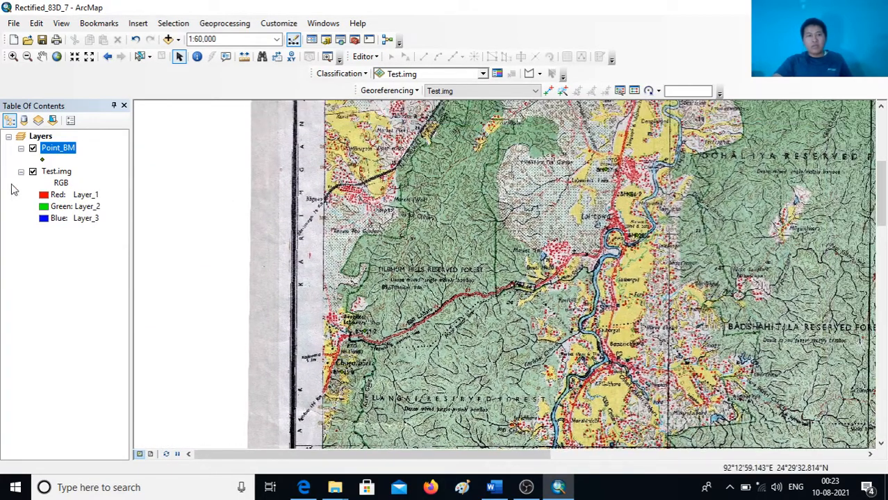
left_click(59, 161)
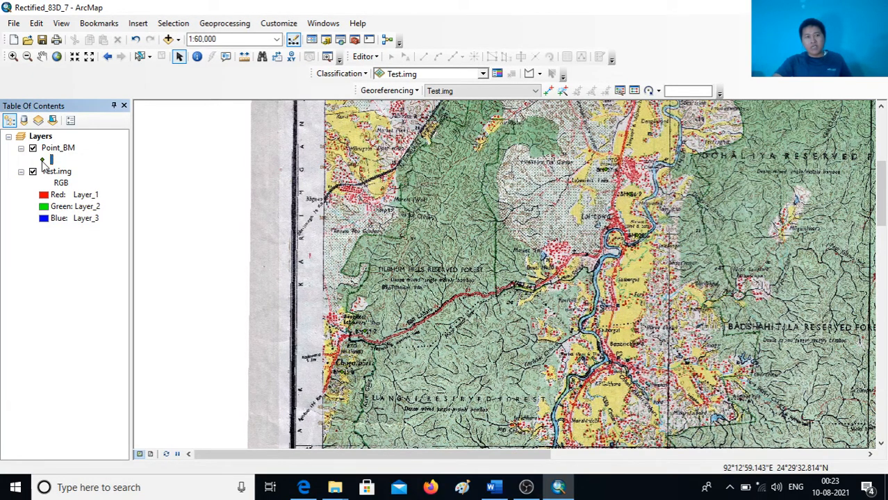
left_click(46, 162)
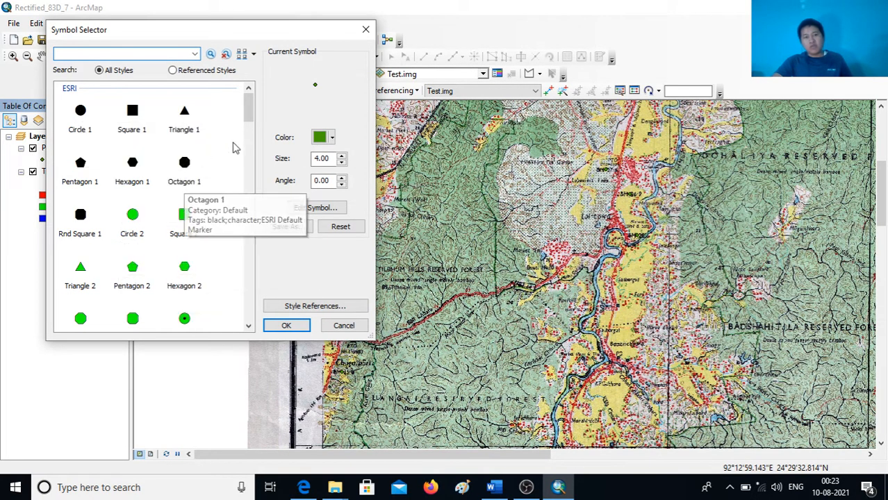
mouse_move(249, 106)
left_mouse_down()
mouse_move(258, 299)
mouse_move(252, 104)
left_mouse_up()
left_click(81, 111)
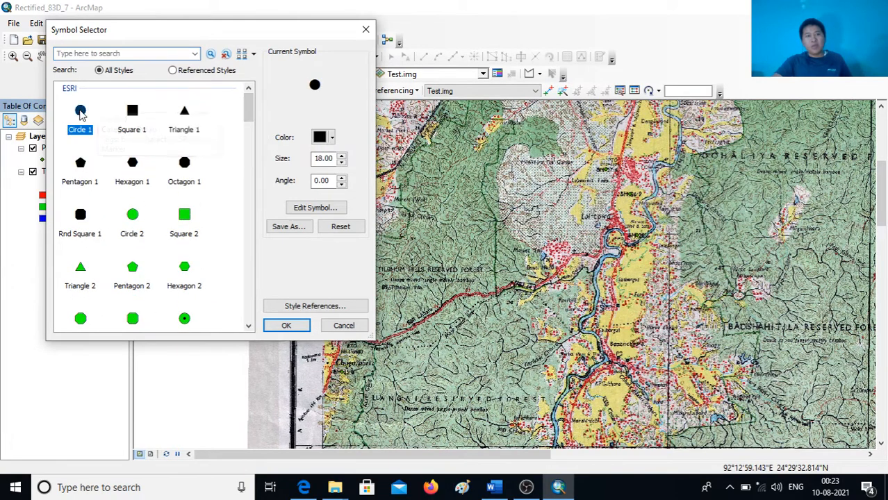
left_click(331, 136)
left_click(329, 195)
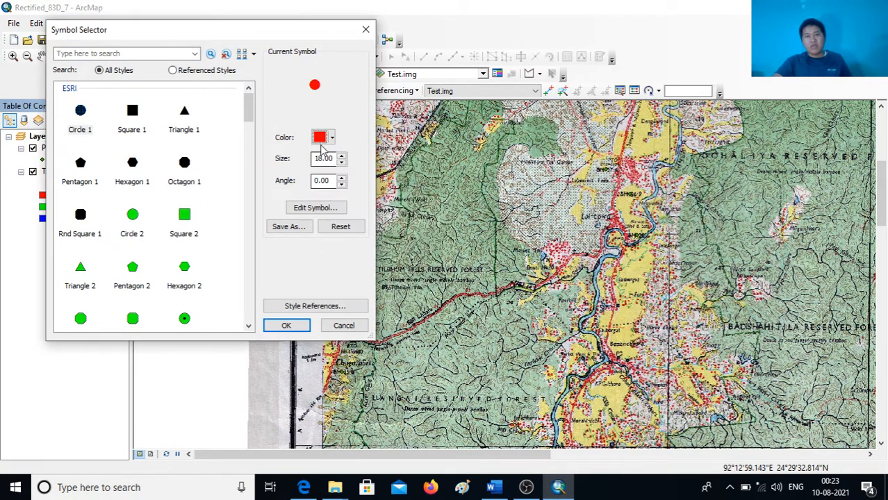
left_click(291, 324)
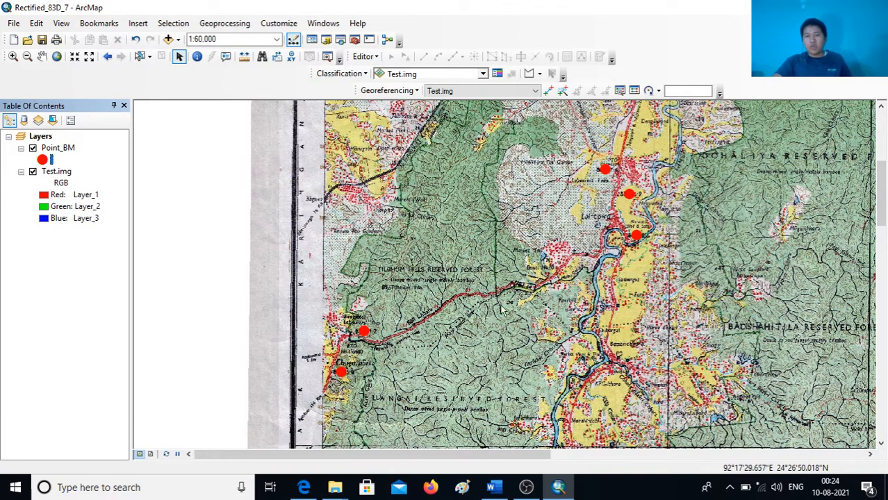
Check the bench mark points around Lairpowa and Churaibari, and open the Point_BM attribute table
scroll(614, 169, "up", 2)
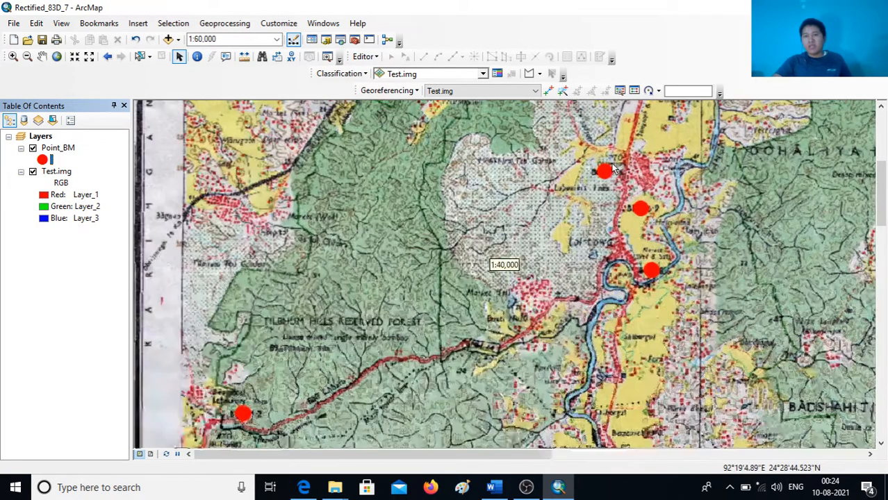
scroll(615, 170, "up", 2)
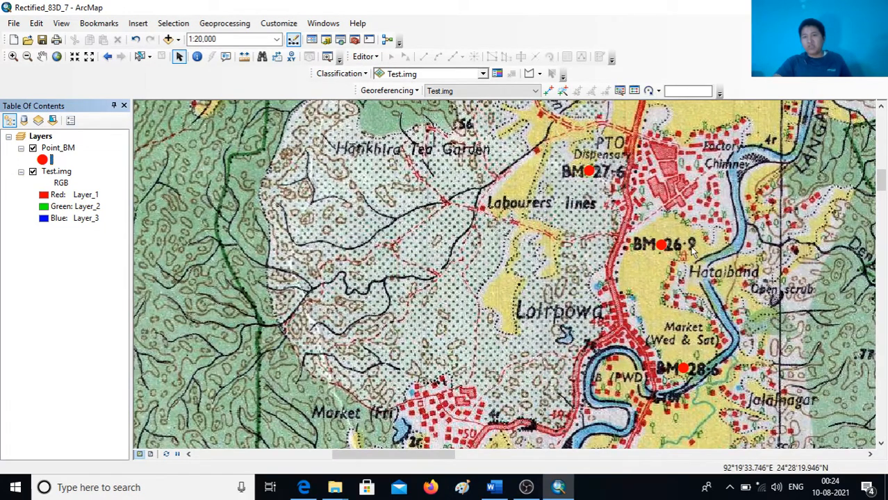
scroll(535, 299, "down", 3)
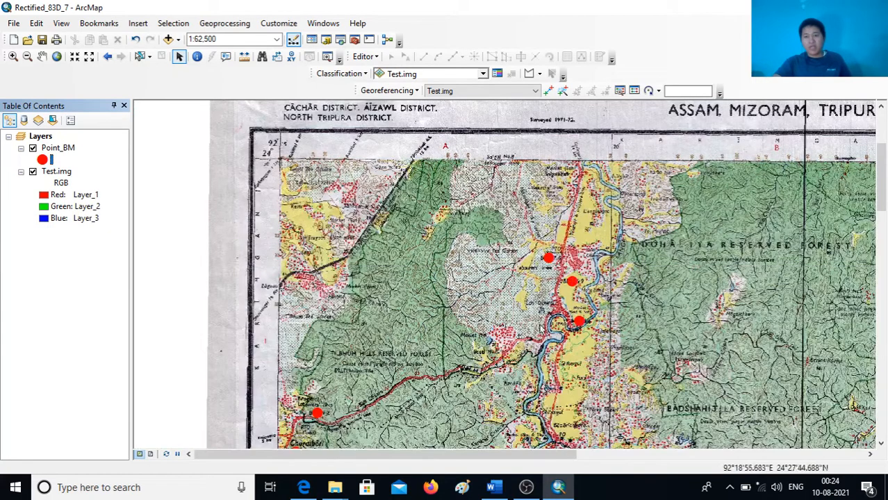
left_click_drag(542, 329, 560, 226)
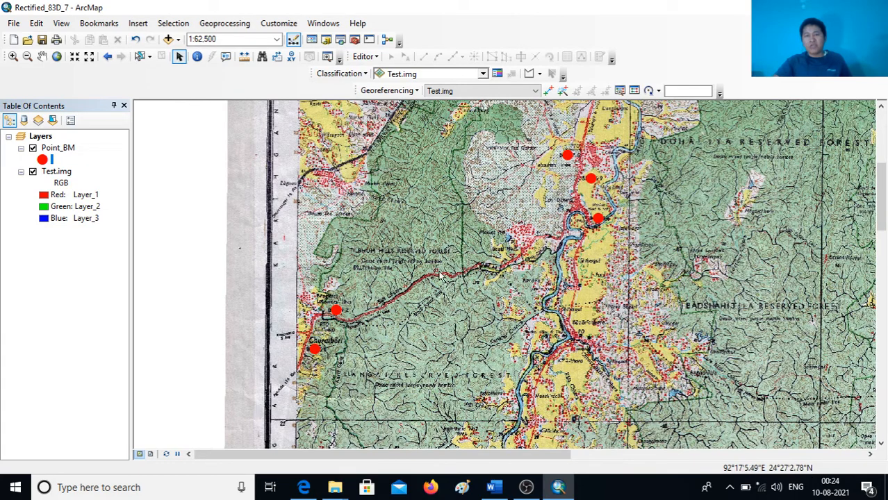
left_click_drag(488, 238, 436, 292)
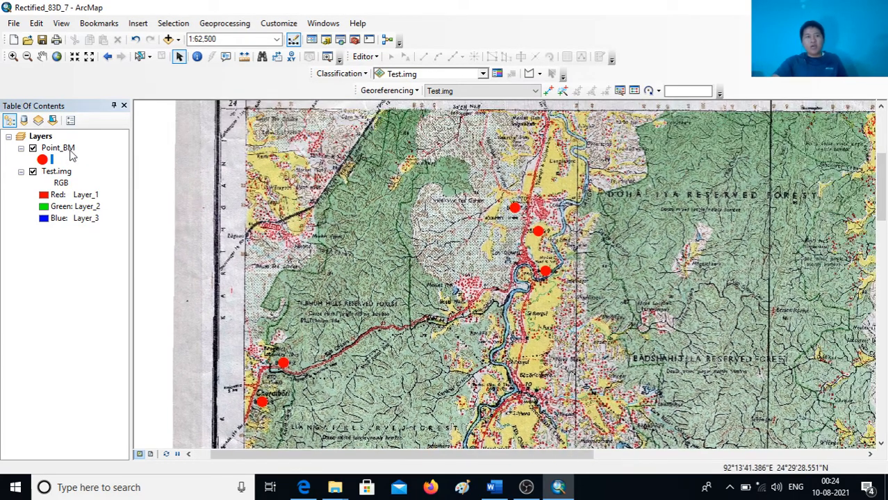
left_click(69, 152)
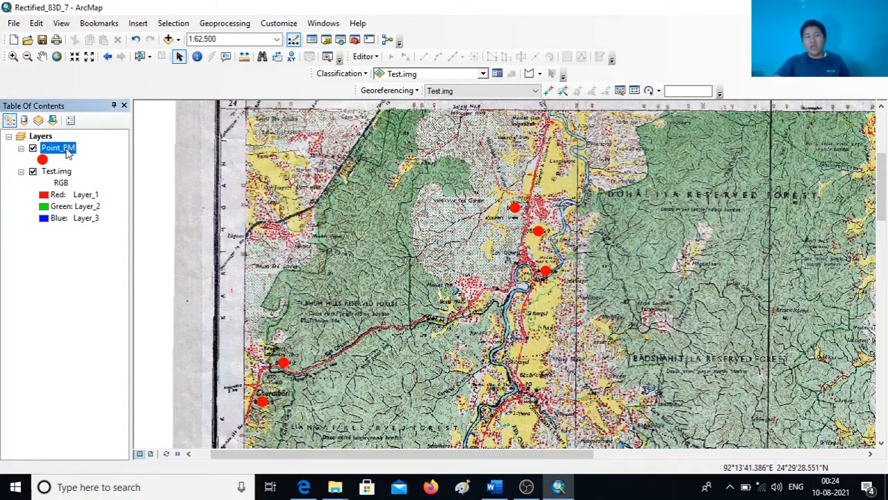
right_click(69, 153)
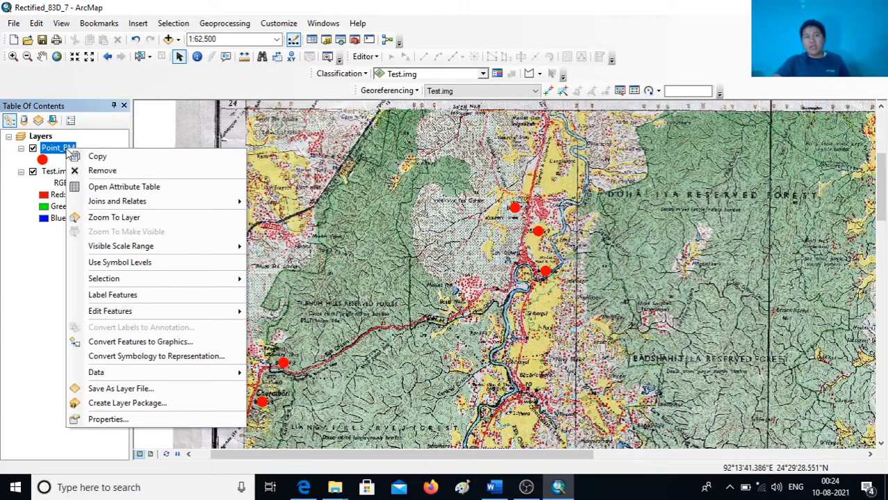
left_click(167, 190)
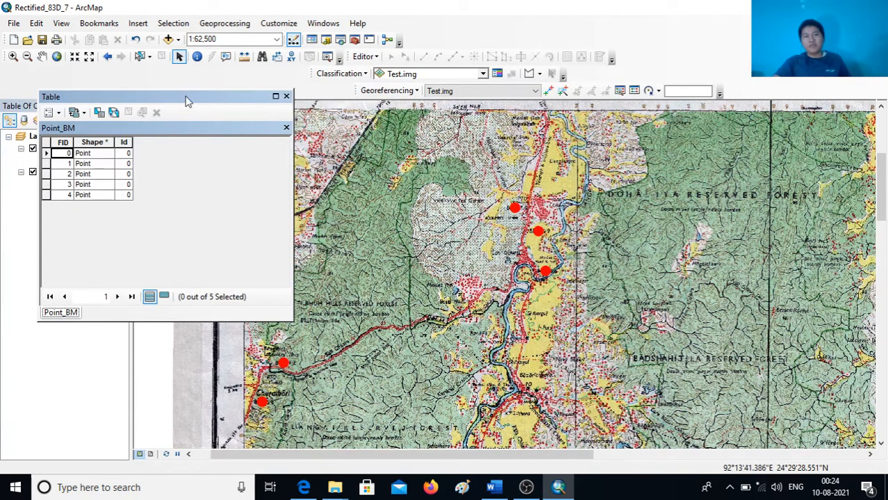
left_click_drag(186, 97, 170, 90)
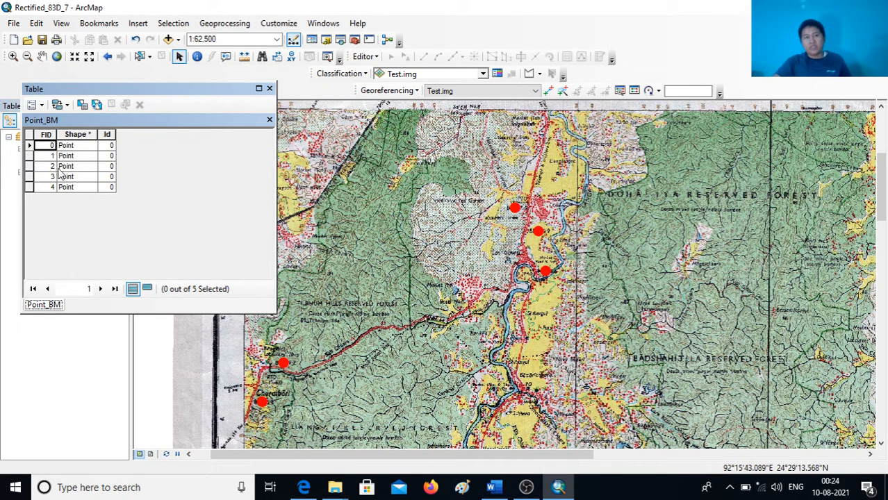
Highlight records FID 0 to 4 one by one to match them with their map points, and clear the selection
left_click(31, 146)
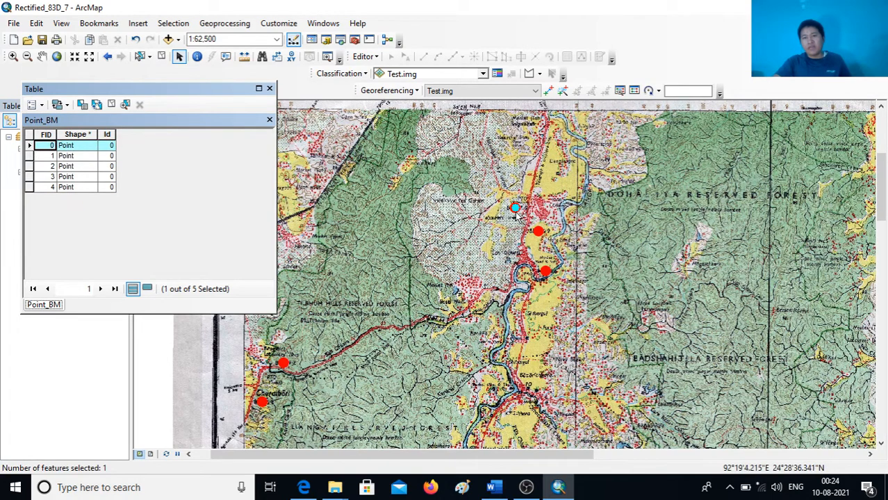
left_click(30, 156)
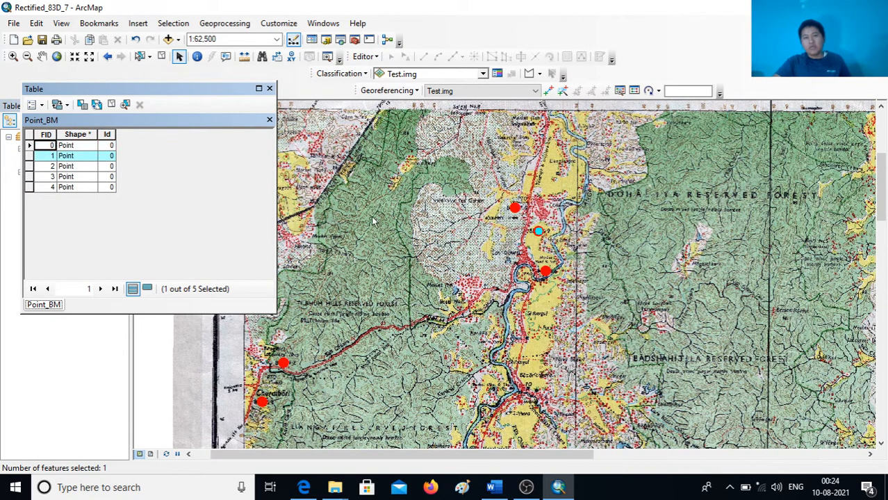
left_click(30, 166)
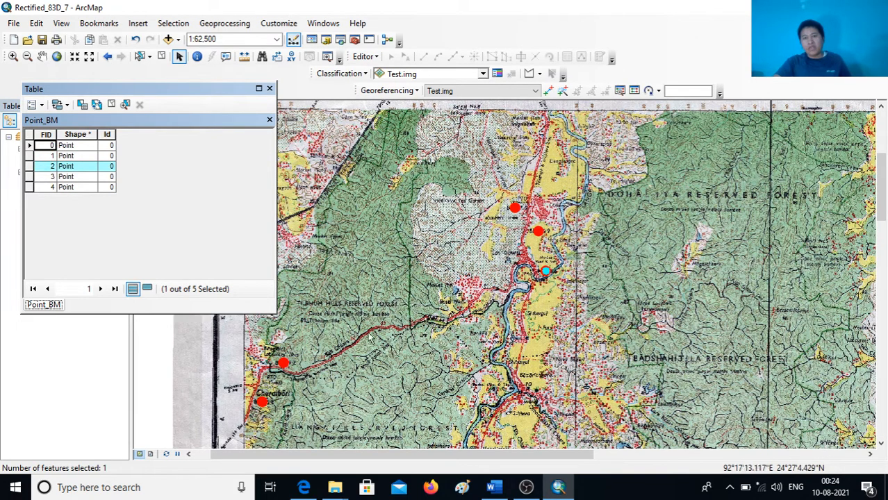
left_click(30, 177)
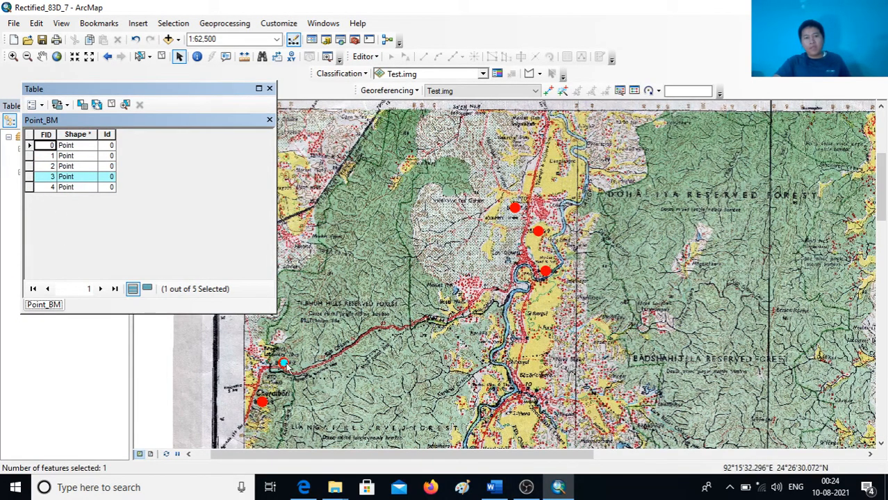
left_click(30, 187)
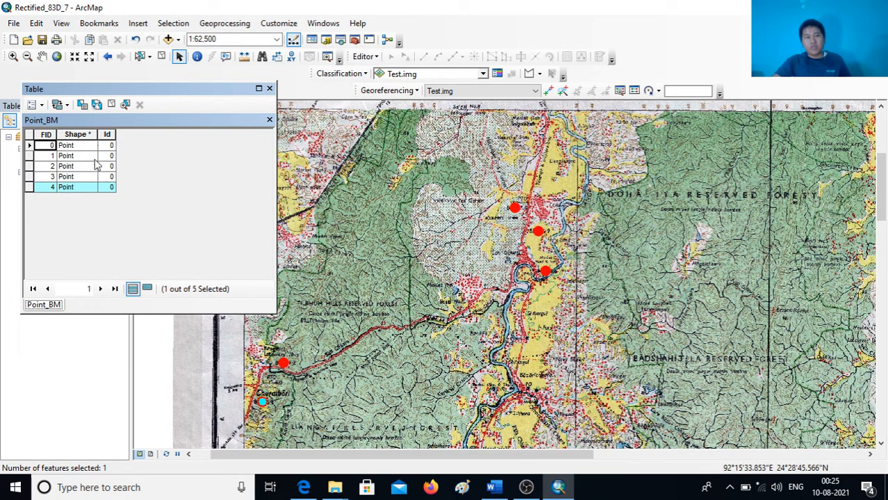
left_click_drag(179, 94, 194, 94)
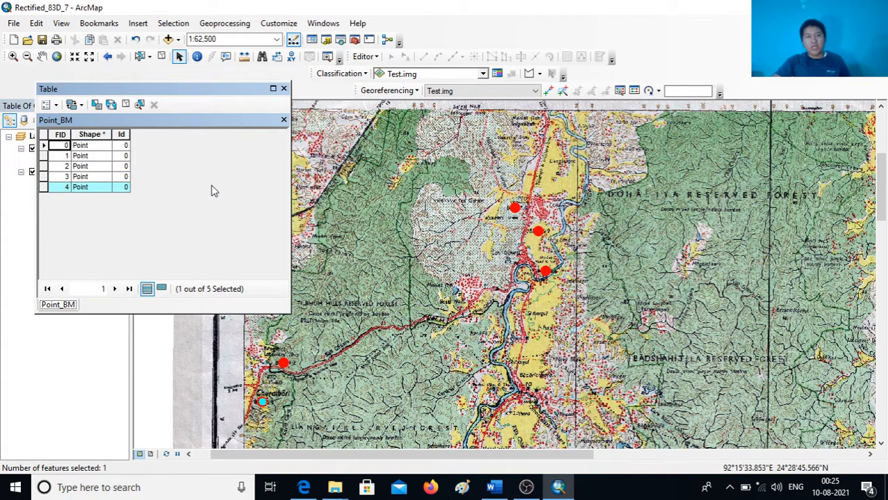
left_click(161, 57)
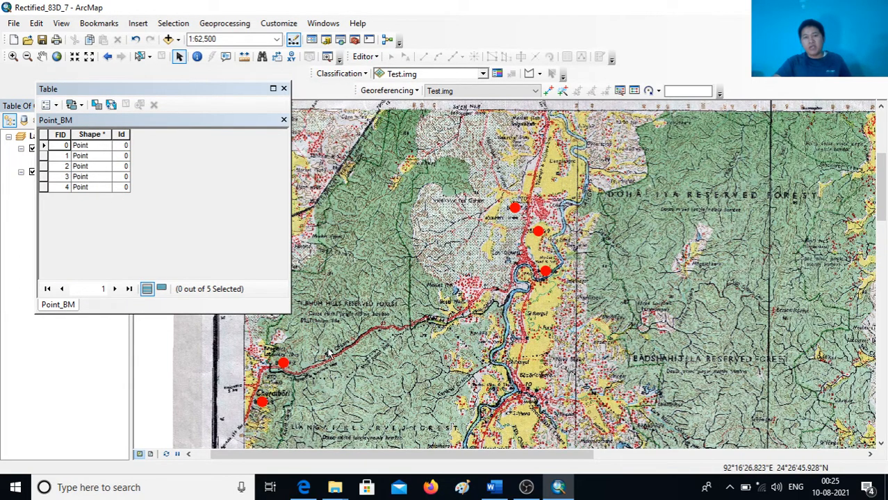
Add a field named BM with type Float to the Point_BM attribute table
left_click(56, 105)
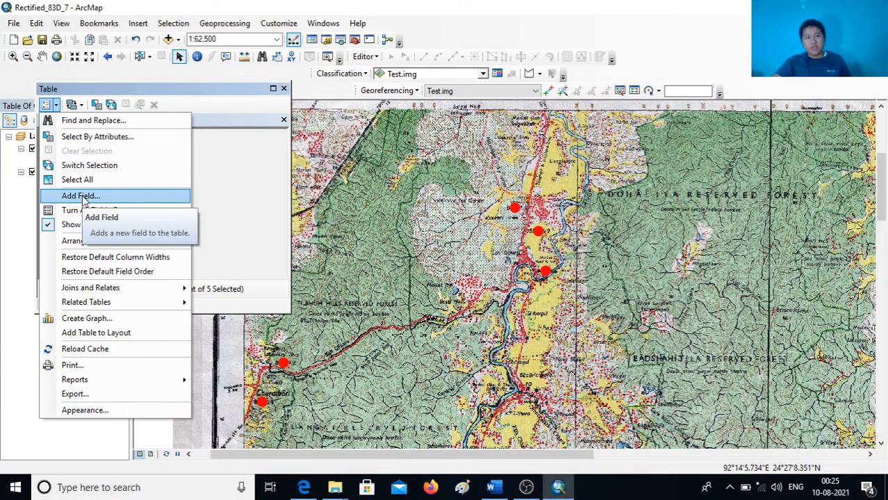
left_click(106, 198)
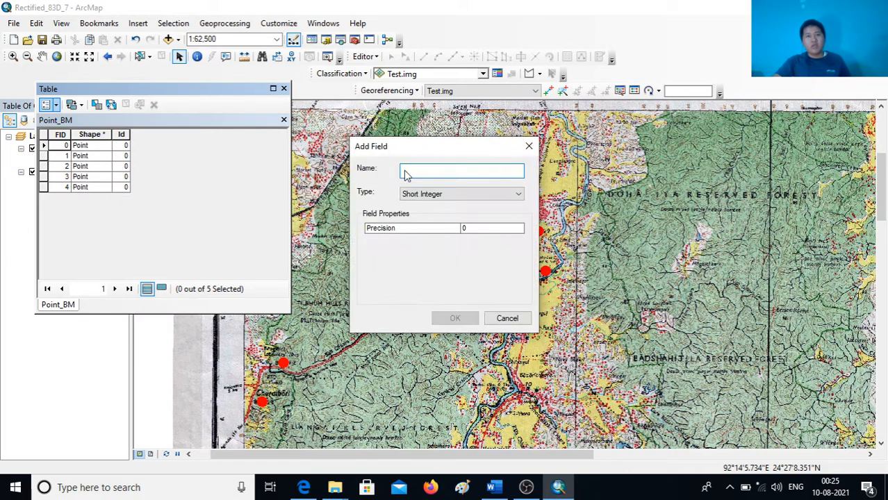
left_click_drag(477, 150, 417, 106)
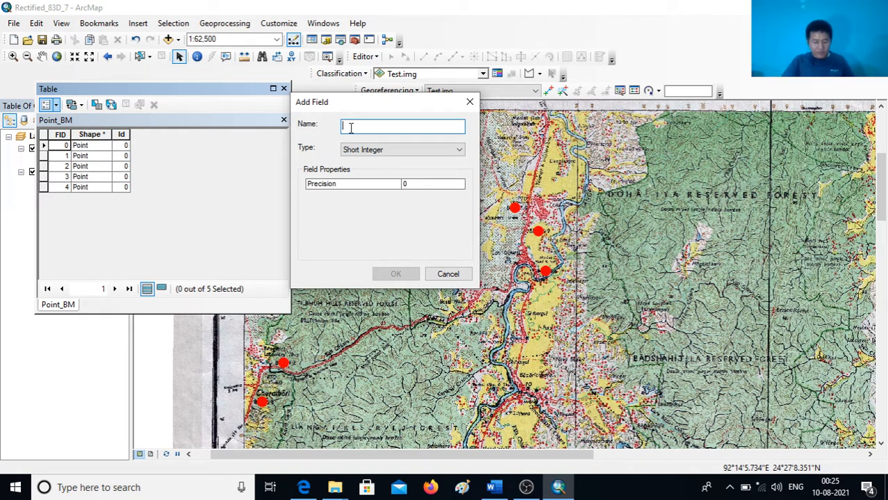
type("BM")
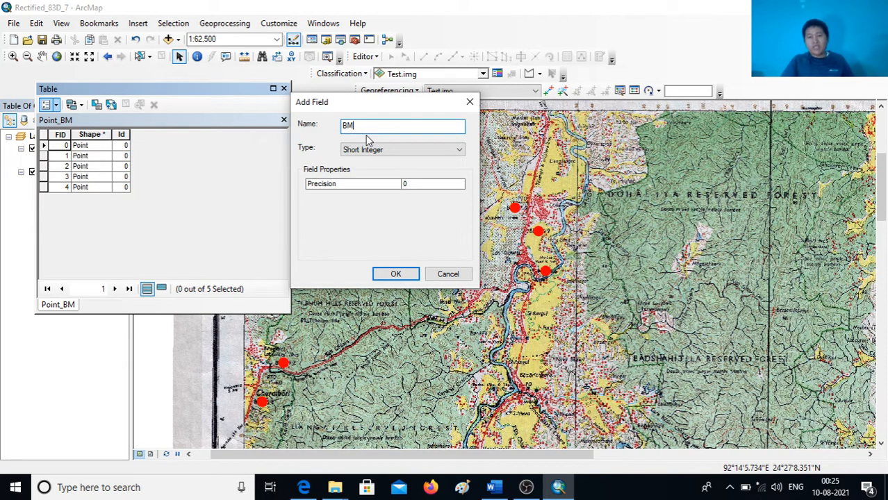
type("_")
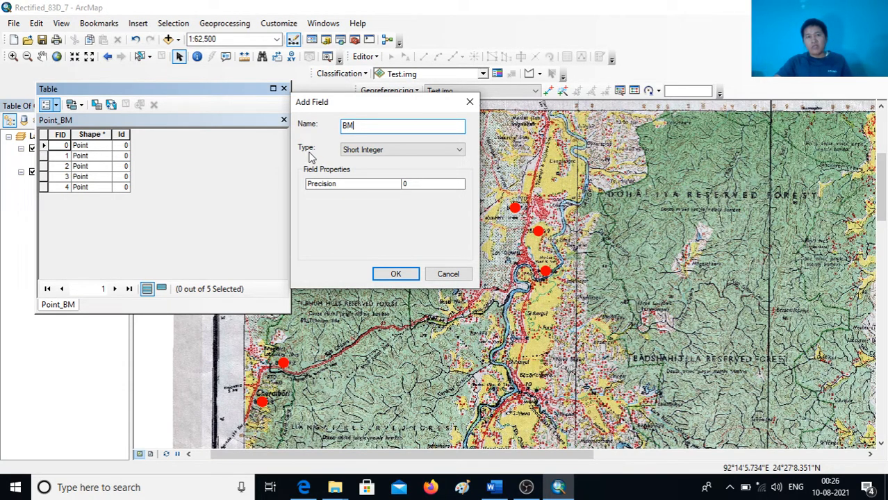
left_click(459, 152)
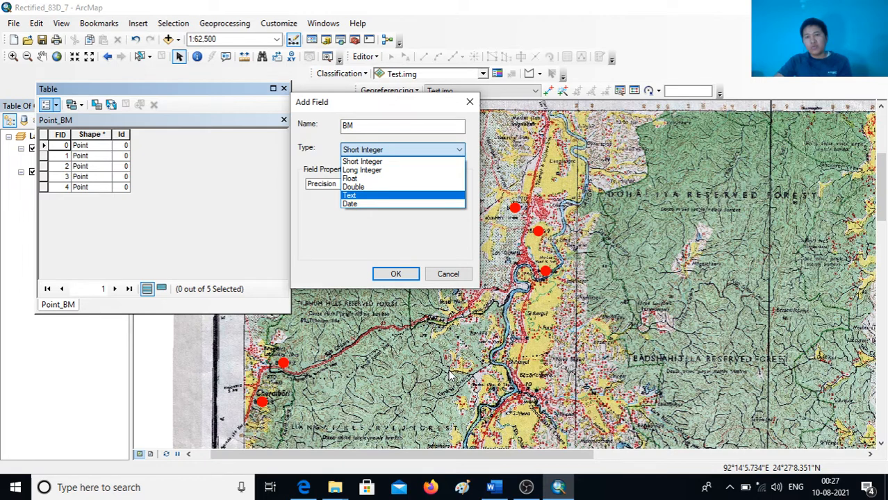
left_click(359, 180)
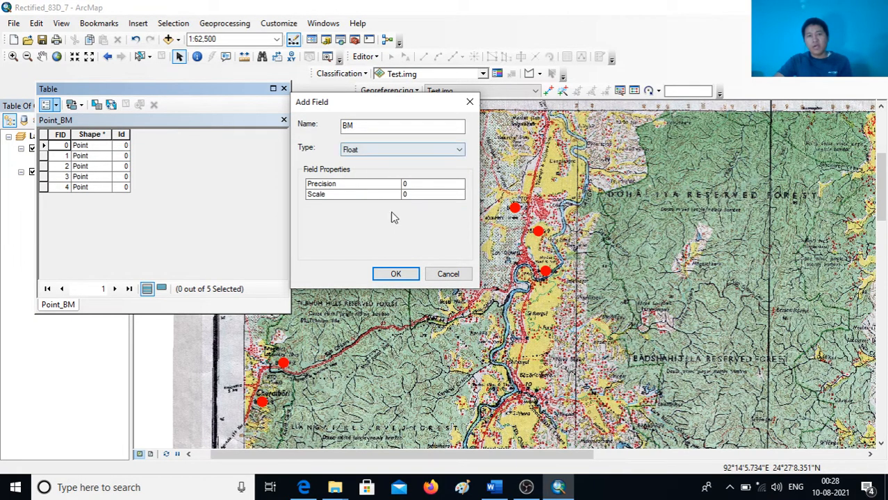
left_click(395, 274)
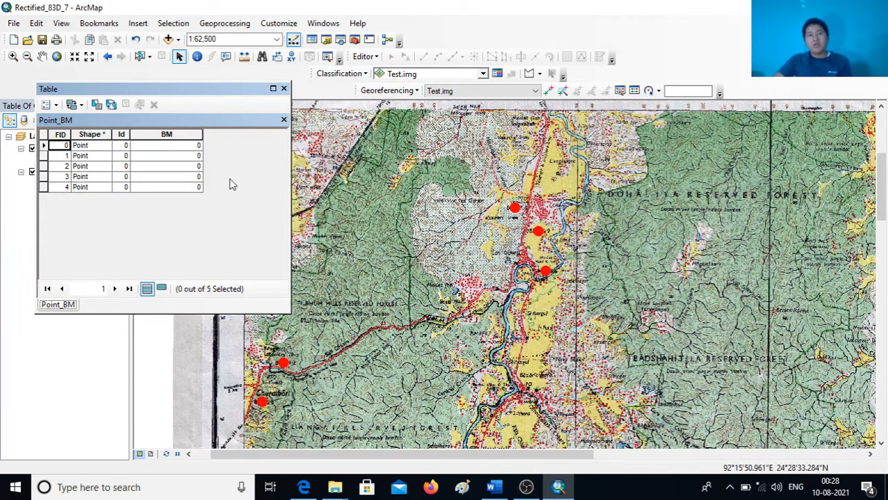
Start an edit session so the BM values in the Point_BM attribute table can be changed
left_click(156, 146)
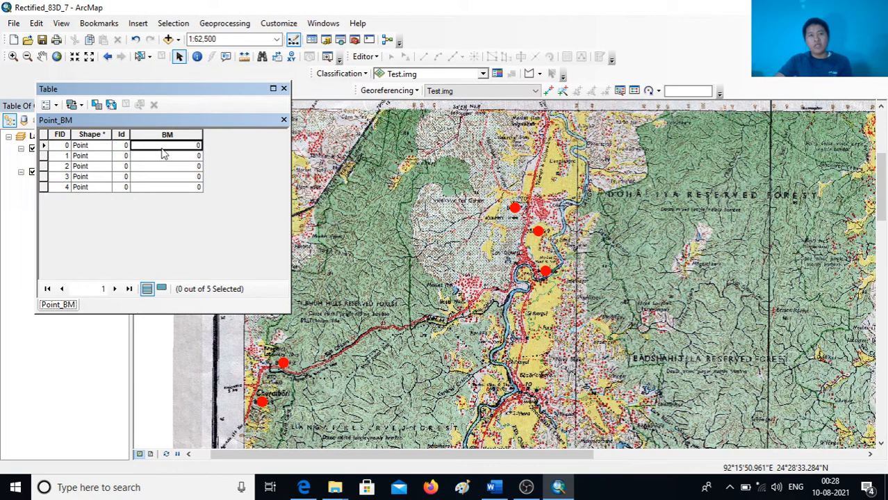
left_click(167, 154)
left_click(163, 144)
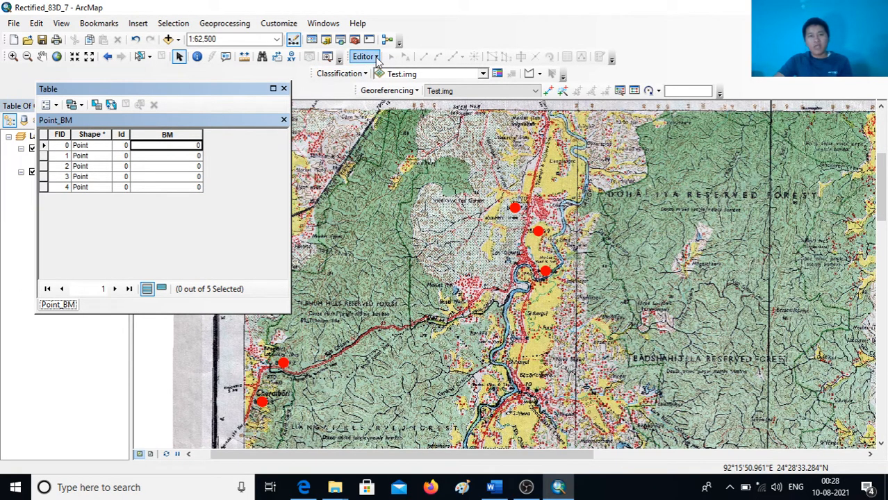
left_click(376, 57)
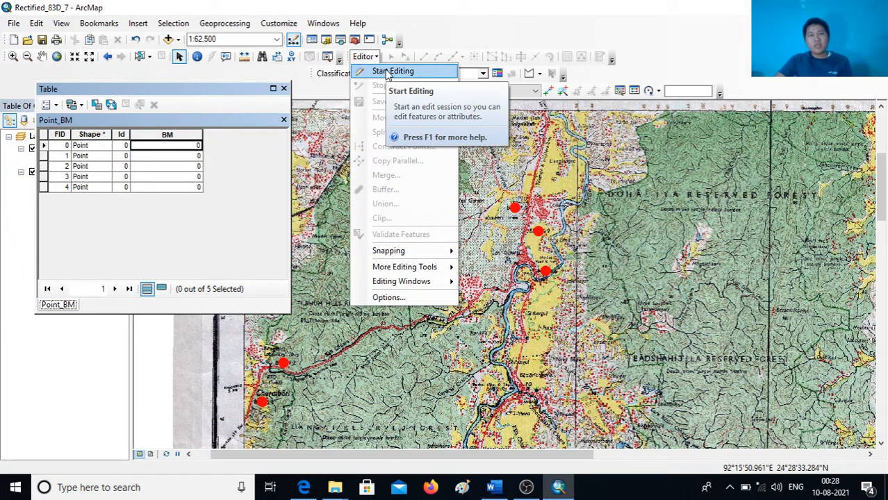
left_click(390, 71)
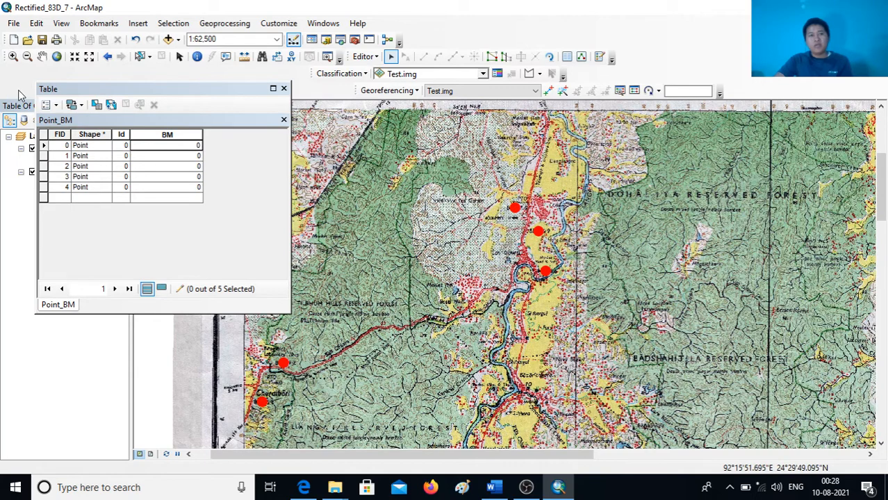
Locate the bench mark point of record FID 0 near Labourers' lines and set its BM value to 27.6
left_click(154, 147)
left_click(154, 148)
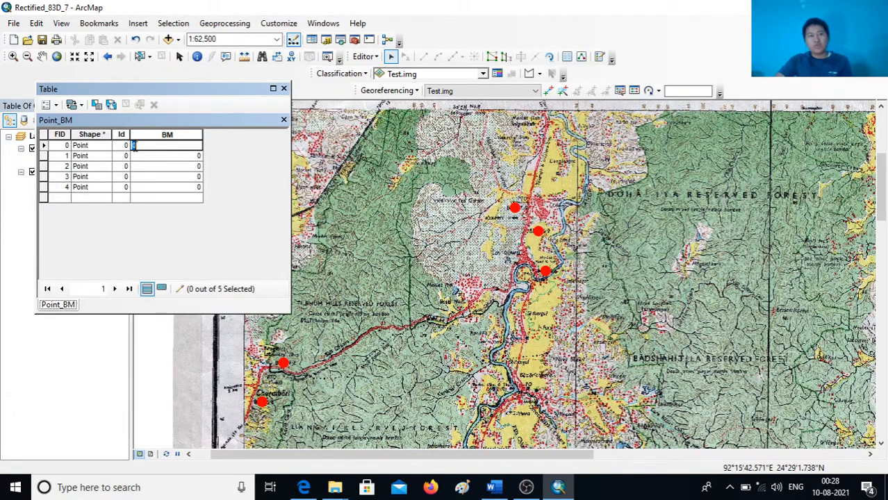
scroll(514, 207, "up", 8)
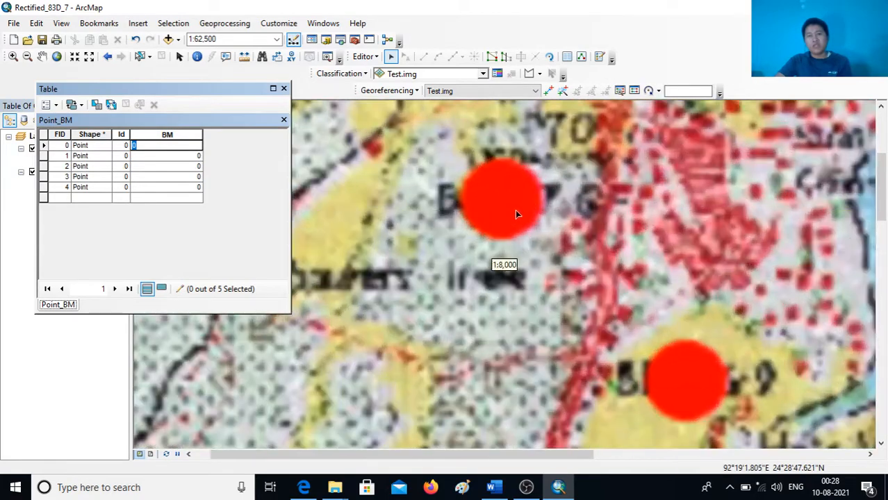
scroll(512, 207, "up", 1)
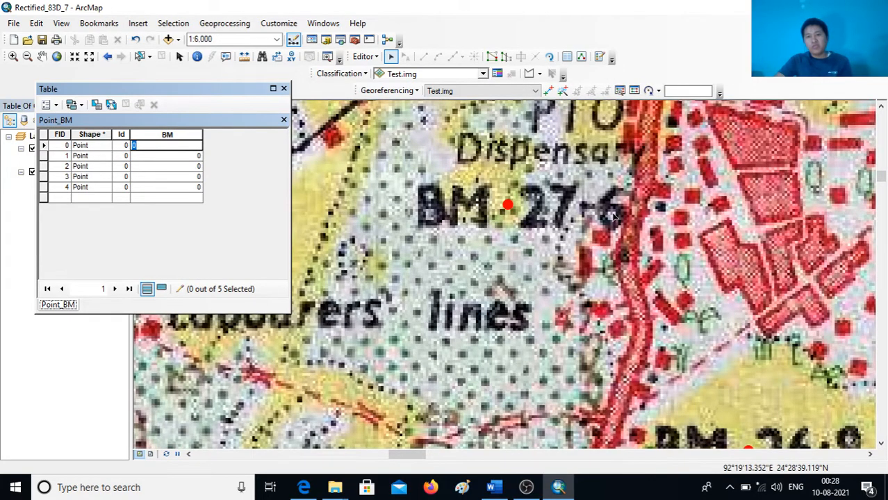
scroll(595, 217, "down", 2)
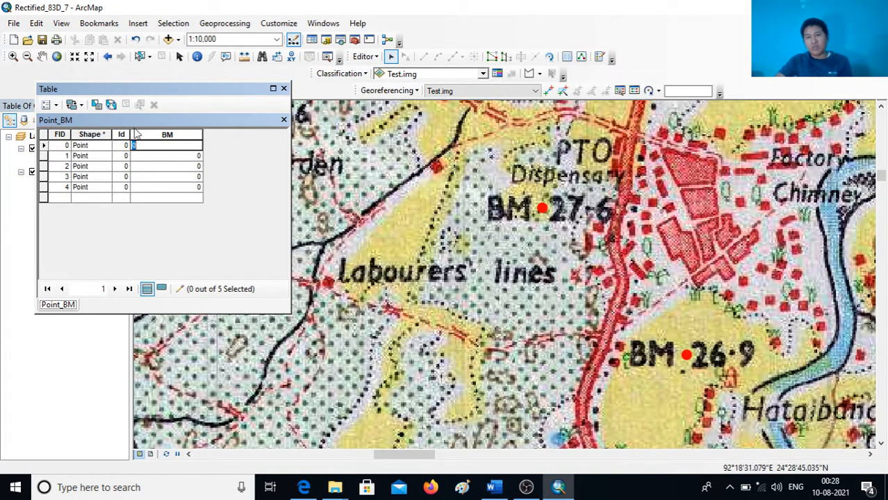
left_click(44, 145)
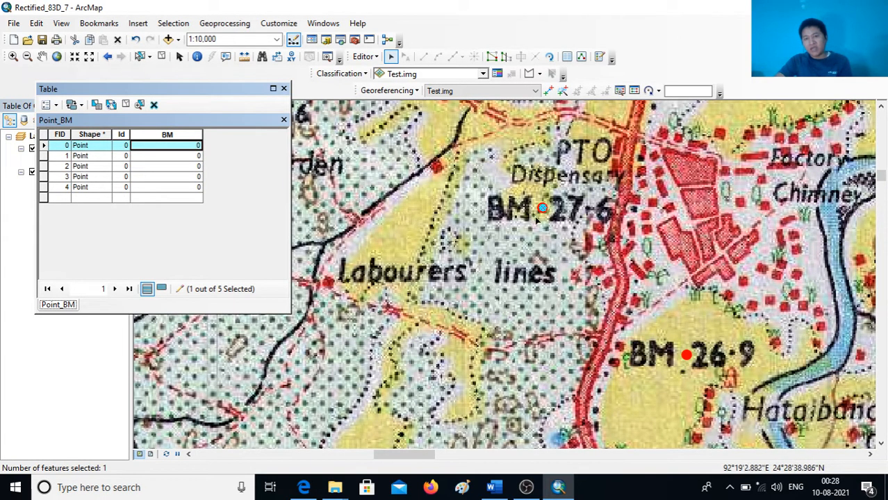
left_click(165, 145)
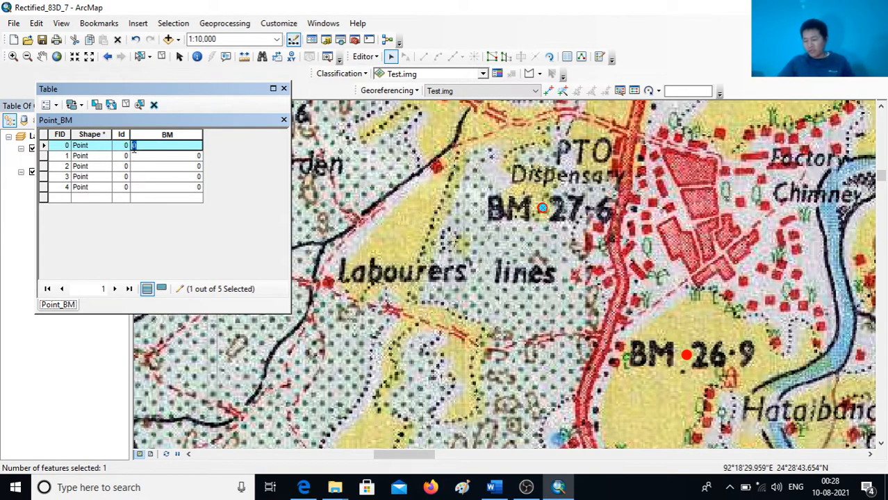
type("27.6")
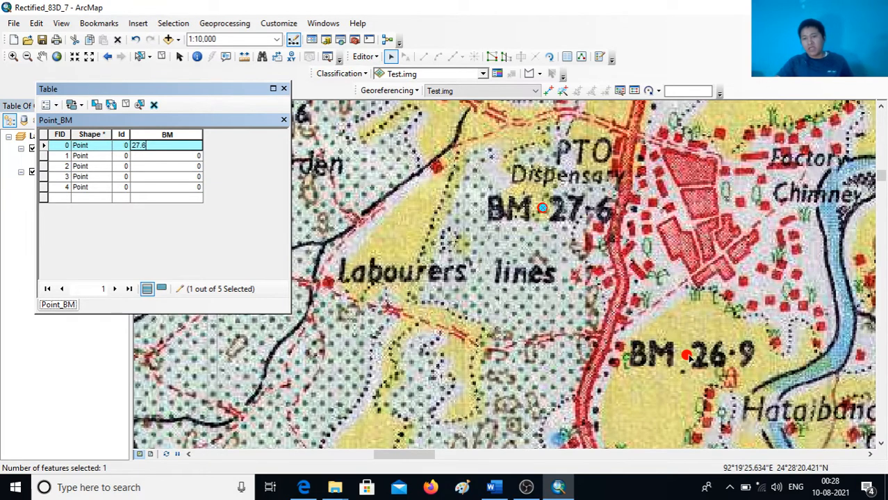
Highlight record FID 1 to identify its bench mark point and set its BM value to 26.9
left_click(49, 155)
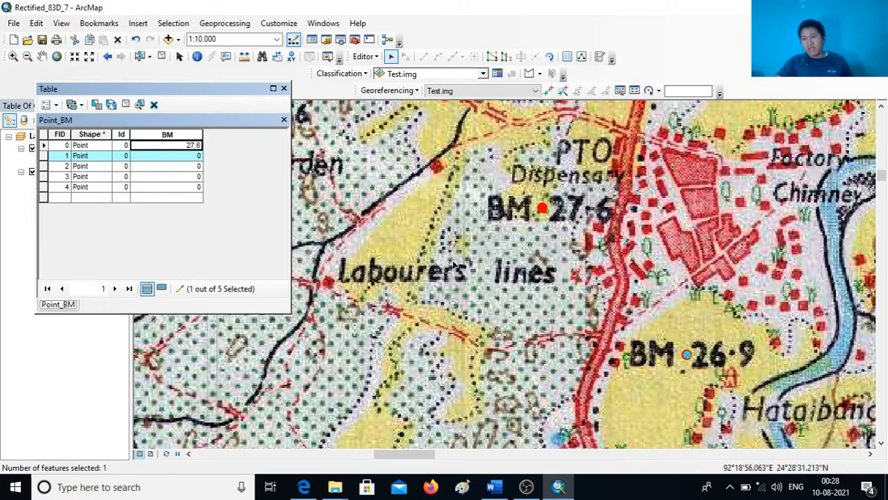
left_click(161, 157)
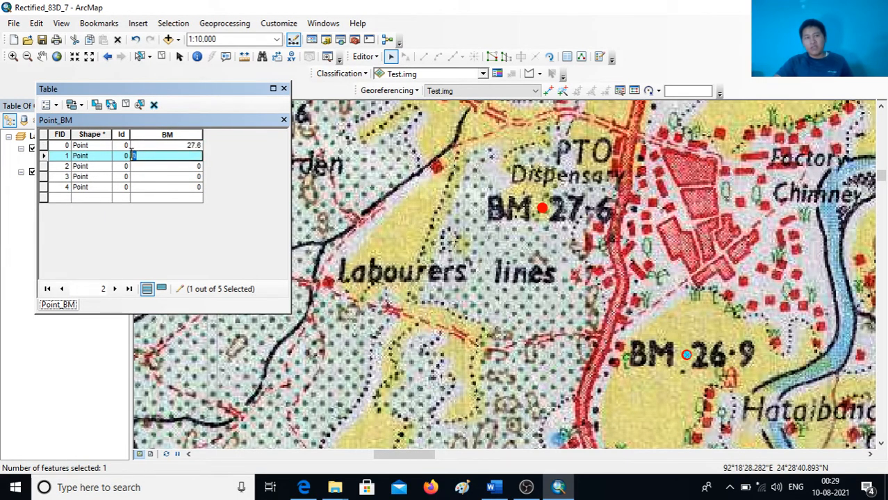
type("26")
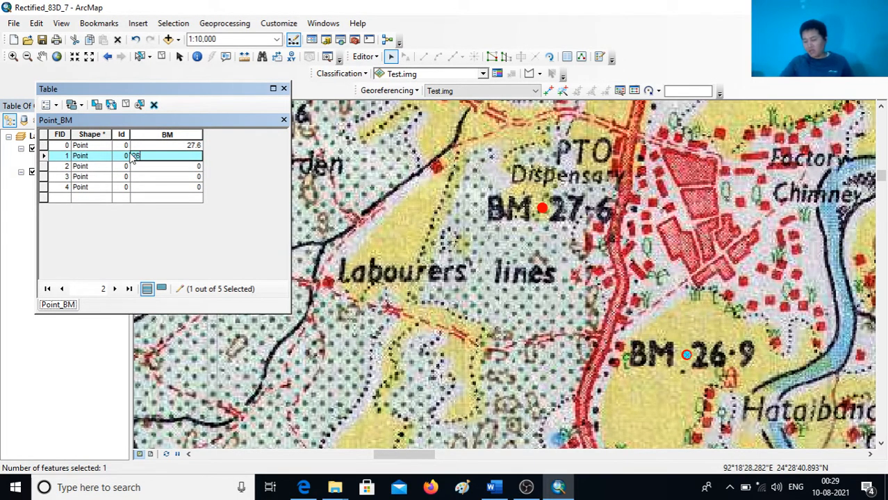
type(".9")
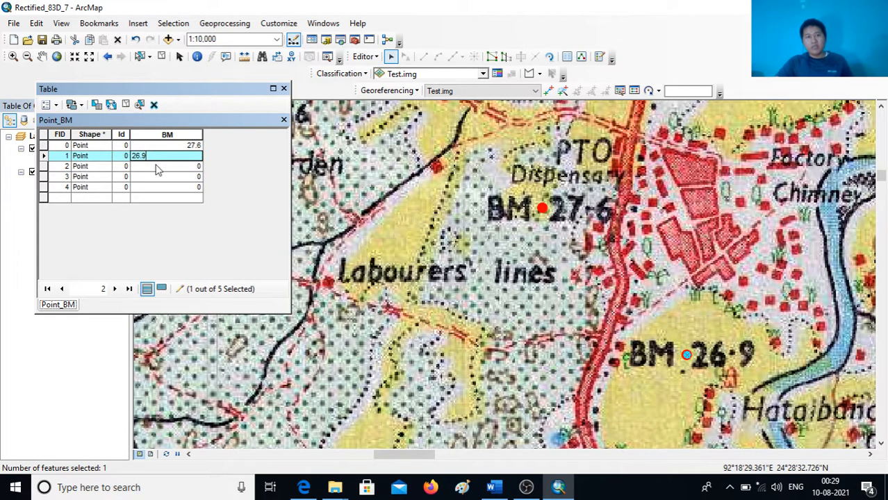
key("Return")
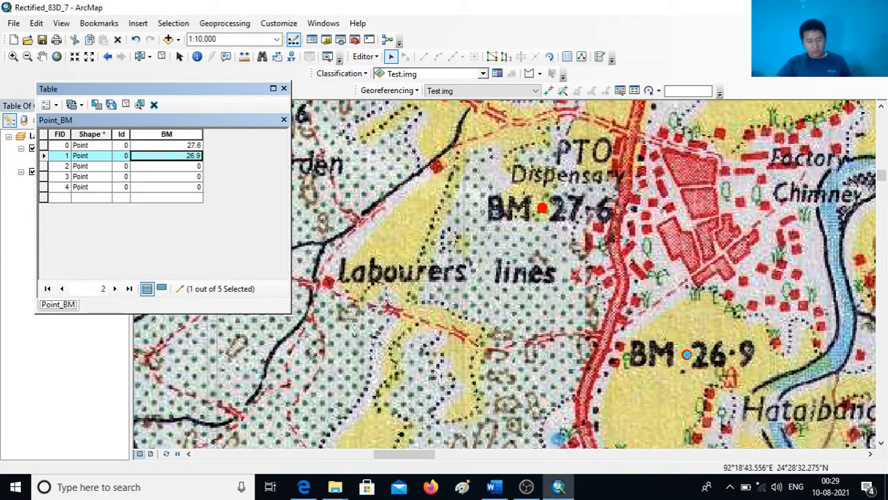
key("BackSpace")
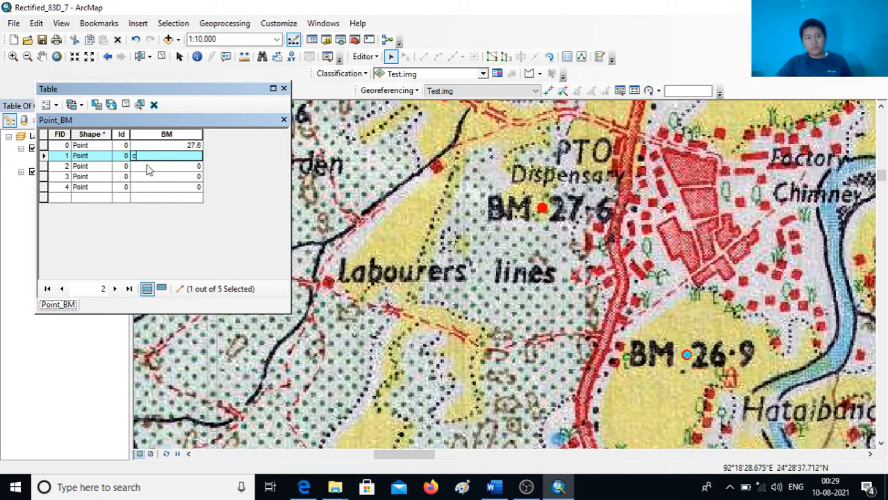
type("26")
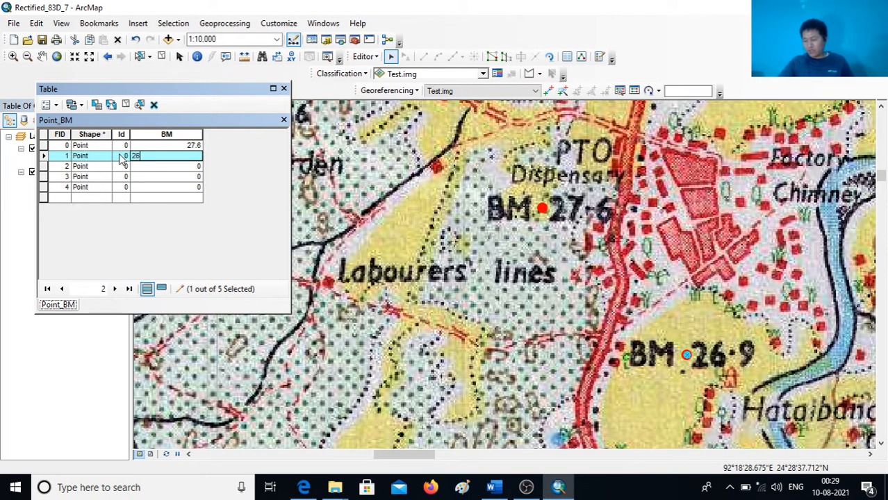
type(".9")
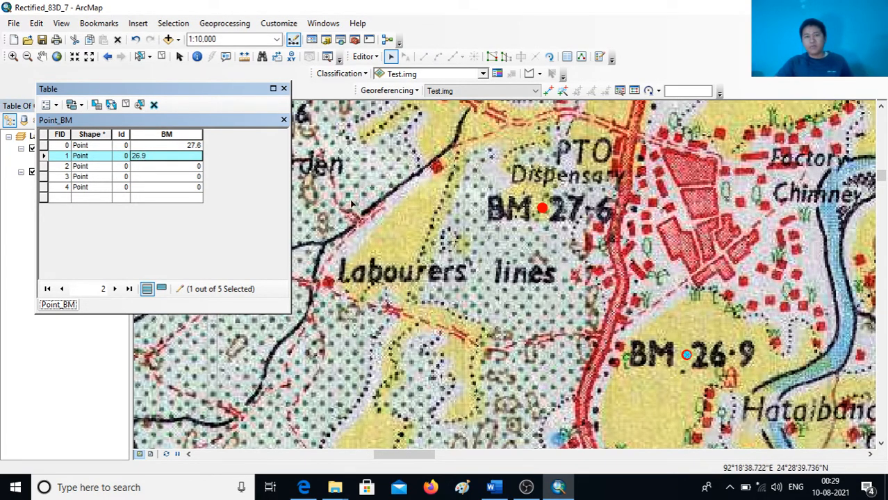
left_click(174, 167)
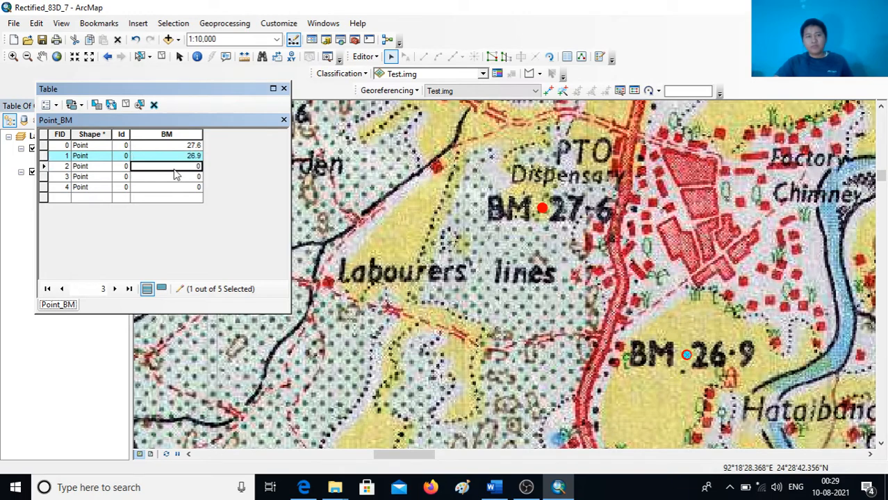
left_click(43, 167)
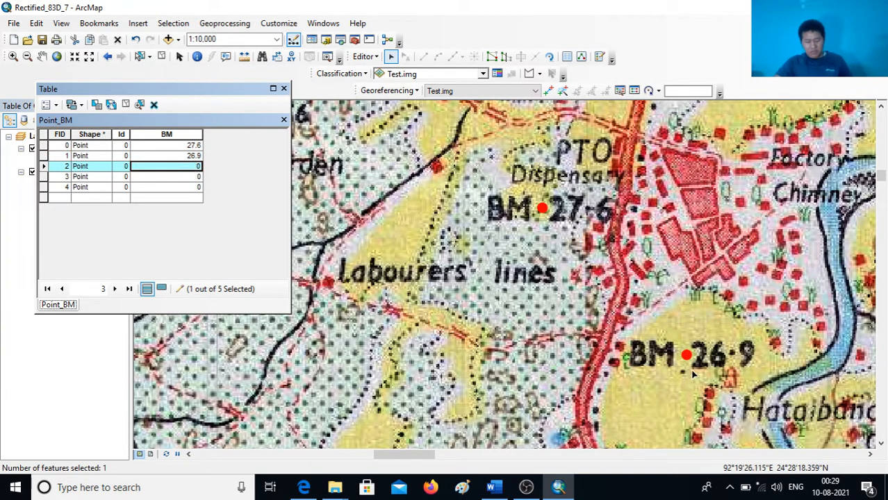
type("ccccccc")
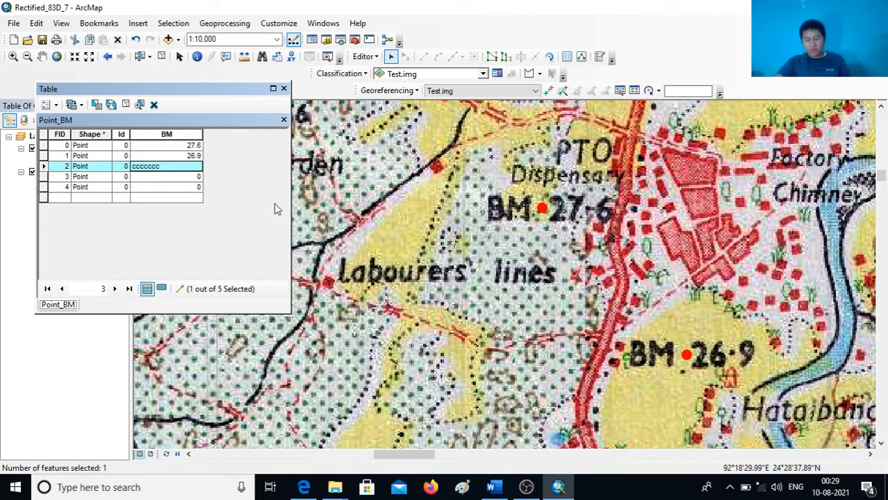
key("BackSpace")
key("BackSpace")
type("0")
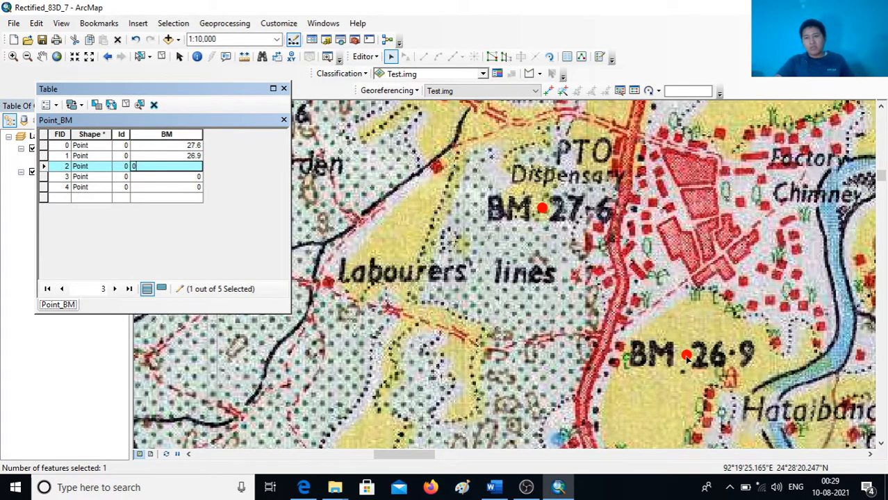
left_click(686, 356)
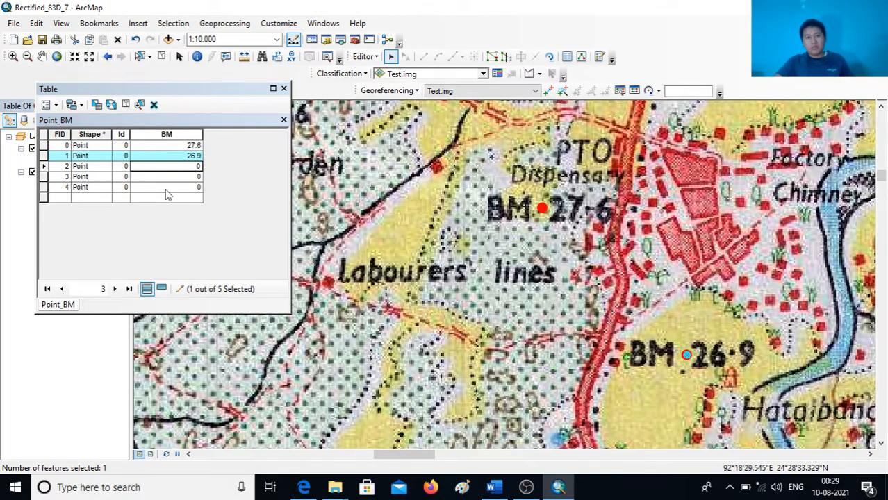
Highlight record FID 2 at the bench mark point below the Market label and set its BM value to 28.6
left_click_drag(603, 350, 604, 149)
left_click_drag(670, 360, 596, 201)
left_click_drag(659, 278, 608, 229)
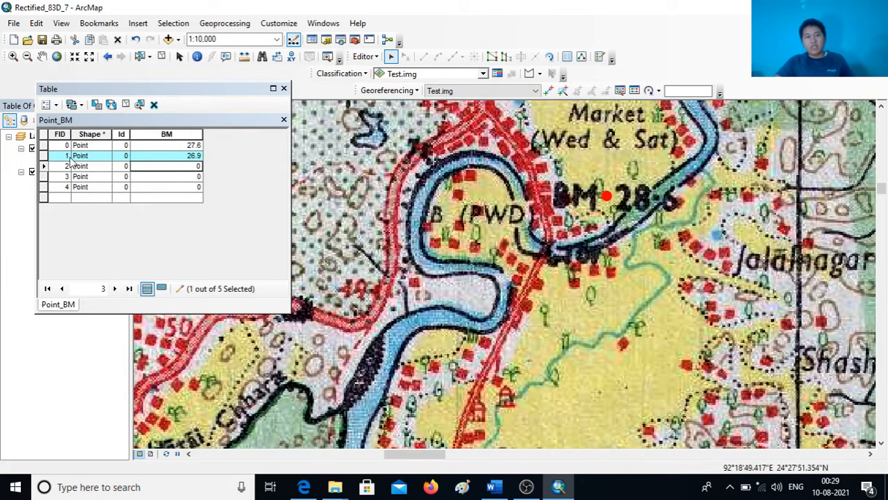
left_click(44, 167)
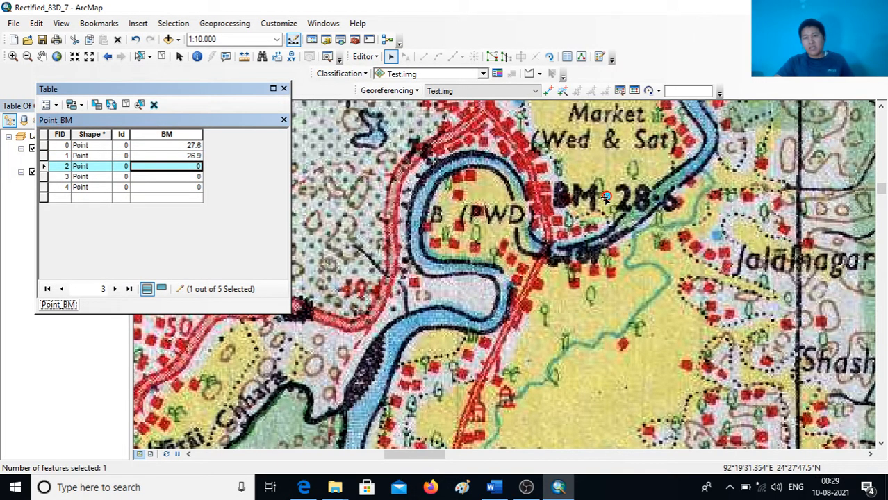
left_click(167, 167)
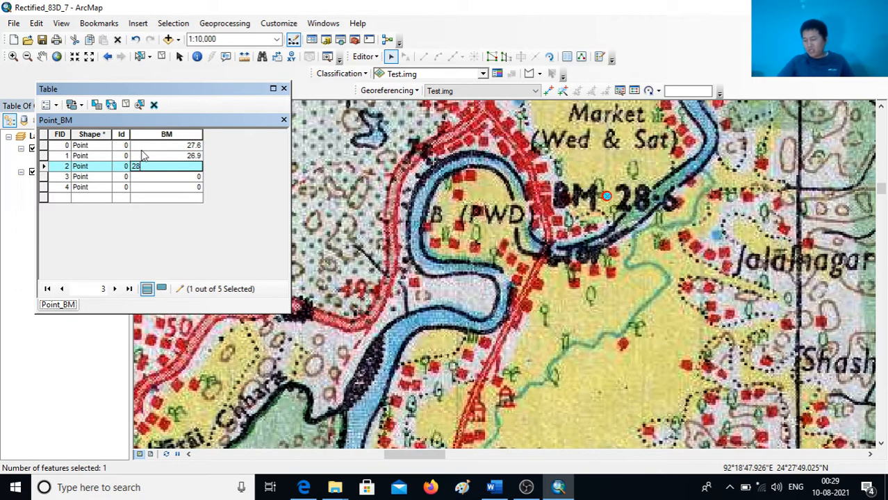
type("28.6")
left_click(176, 178)
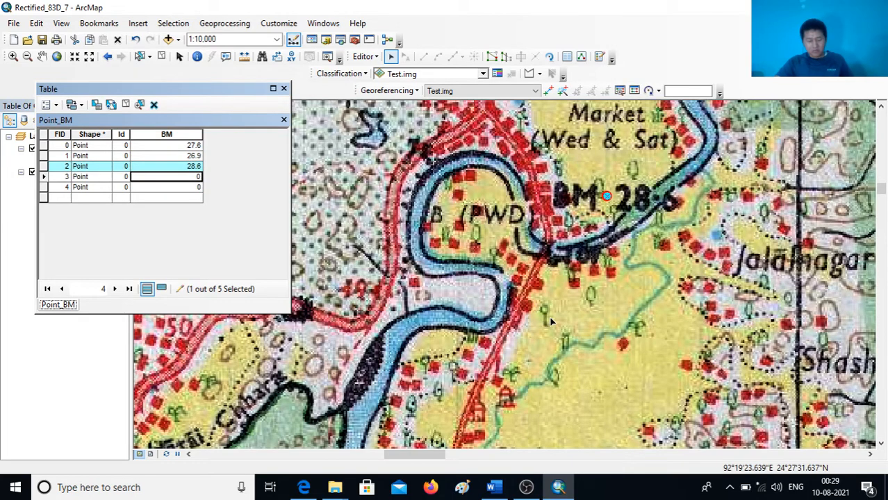
type("ccc")
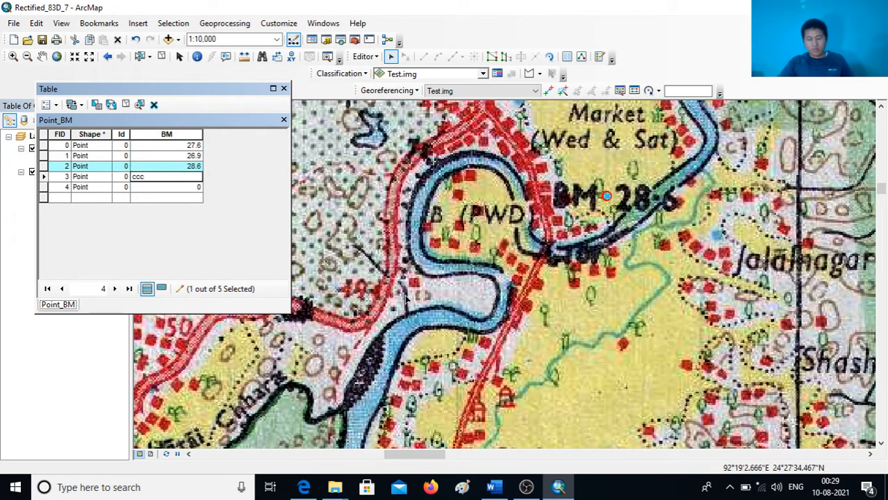
key("BackSpace")
key("BackSpace")
key("BackSpace")
type("0")
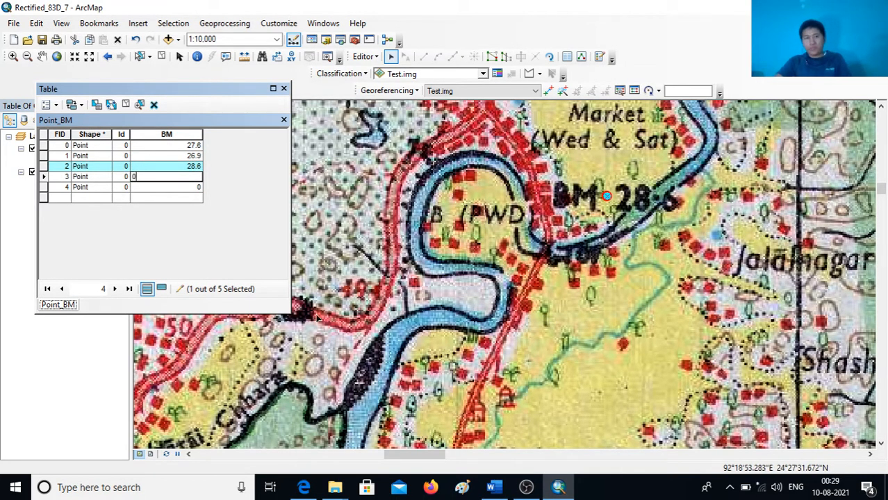
left_click(184, 191)
type("c")
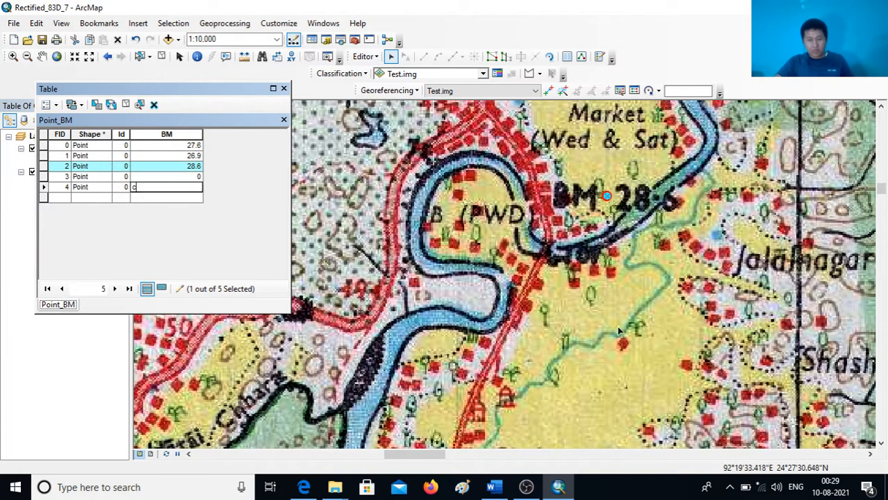
type("ccccccccccccc")
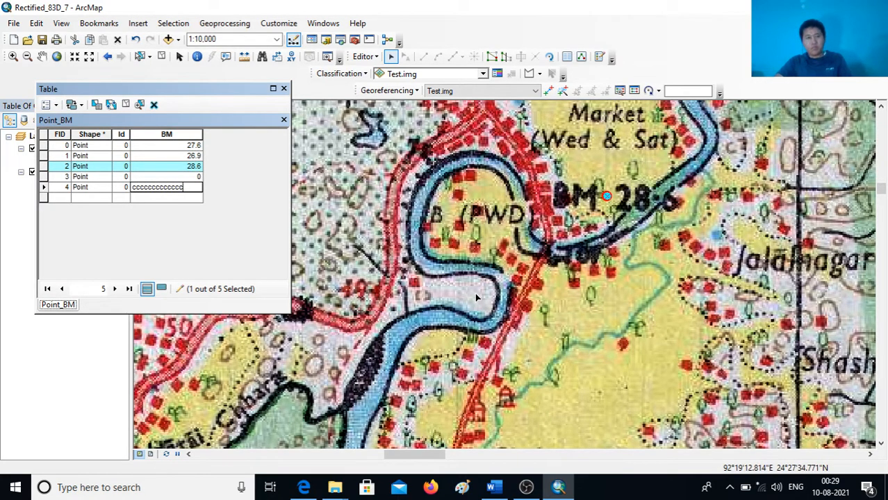
key("BackSpace")
key("BackSpace")
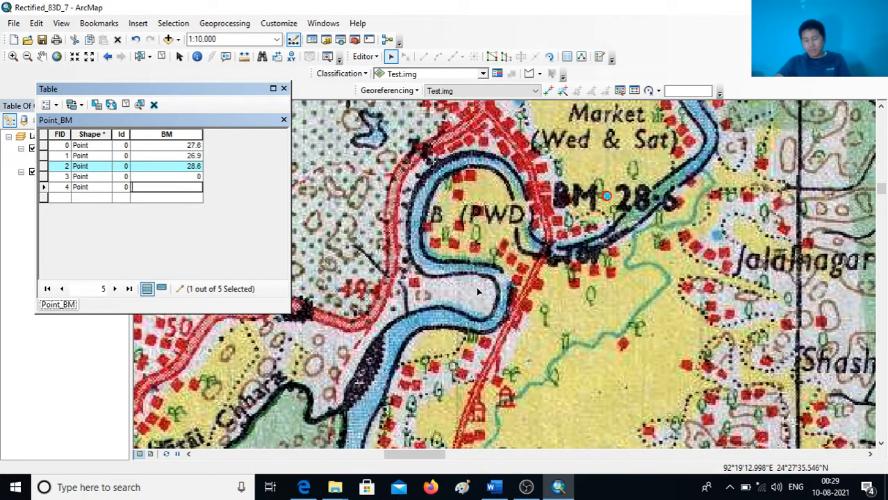
Locate the bench mark point of record FID 3 north of Churaibari and set its BM value to 29.2
left_click(577, 325)
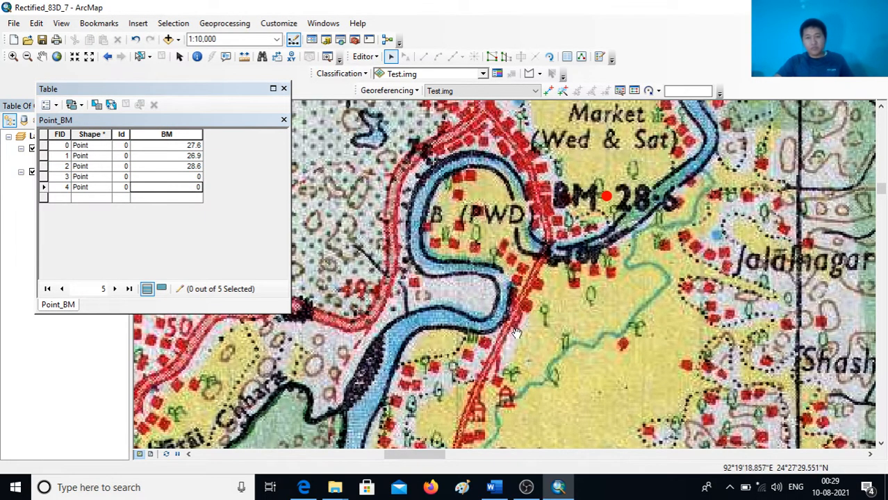
left_click_drag(516, 334, 704, 267)
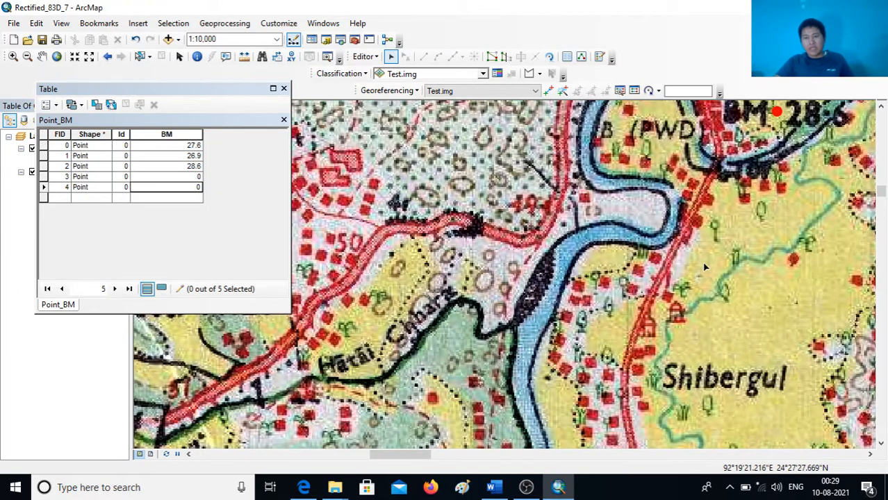
left_click_drag(473, 303, 738, 144)
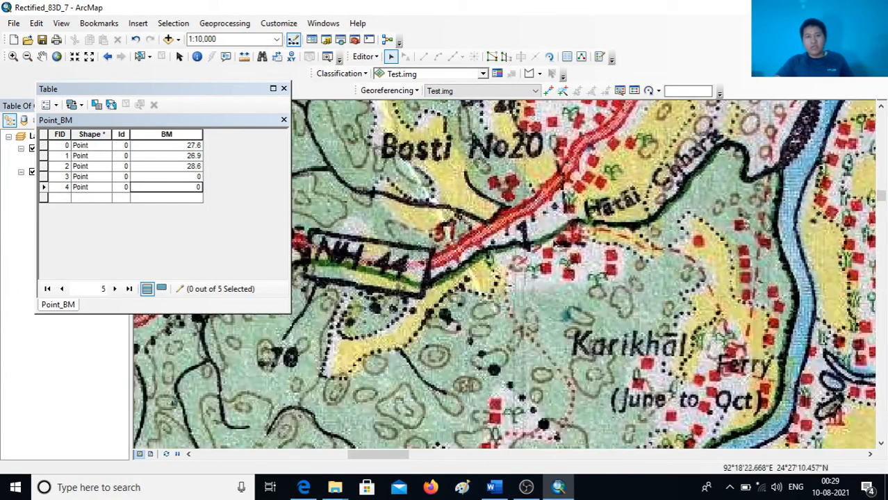
left_click_drag(354, 327, 720, 251)
left_click_drag(418, 309, 689, 249)
left_click_drag(437, 355, 691, 249)
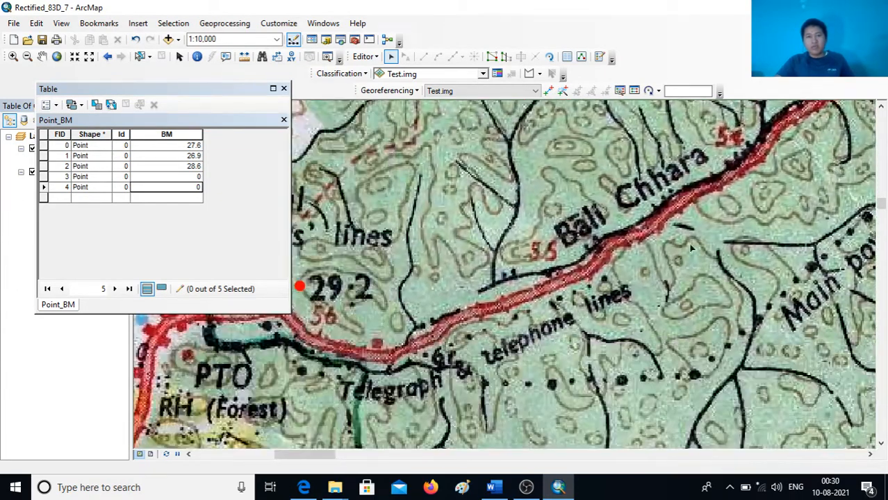
left_click_drag(425, 329, 645, 198)
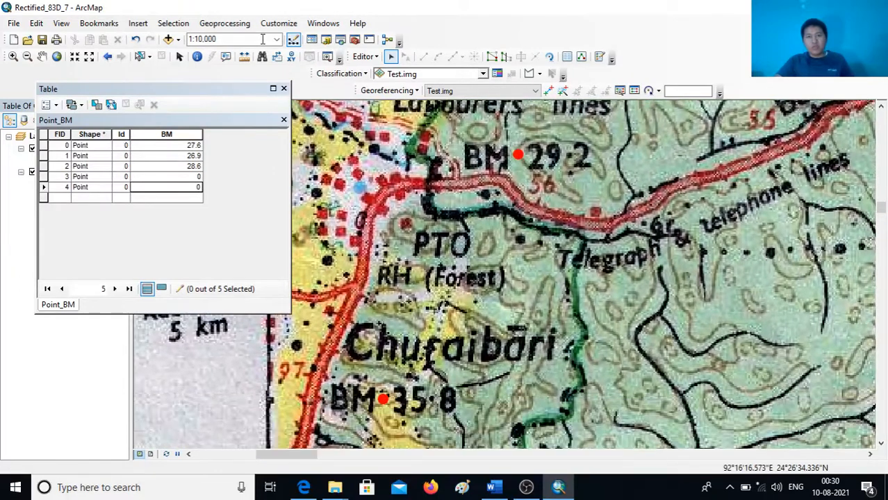
left_click(184, 176)
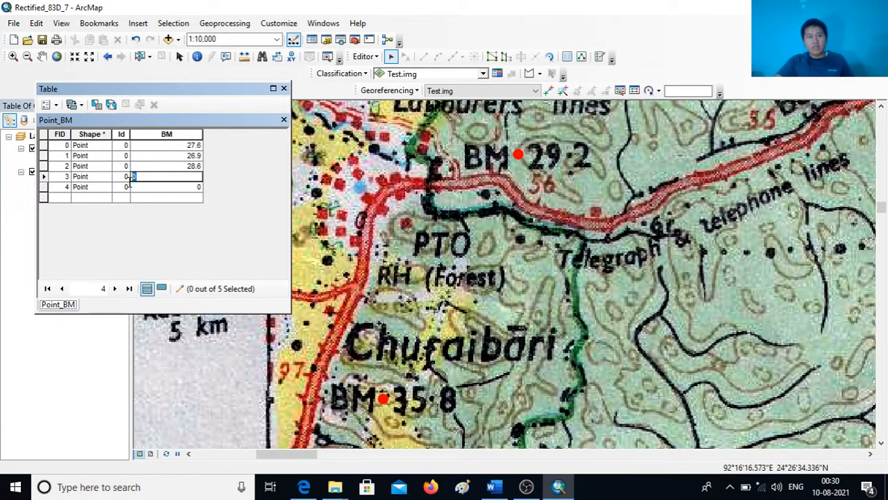
left_click(44, 176)
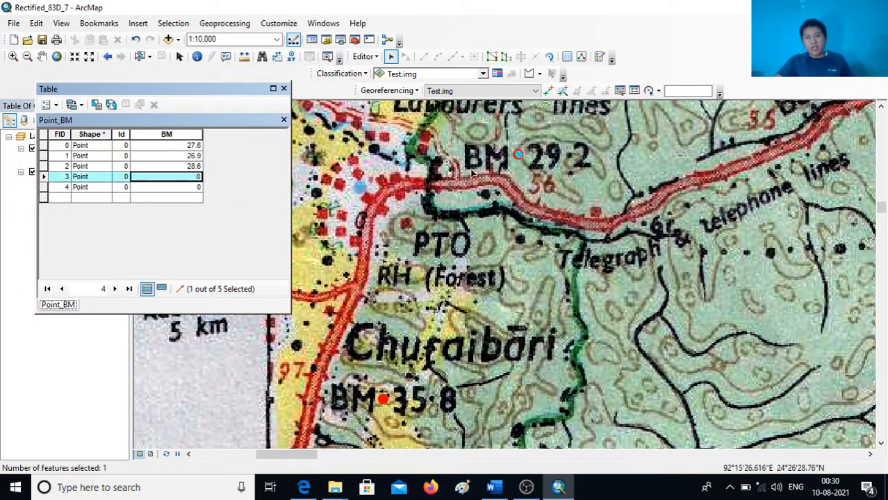
left_click(193, 178)
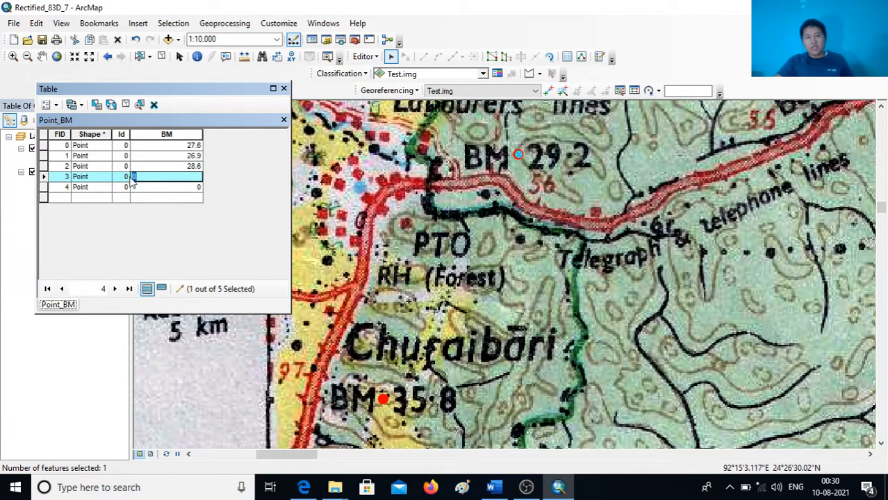
type("29.2")
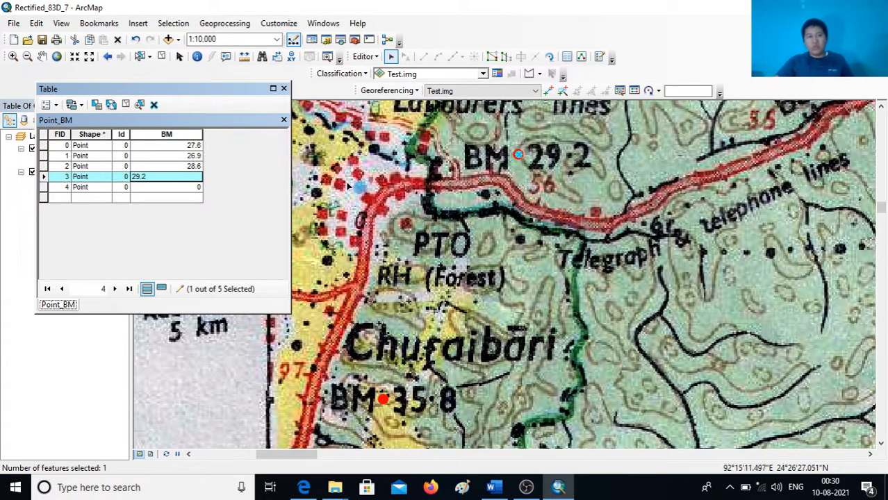
Highlight record FID 4 at the bench mark point below the Churaibari label and set its BM value to 35.8
left_click(46, 187)
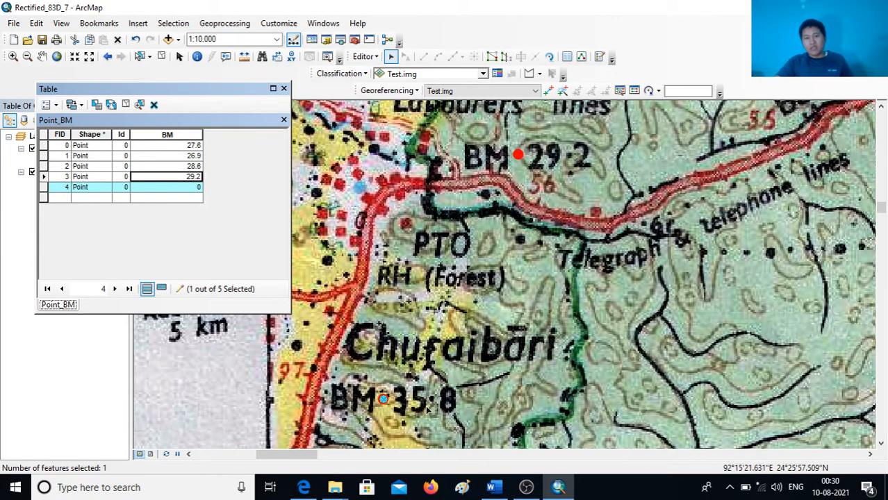
left_click(164, 187)
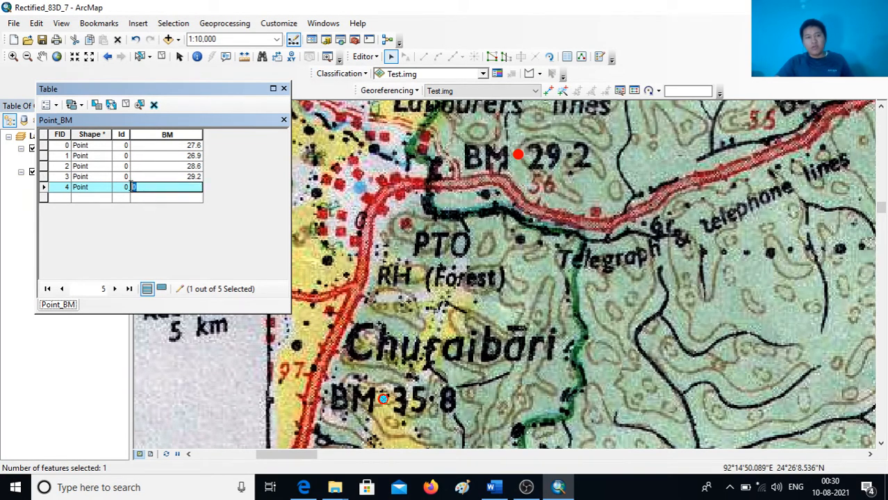
type("35.8")
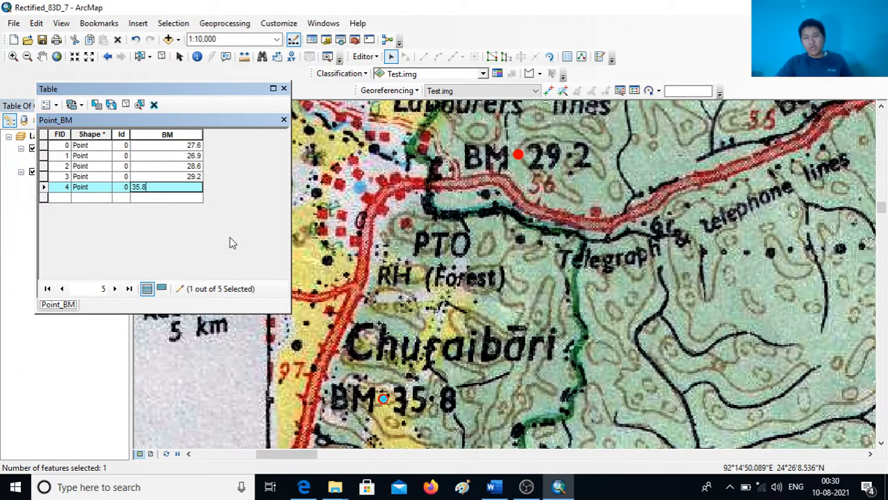
Save the edits to Point_BM, stop the edit session and close the attribute table
left_click(367, 57)
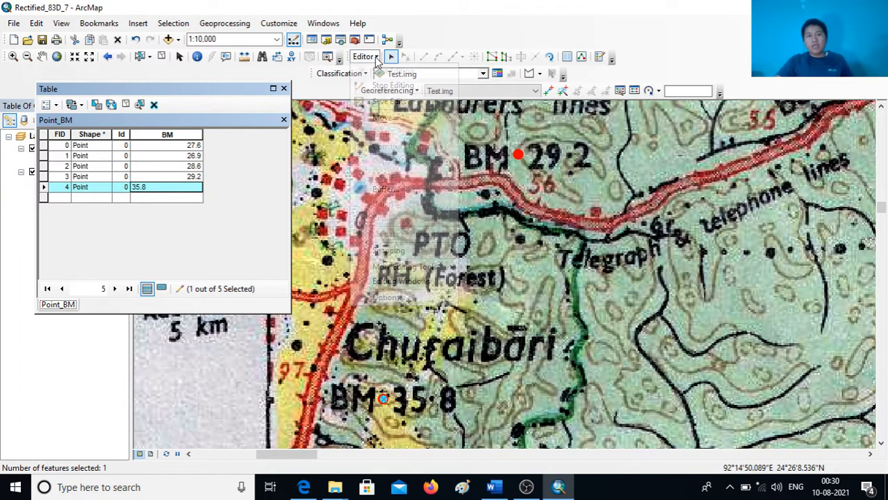
left_click(393, 101)
left_click(368, 57)
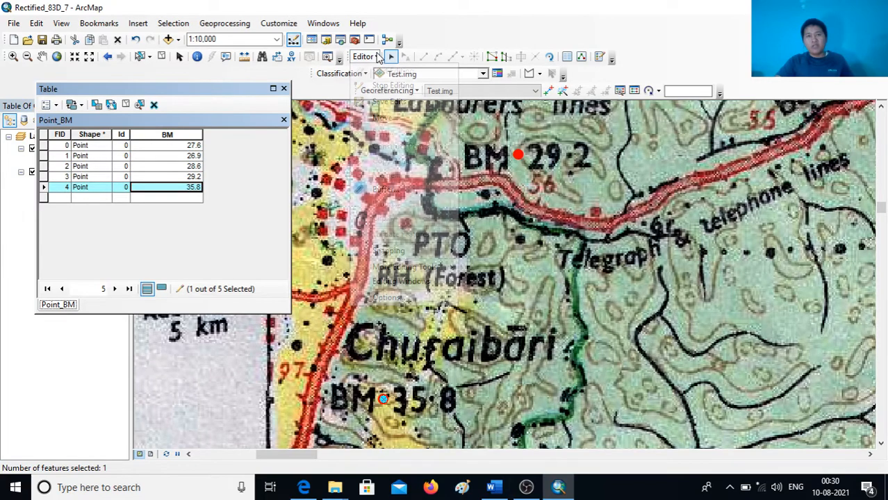
left_click(378, 84)
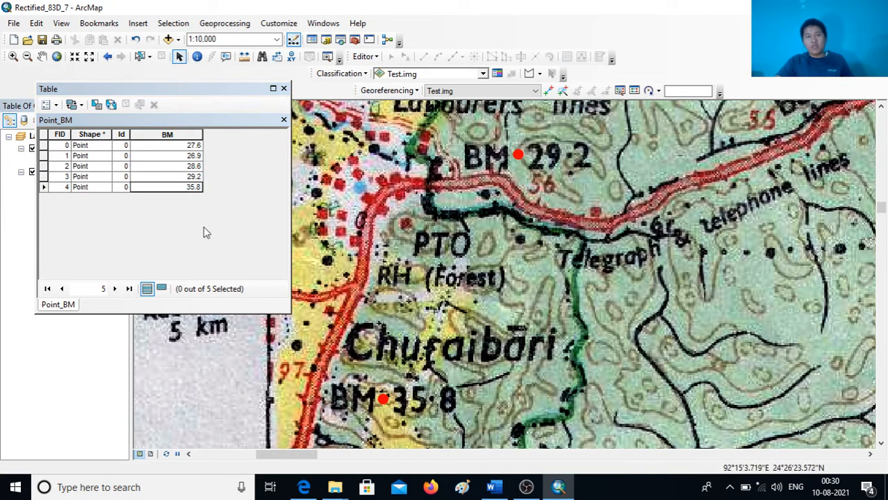
left_click(169, 157)
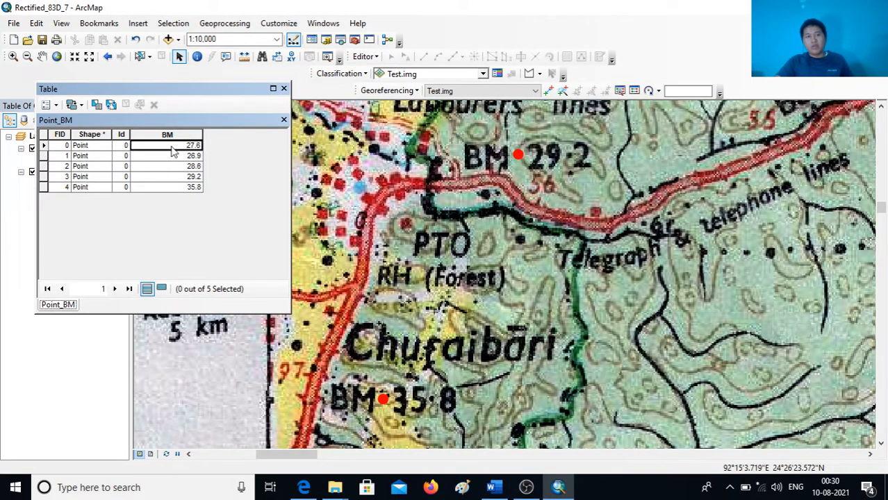
left_click(283, 88)
Review all bench mark points on the toposheet and check their BM values in the Point_BM attribute table
scroll(504, 275, "up", 3)
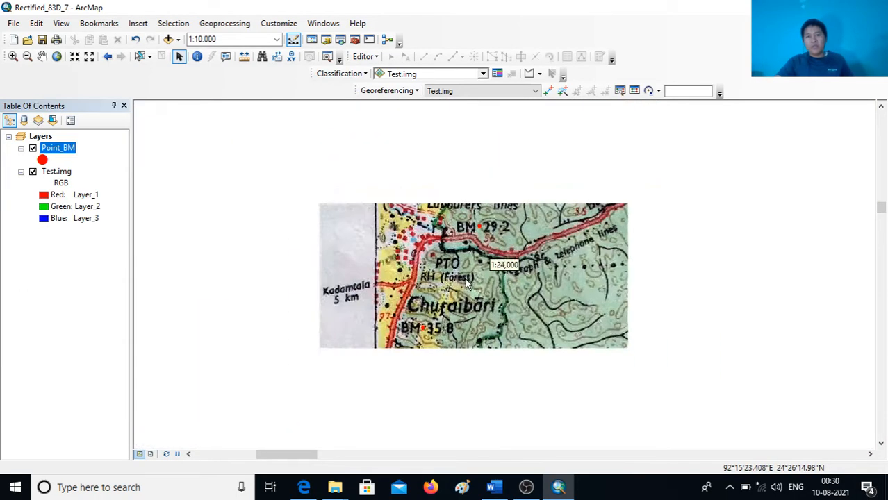
scroll(554, 287, "up", 2)
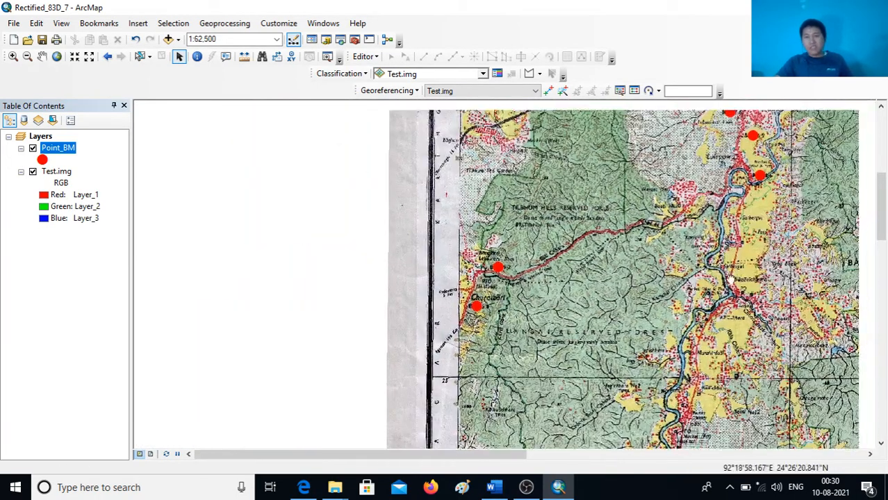
left_click_drag(732, 278, 536, 322)
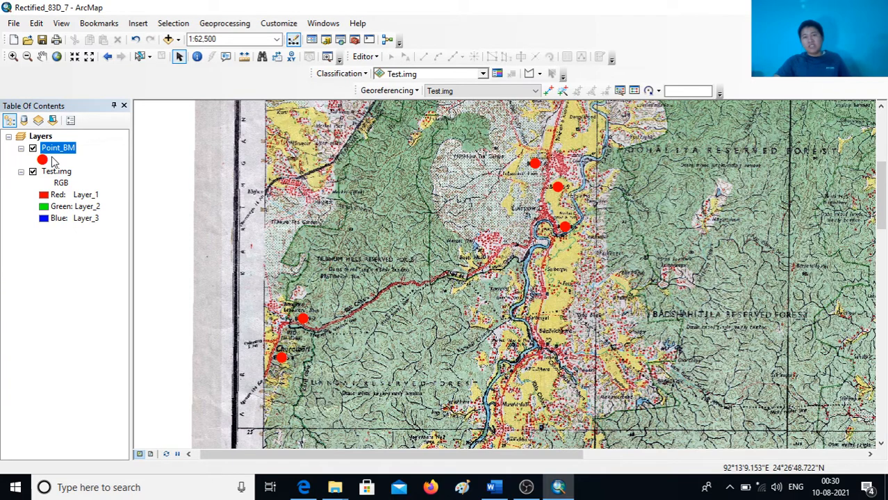
right_click(62, 148)
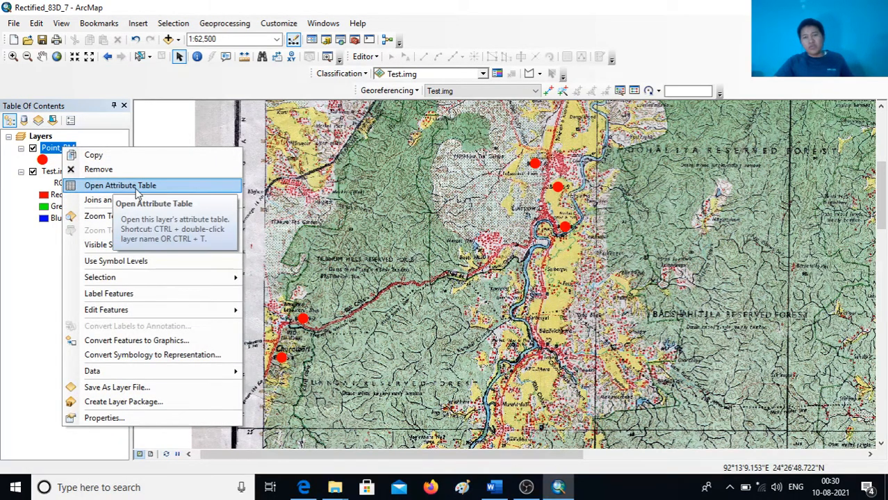
left_click(136, 188)
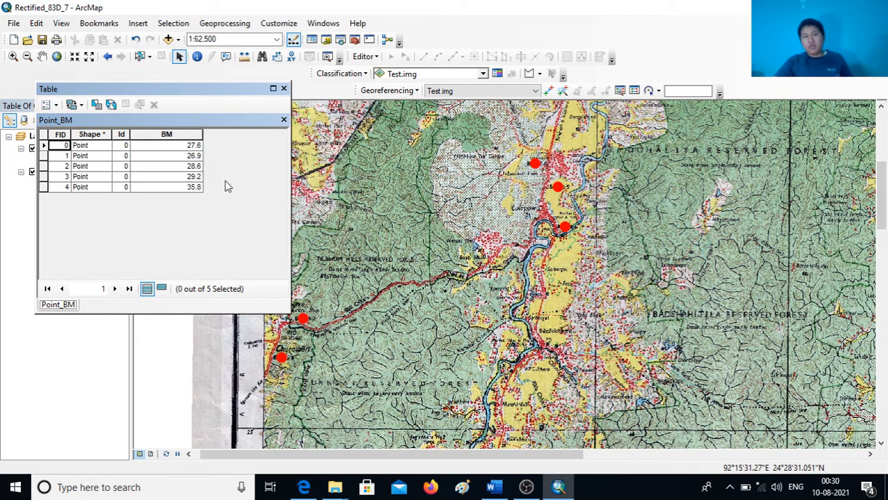
left_click(284, 88)
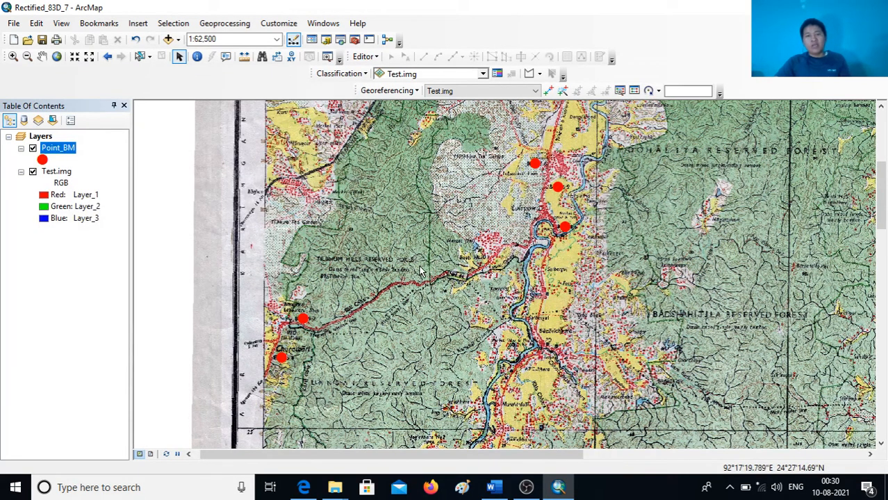
scroll(424, 271, "down", 1)
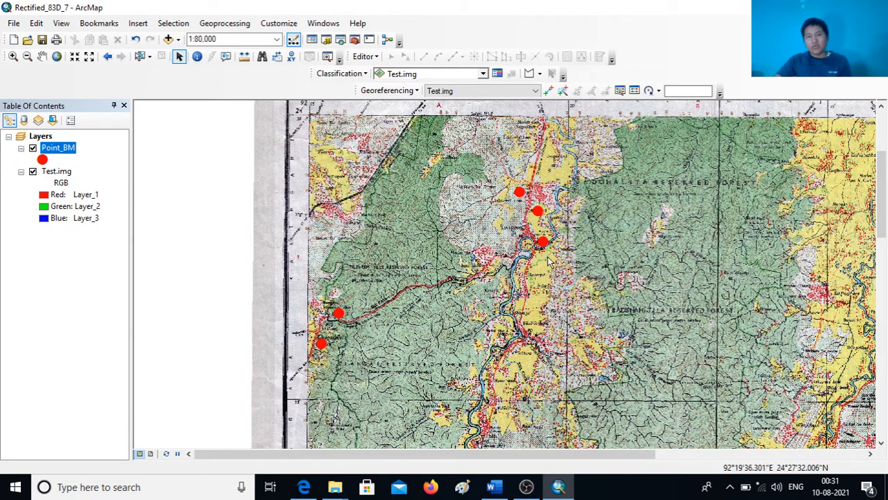
scroll(569, 266, "up", 1)
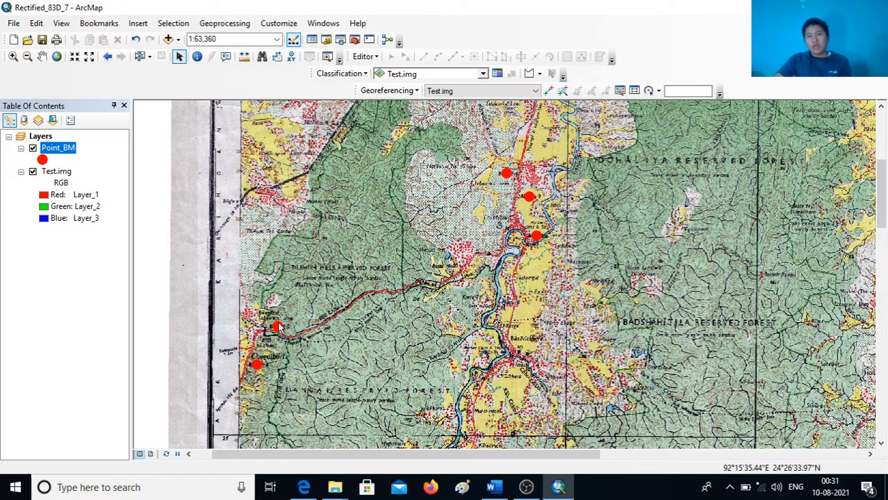
scroll(546, 234, "up", 1)
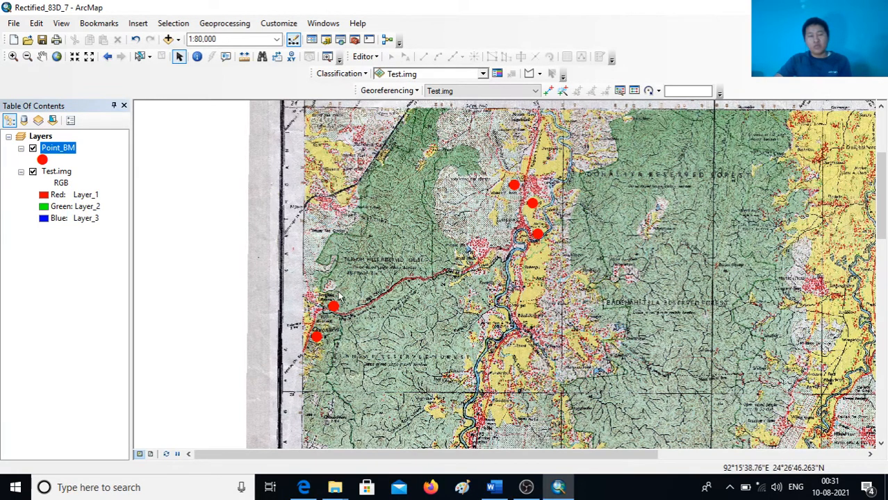
right_click(66, 155)
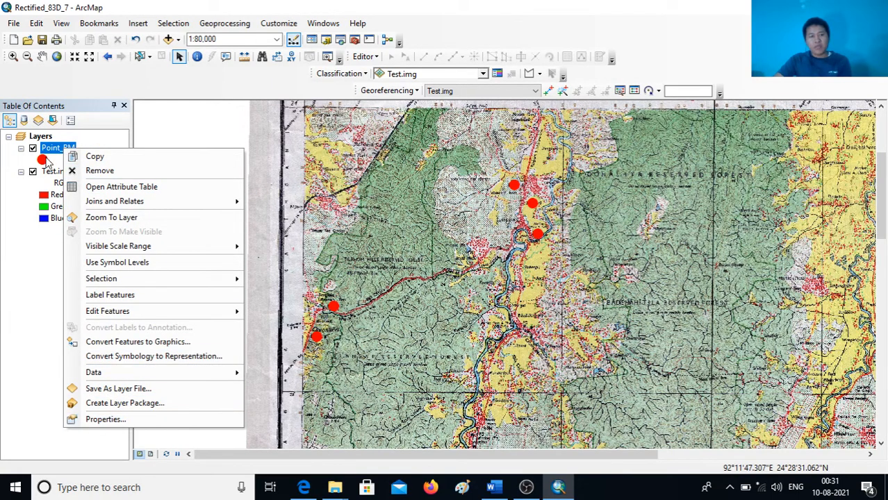
left_click(47, 161)
right_click(54, 148)
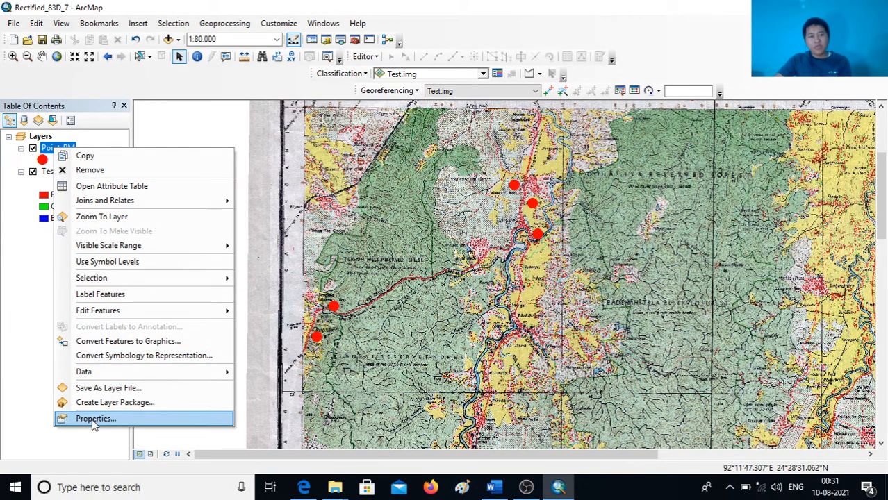
left_click(109, 141)
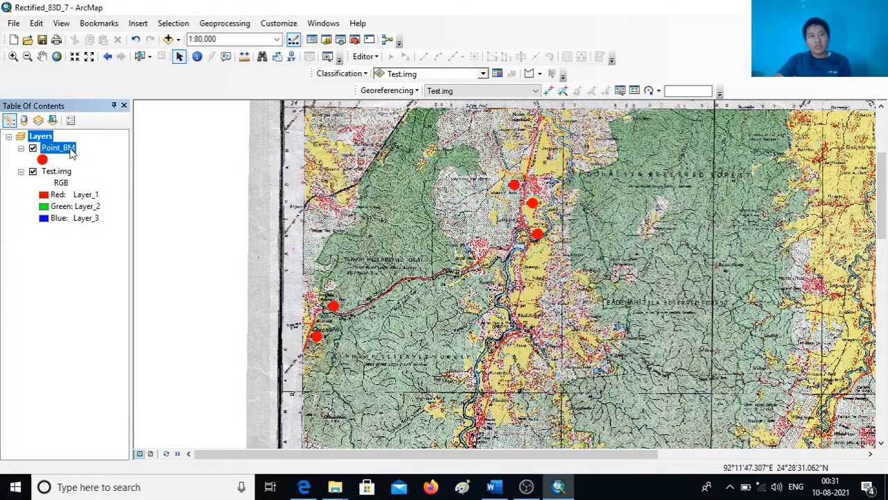
Open the layer properties of Point_BM and turn on labelling for the features in this layer
left_click(70, 151)
right_click(73, 152)
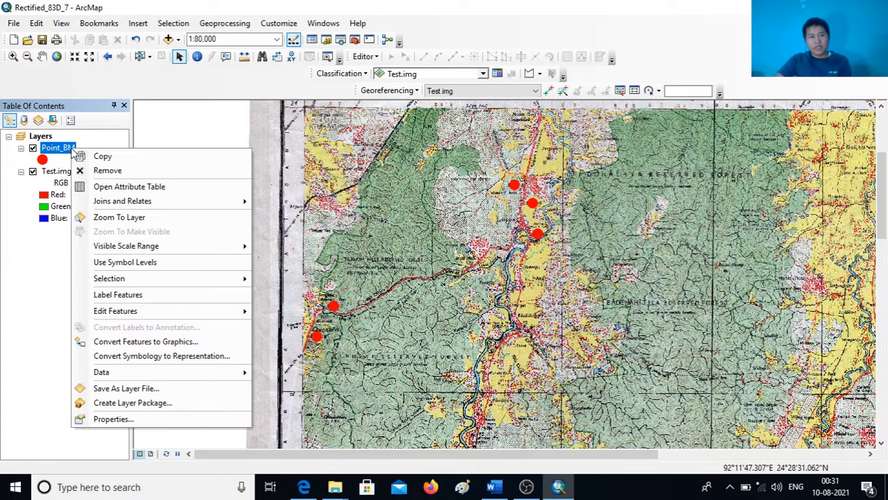
left_click(113, 420)
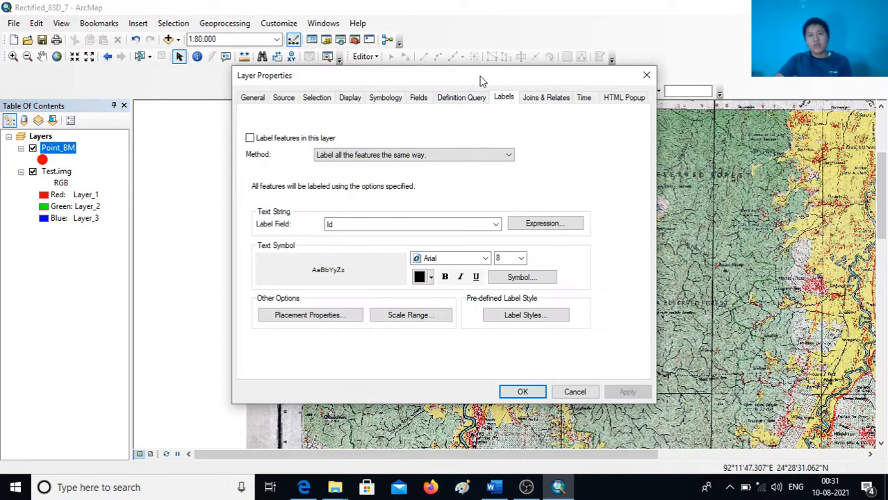
left_click_drag(481, 81, 461, 81)
left_click(230, 101)
left_click(260, 101)
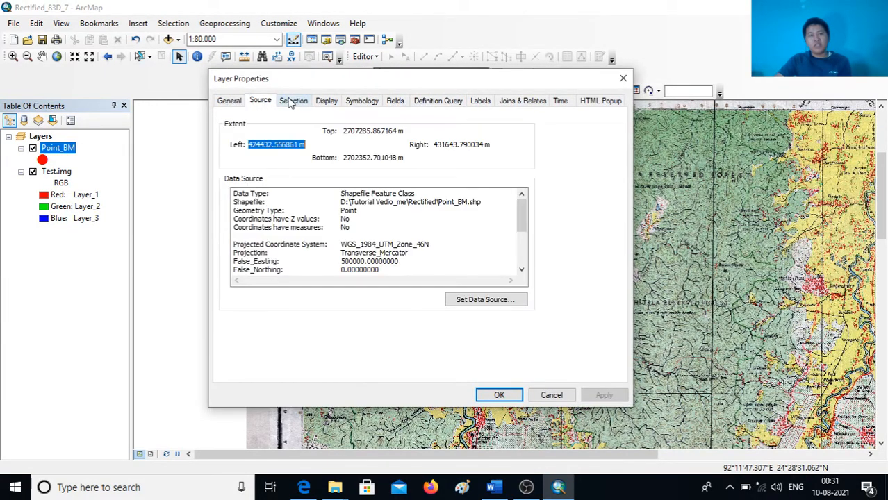
left_click(293, 101)
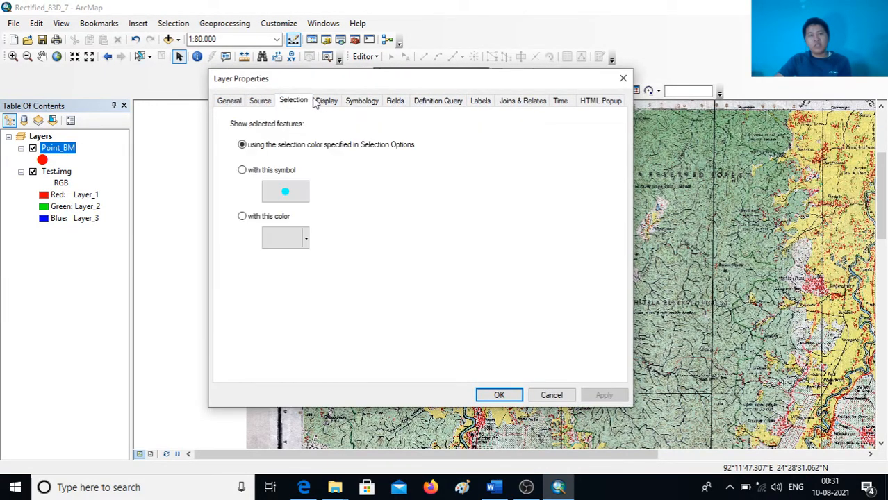
left_click(368, 102)
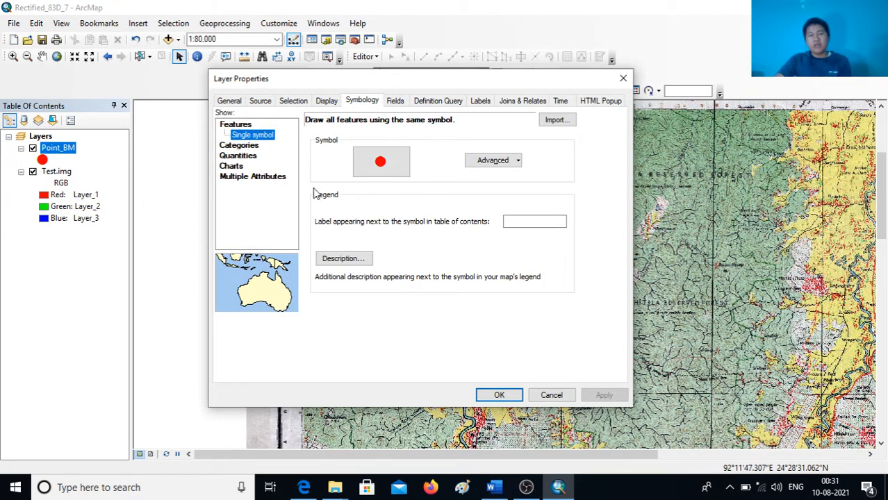
left_click(481, 102)
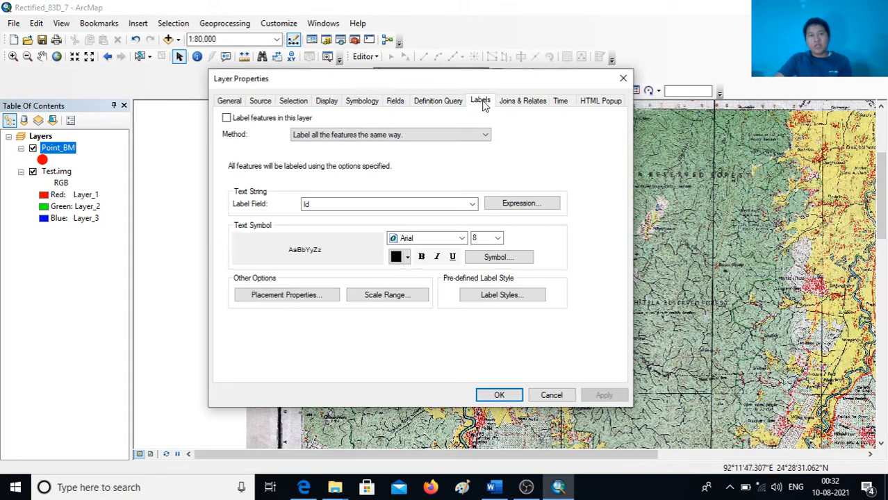
left_click(226, 119)
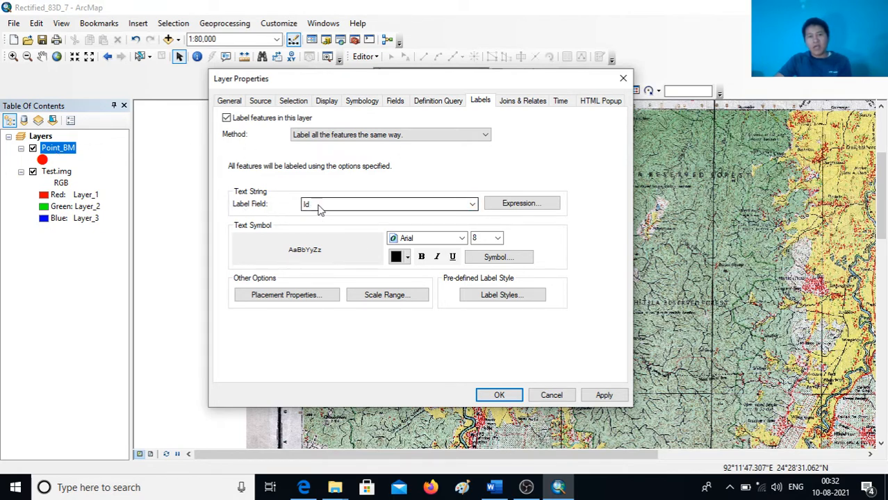
Label the Point_BM features by the BM field in bold Arial Black, size 12, and apply the layer properties
left_click(472, 204)
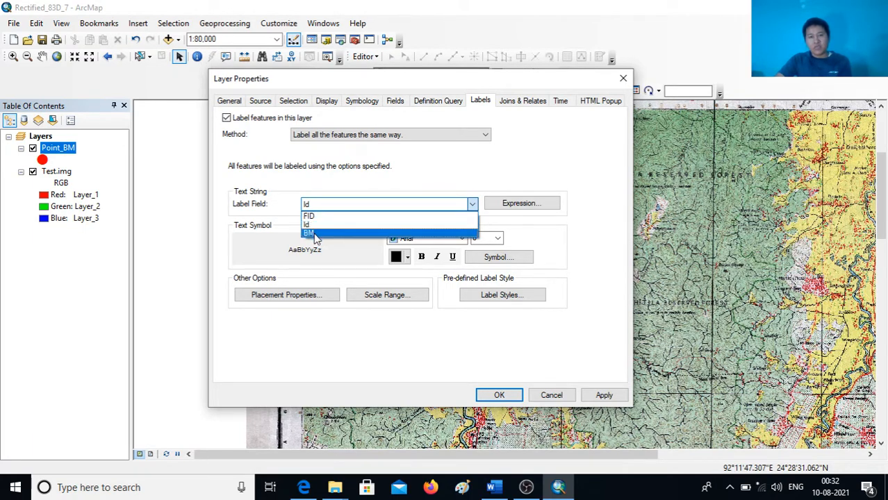
left_click(313, 234)
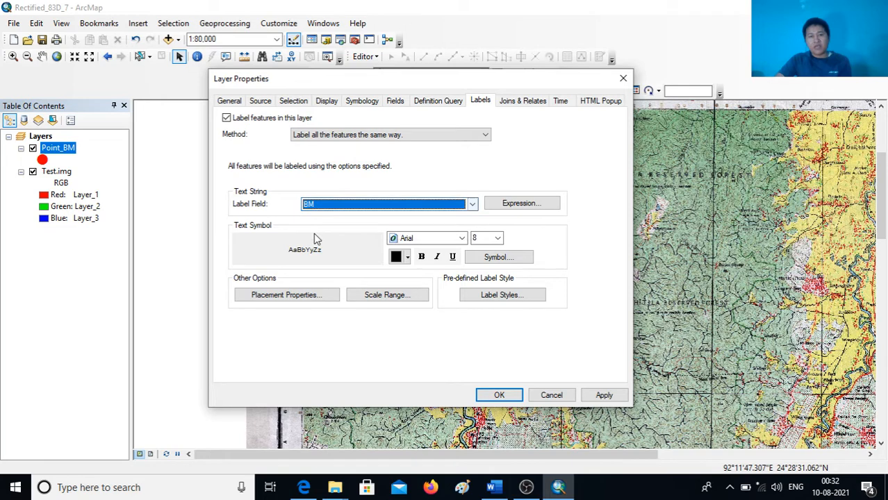
left_click(461, 240)
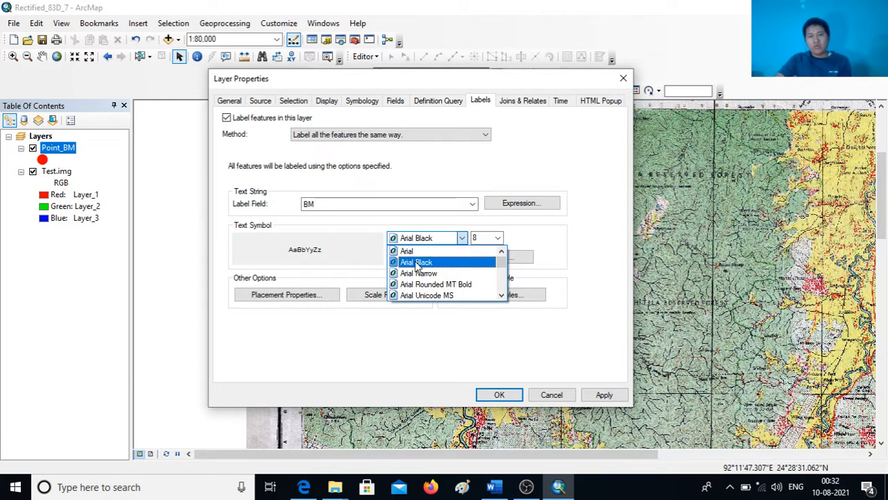
left_click(417, 263)
key("Tab")
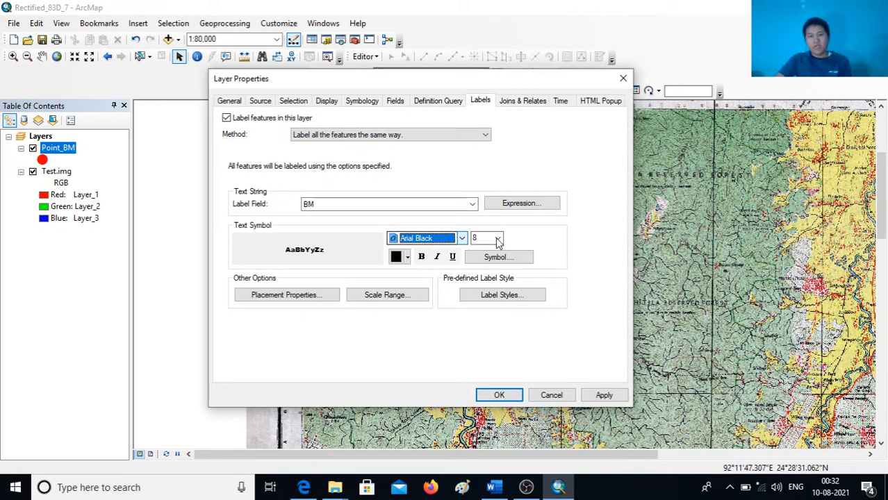
left_click(498, 239)
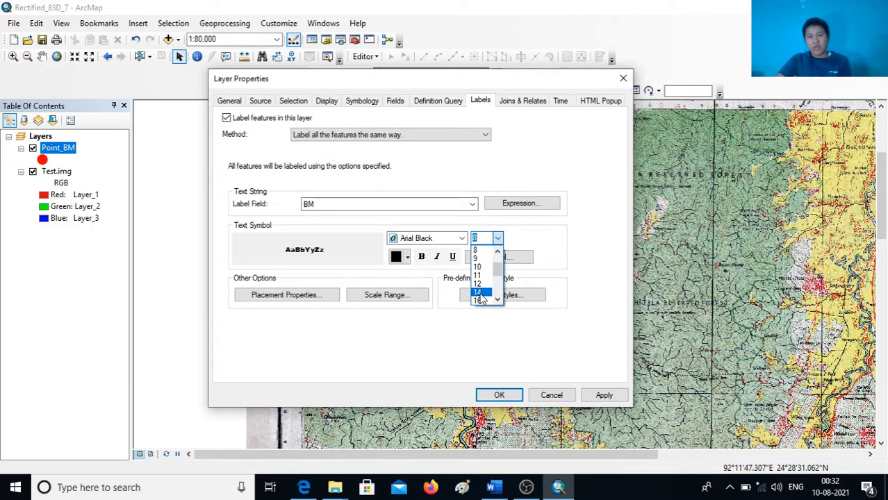
left_click(421, 256)
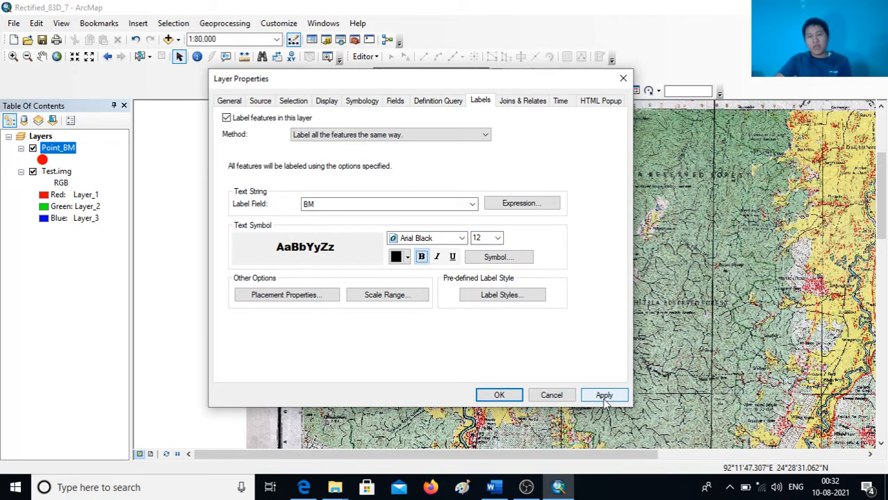
left_click(602, 396)
left_click(513, 396)
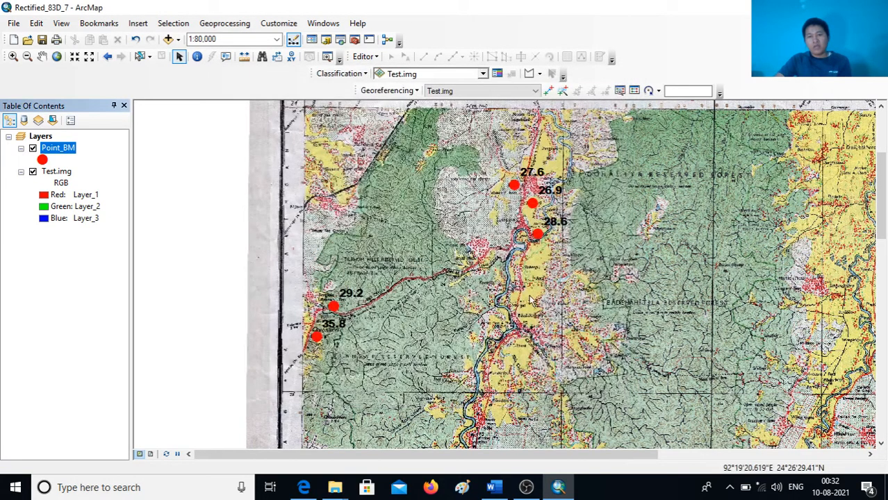
scroll(516, 197, "up", 1)
scroll(516, 197, "down", 1)
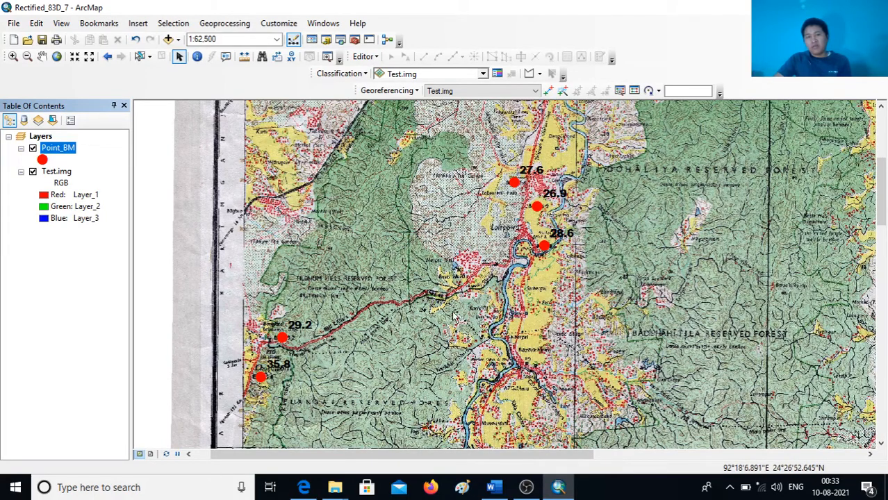
scroll(459, 340, "down", 2)
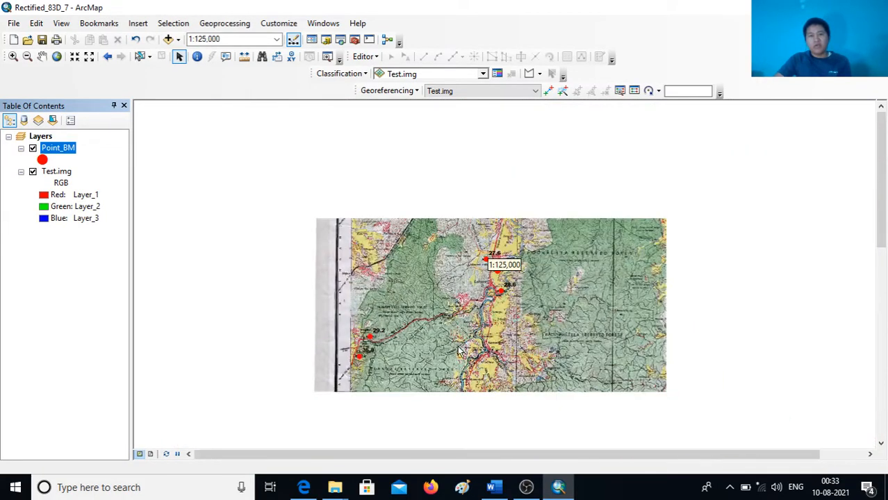
scroll(458, 354, "up", 2)
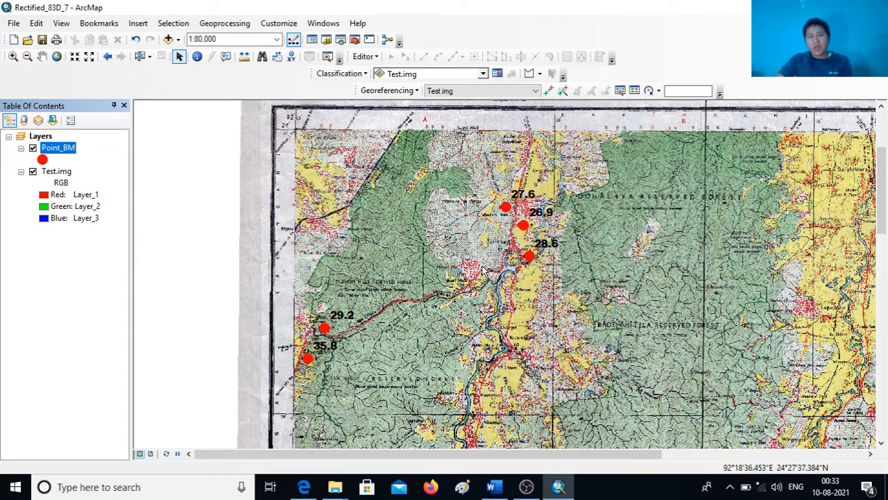
left_click(14, 23)
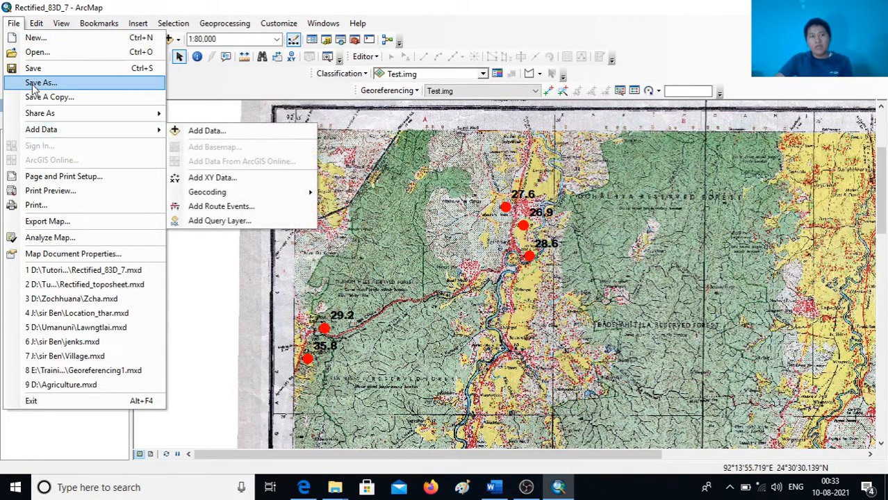
left_click(33, 84)
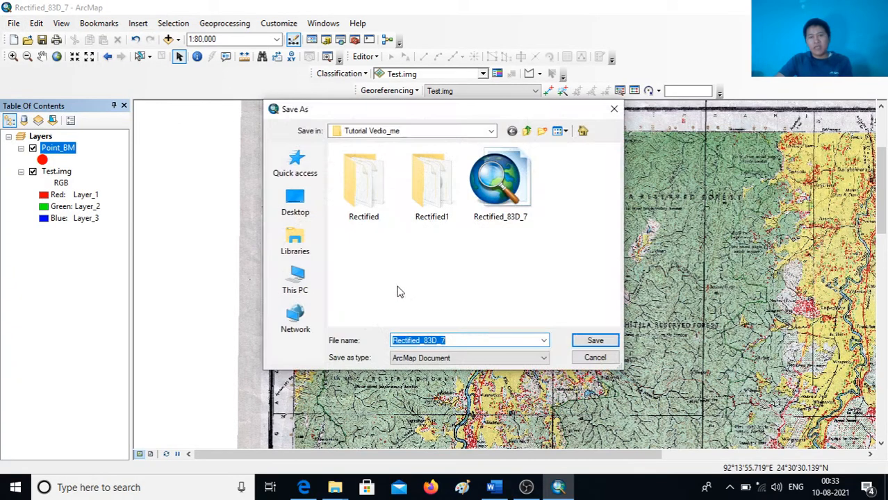
left_click(450, 341)
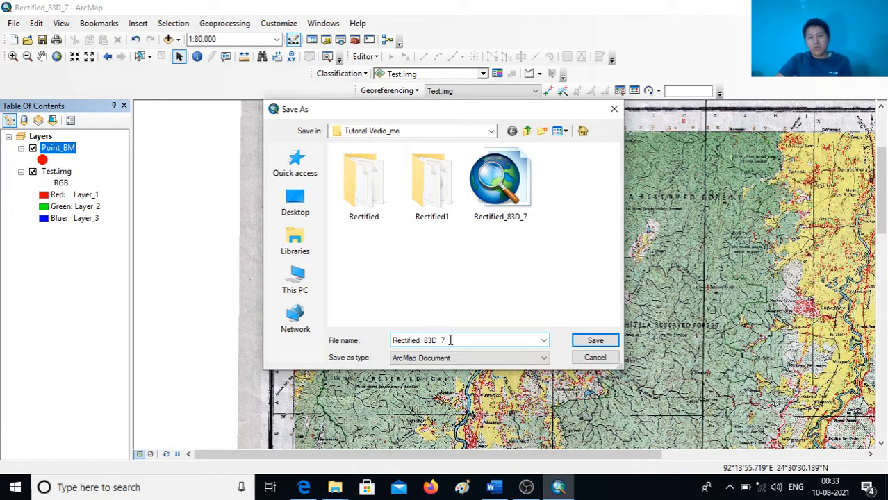
left_click_drag(452, 340, 388, 338)
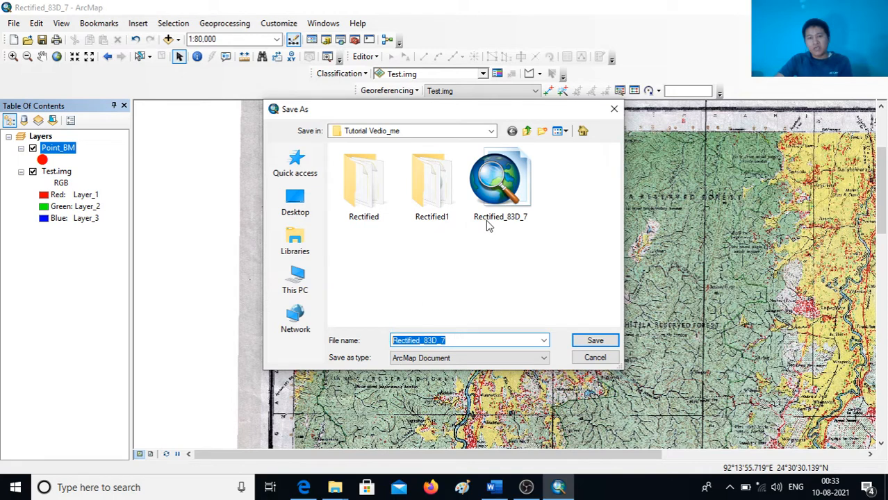
left_click(448, 340)
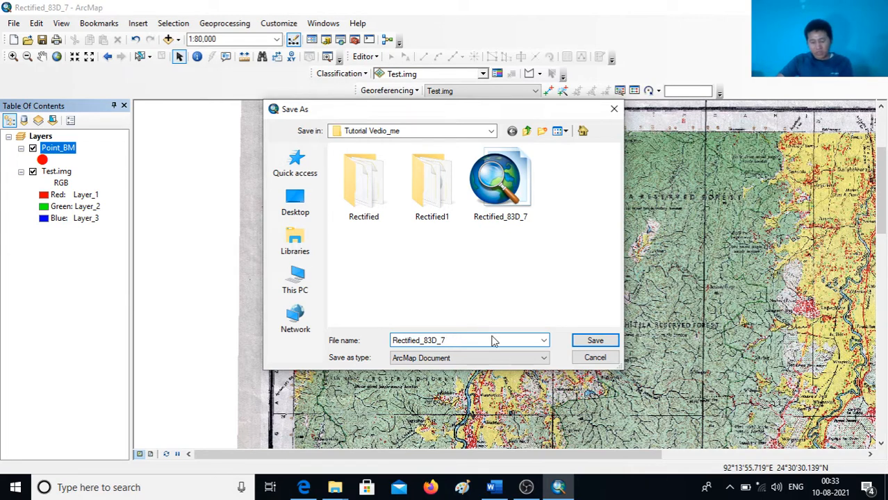
type(".")
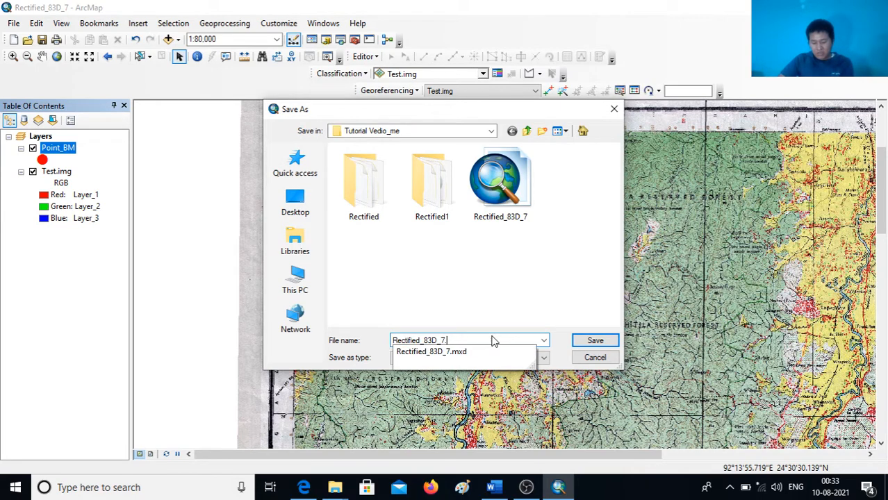
type("mx")
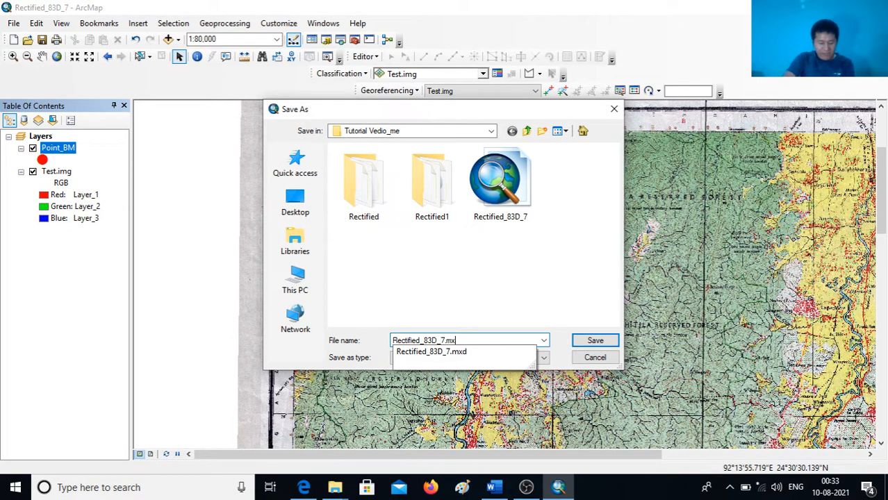
type("d")
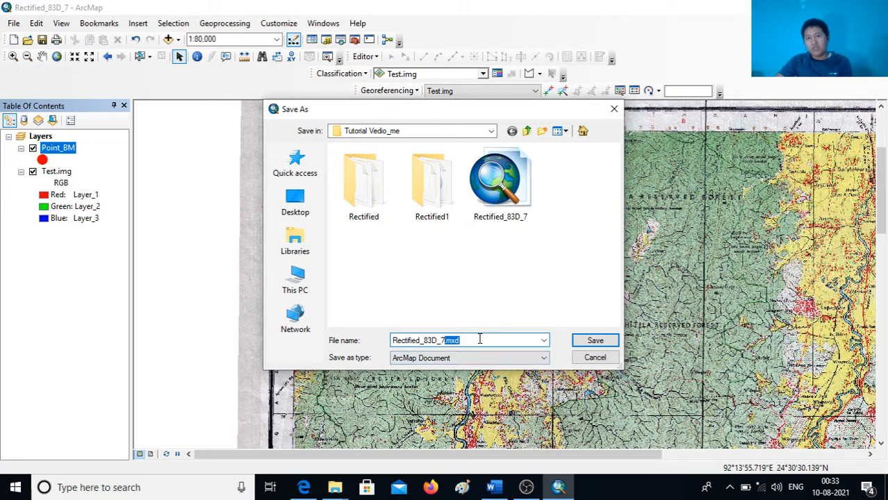
left_click(481, 341)
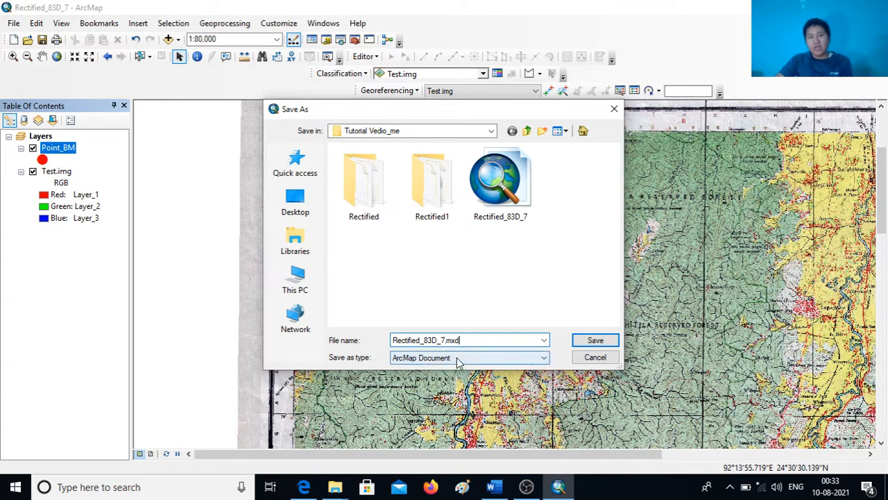
left_click_drag(481, 341, 443, 341)
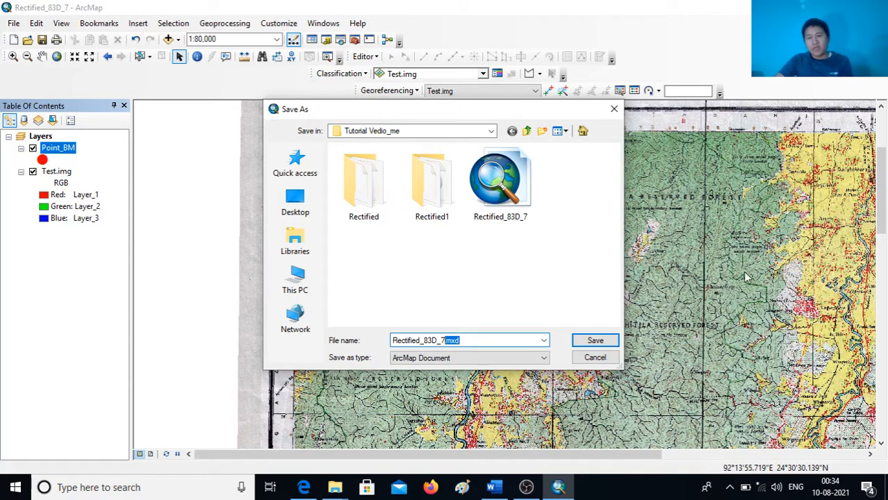
left_click(475, 340)
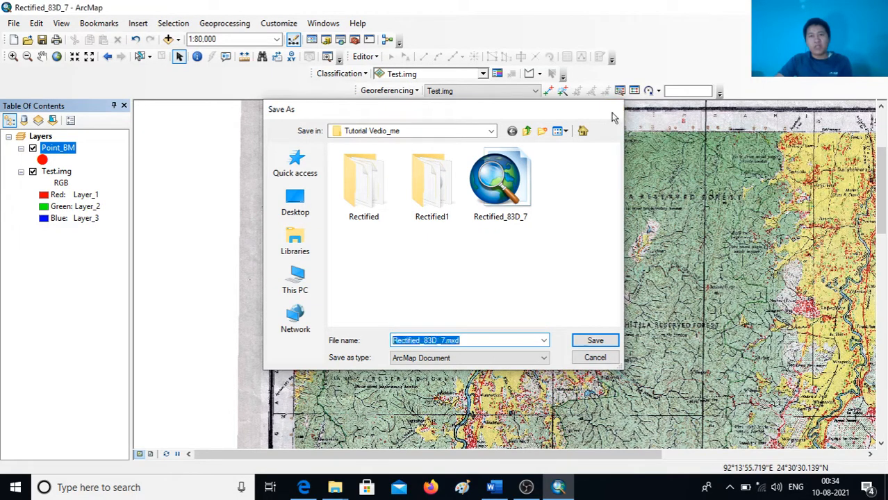
left_click(615, 111)
Save the changes to the existing map document Rectified_83D_7
left_click(14, 23)
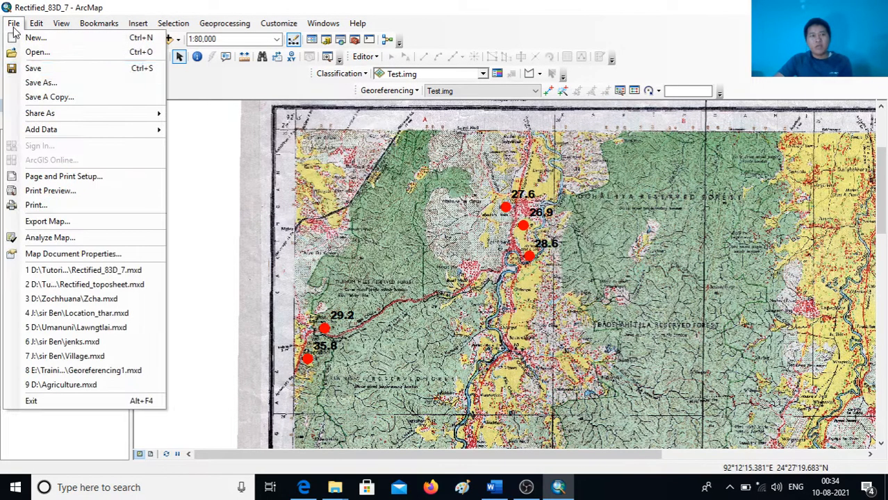
left_click(33, 68)
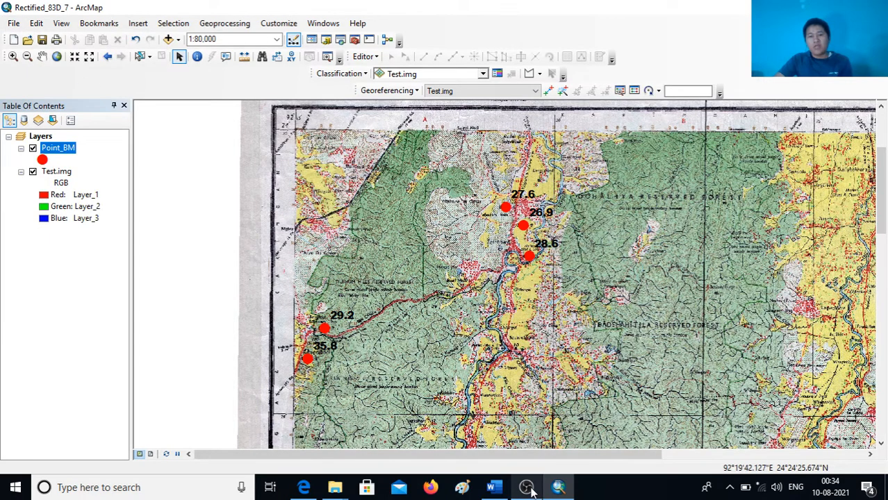
mouse_move(532, 491)
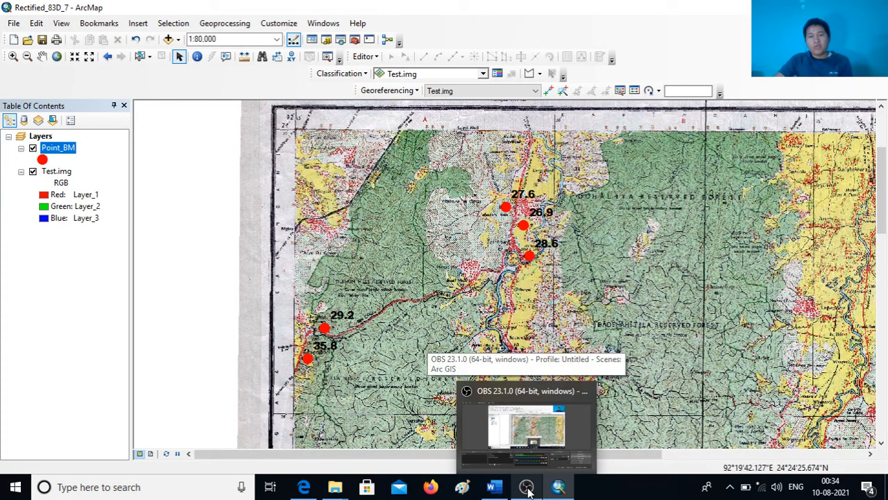